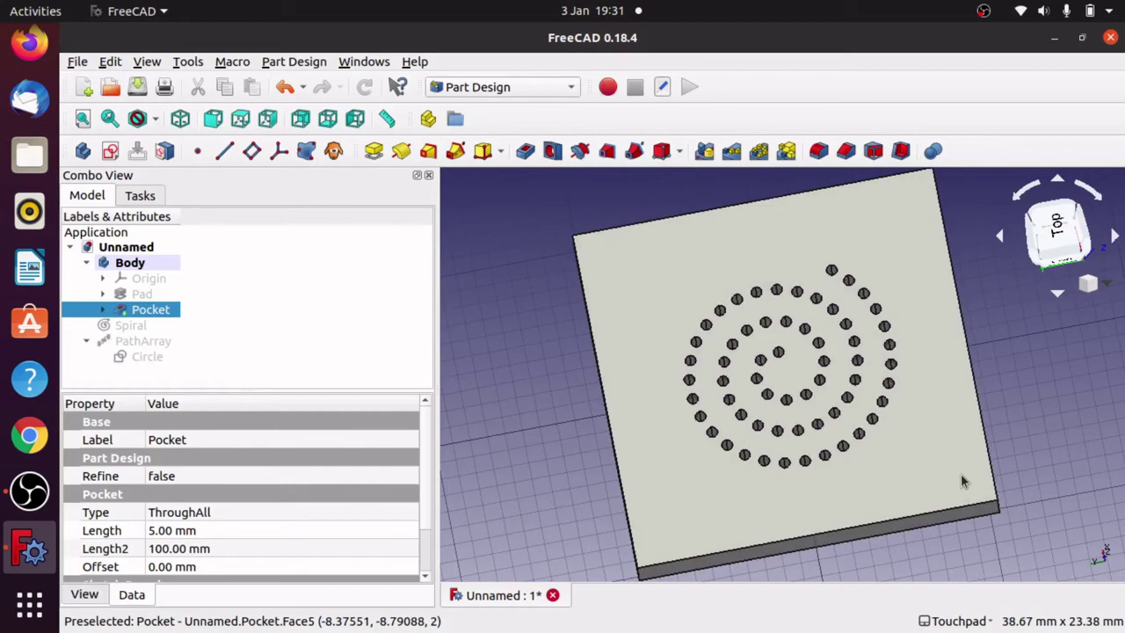
Examine the square plate and its spiral pattern of through holes from several angles
middle_click_drag(961, 473, 954, 447)
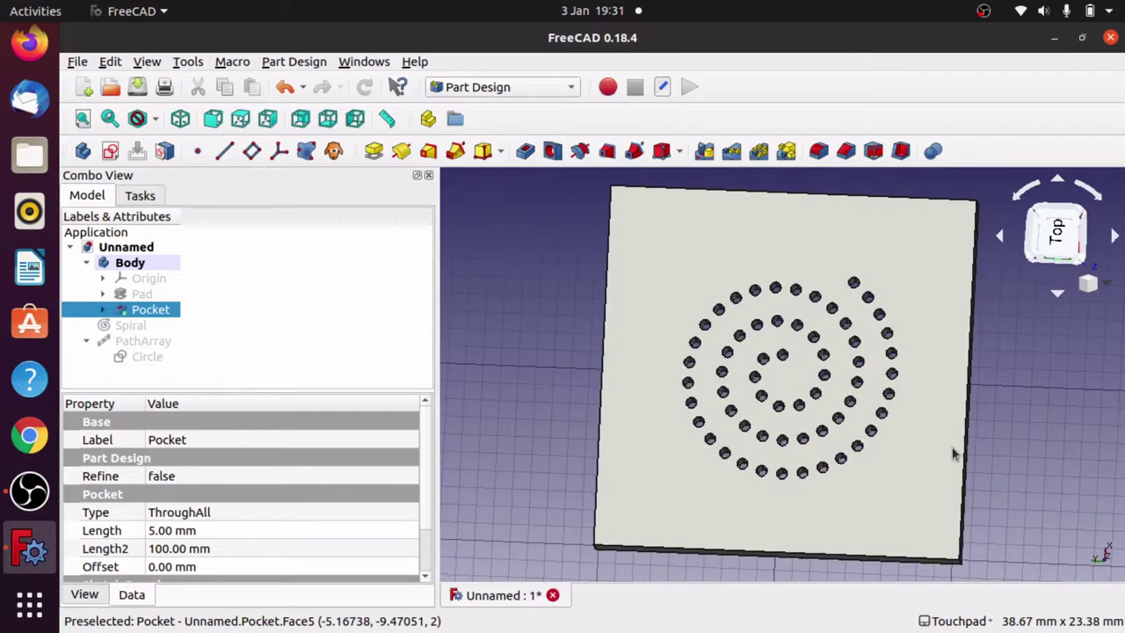
middle_click_drag(952, 447, 944, 435)
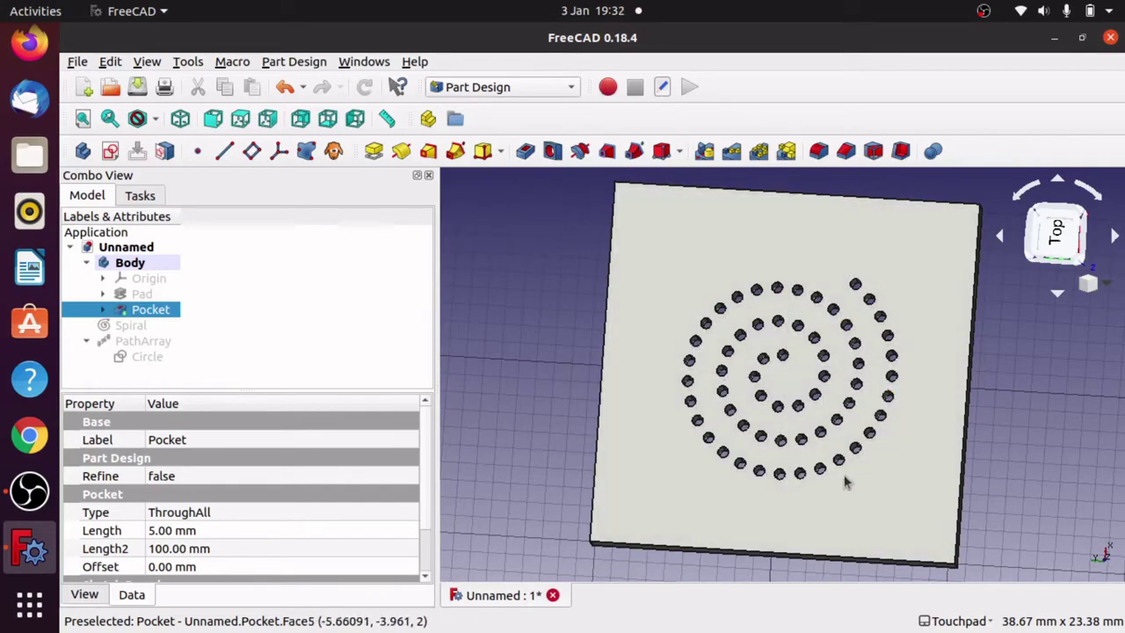
mouse_move(768, 239)
middle_mouse_down()
mouse_move(821, 356)
mouse_move(798, 258)
mouse_move(769, 227)
middle_mouse_up()
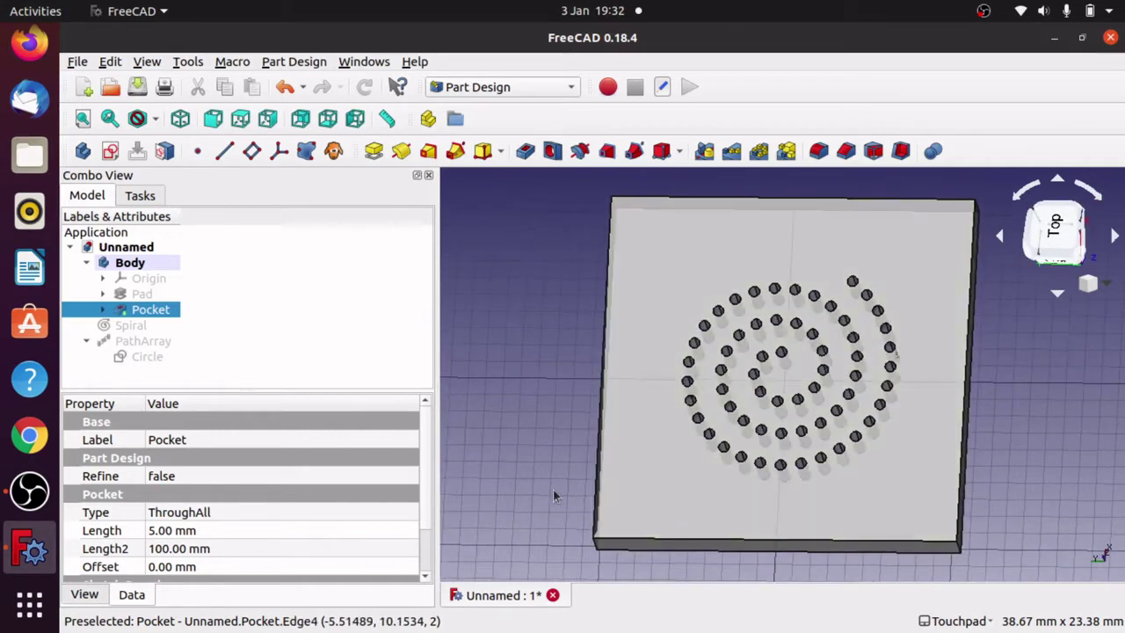
middle_click_drag(554, 495, 606, 503)
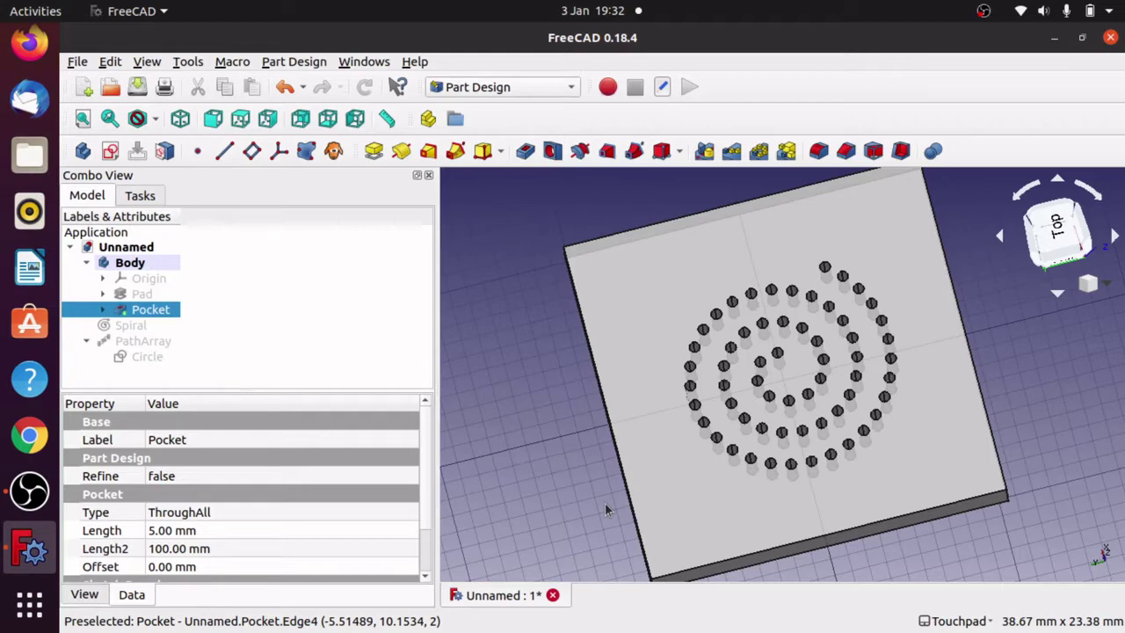
middle_click_drag(761, 401, 908, 406)
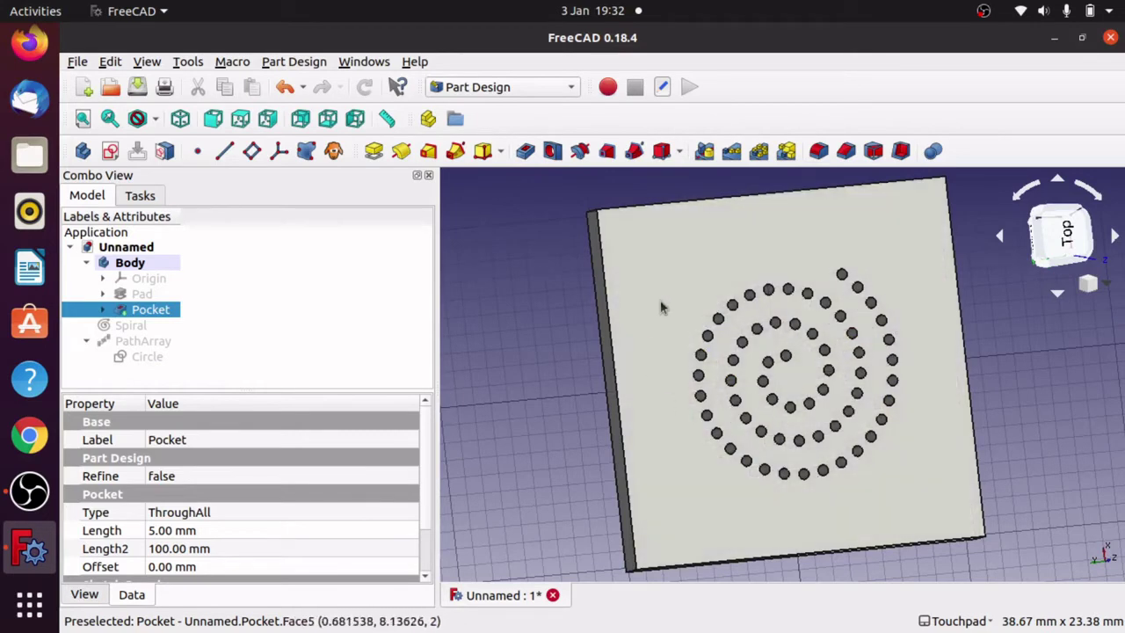
left_click(519, 88)
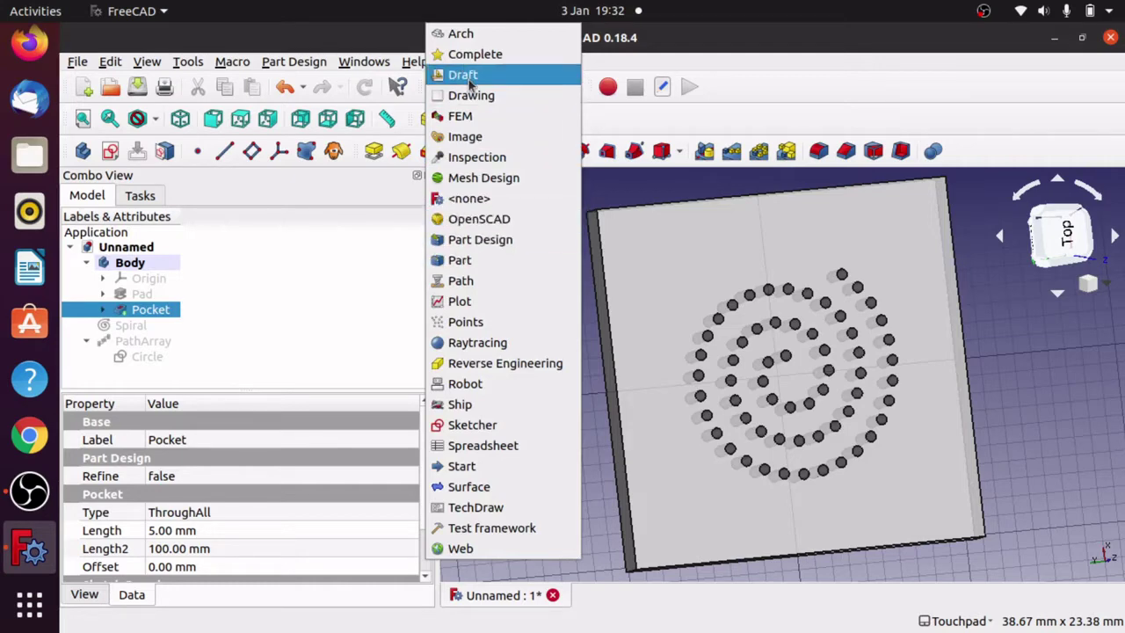
left_click(997, 403)
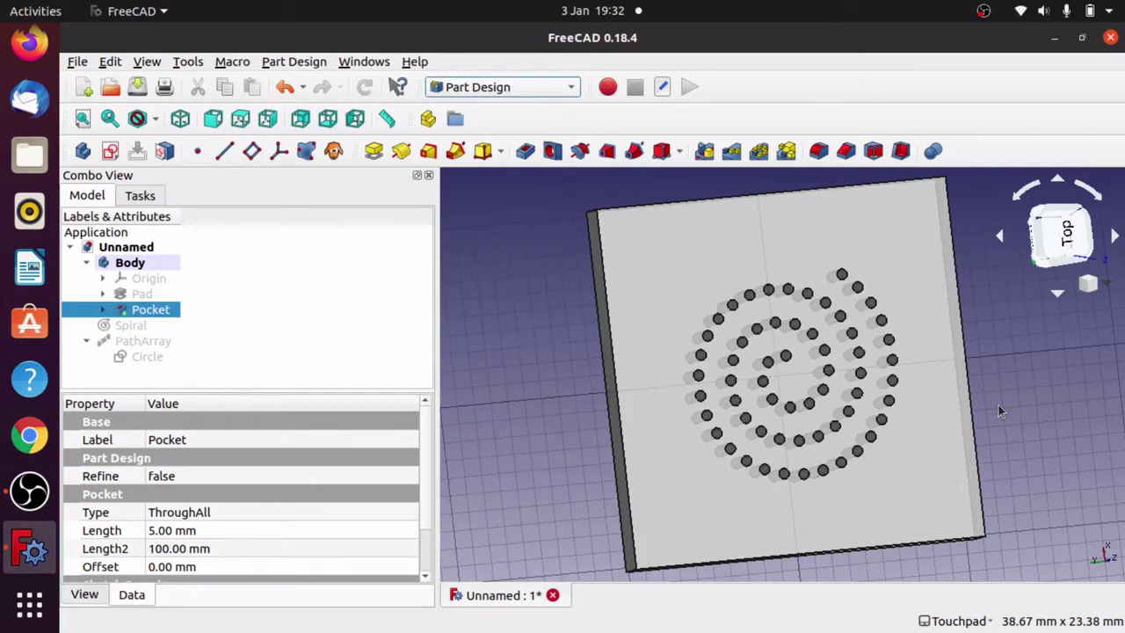
middle_click_drag(997, 403, 880, 352)
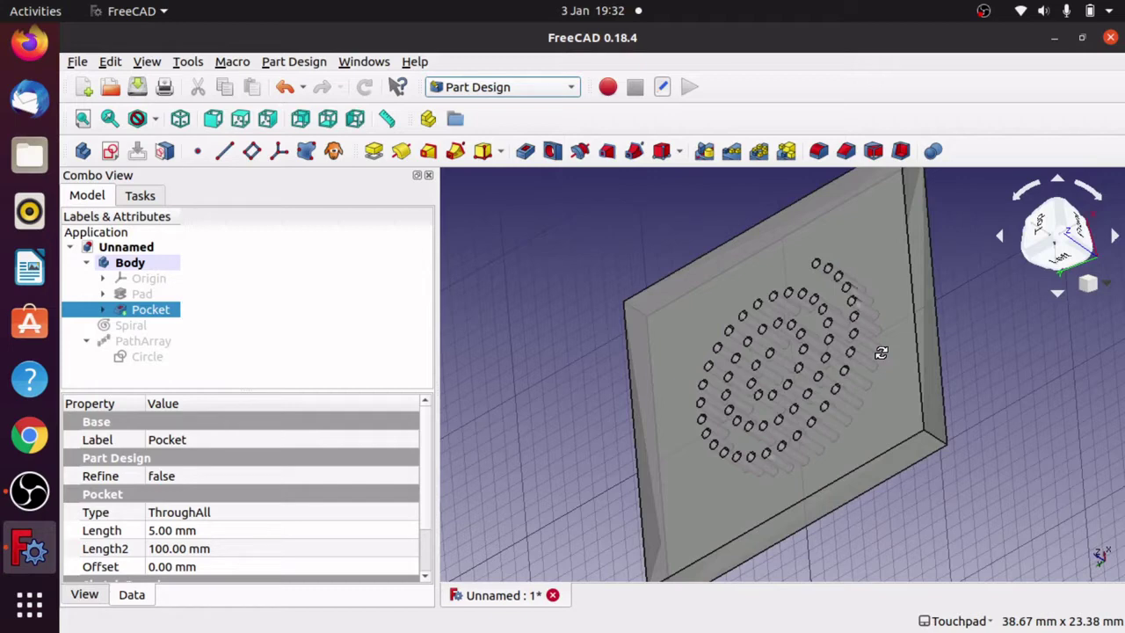
middle_click_drag(880, 352, 861, 347)
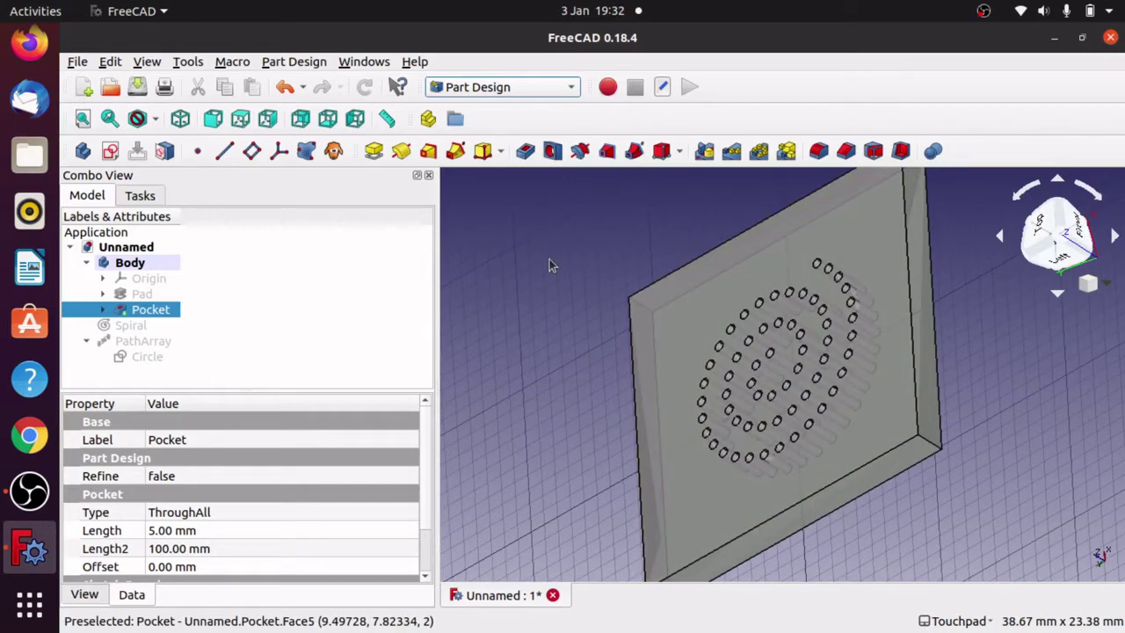
Close all open documents without saving the plate model
left_click(77, 62)
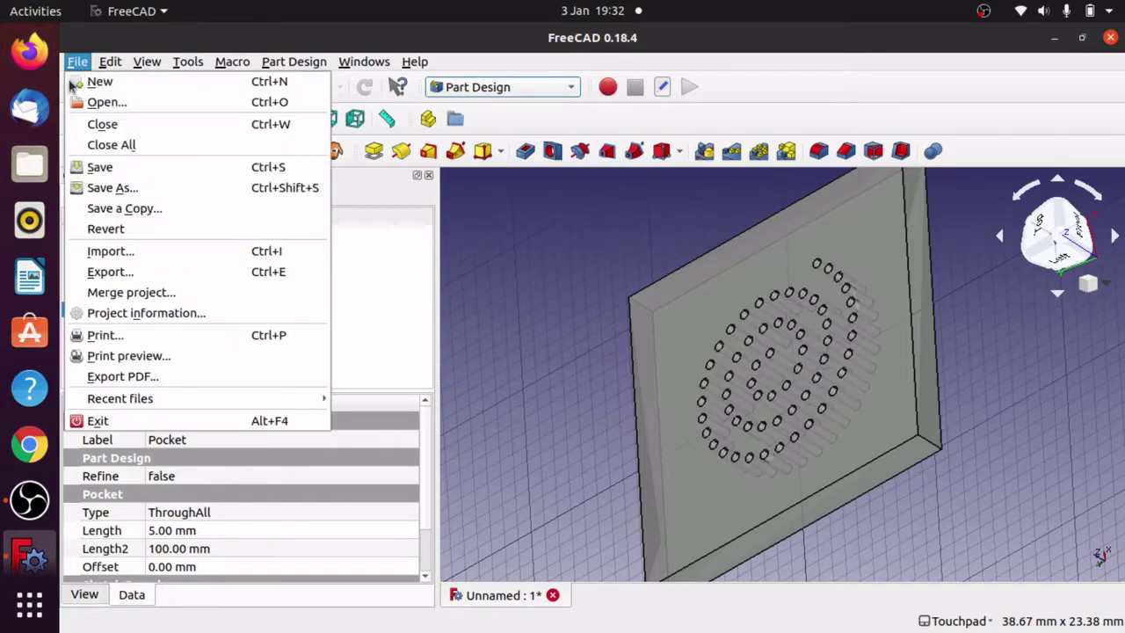
left_click(110, 148)
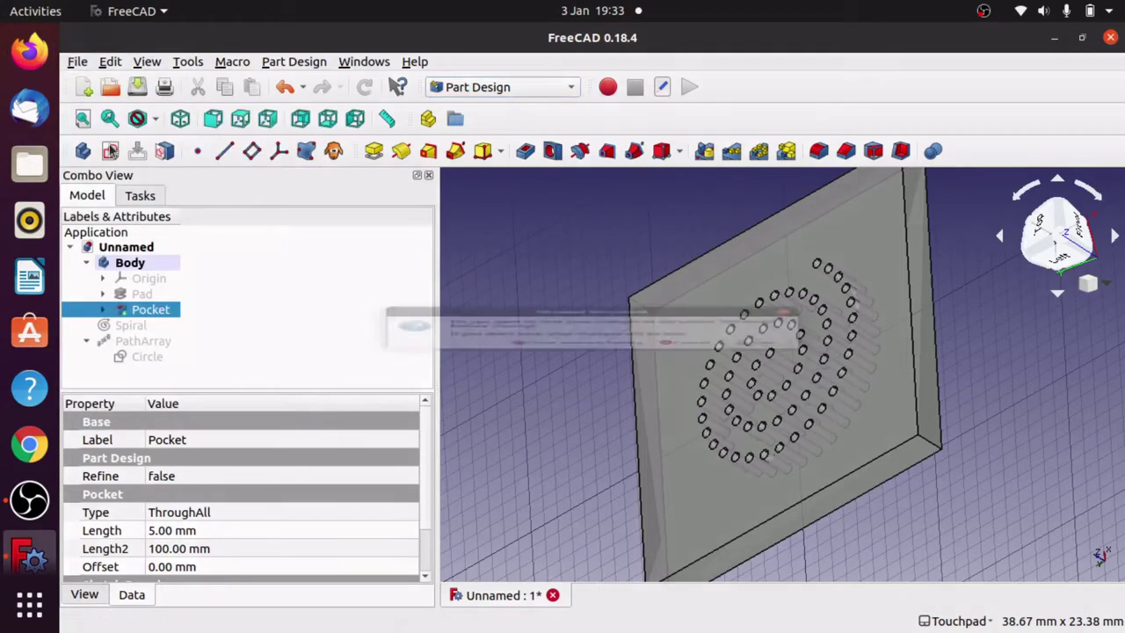
left_click(623, 377)
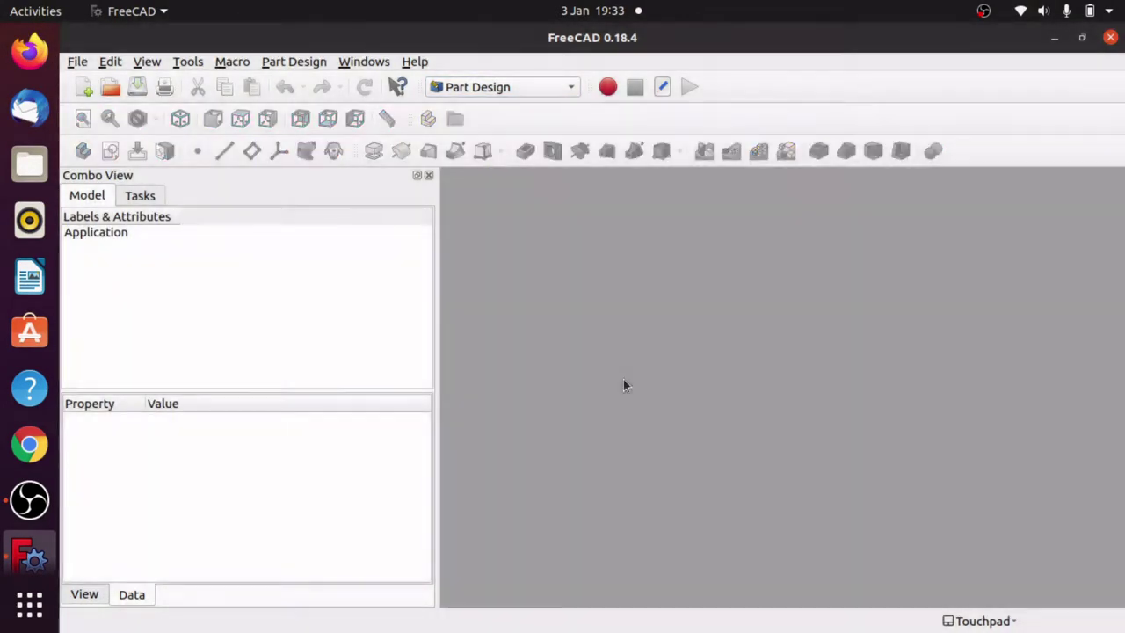
Switch to the Start workbench and create a new empty document
left_click(491, 90)
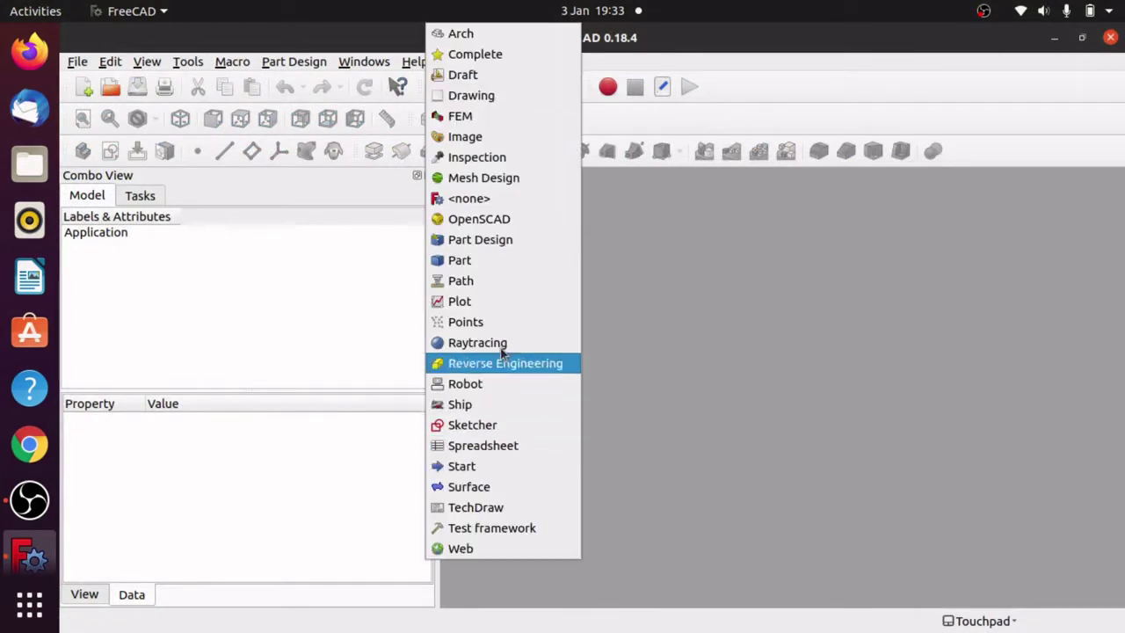
left_click(468, 467)
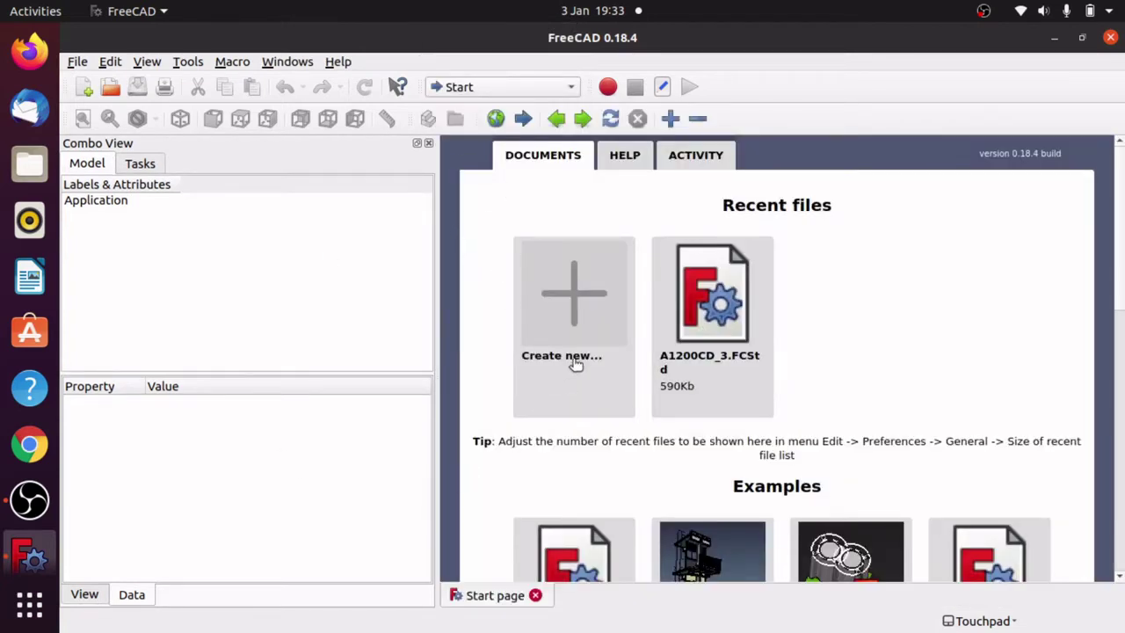
left_click(74, 62)
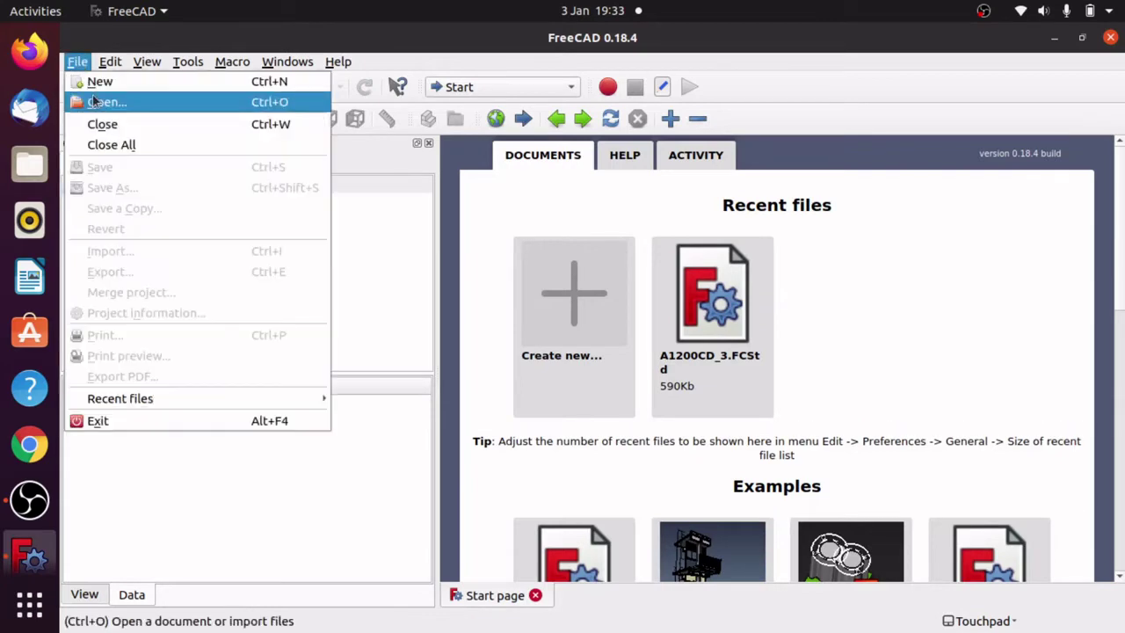
left_click(111, 83)
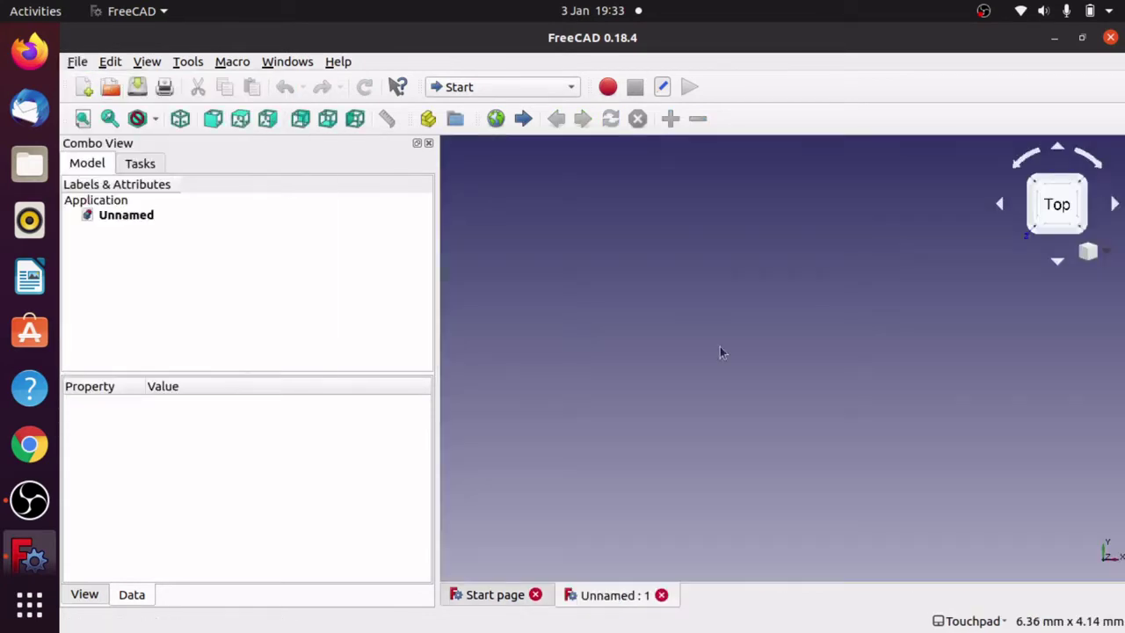
In the Part workbench, create a spiral primitive with 1 mm growth, 2 rotations and 1 mm radius
left_click(542, 90)
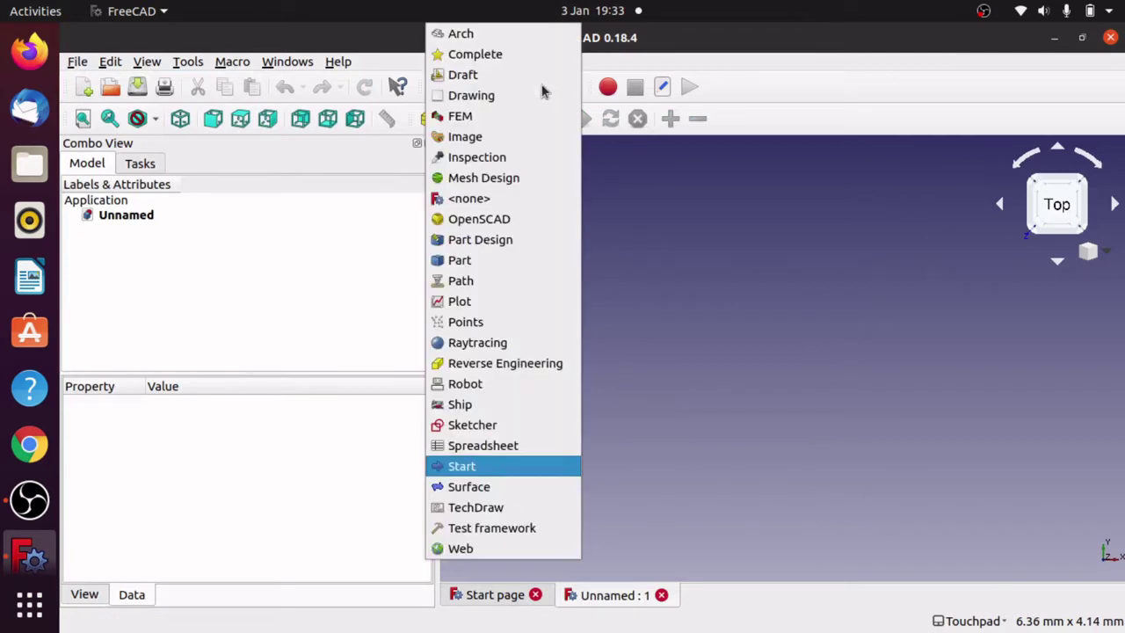
left_click(499, 260)
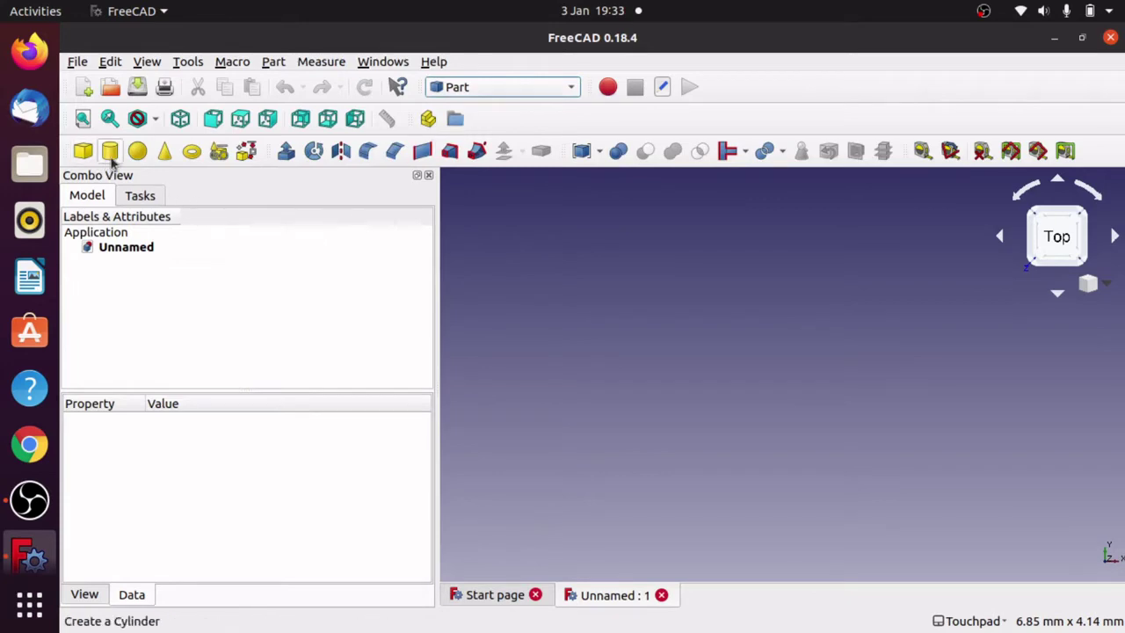
left_click(219, 152)
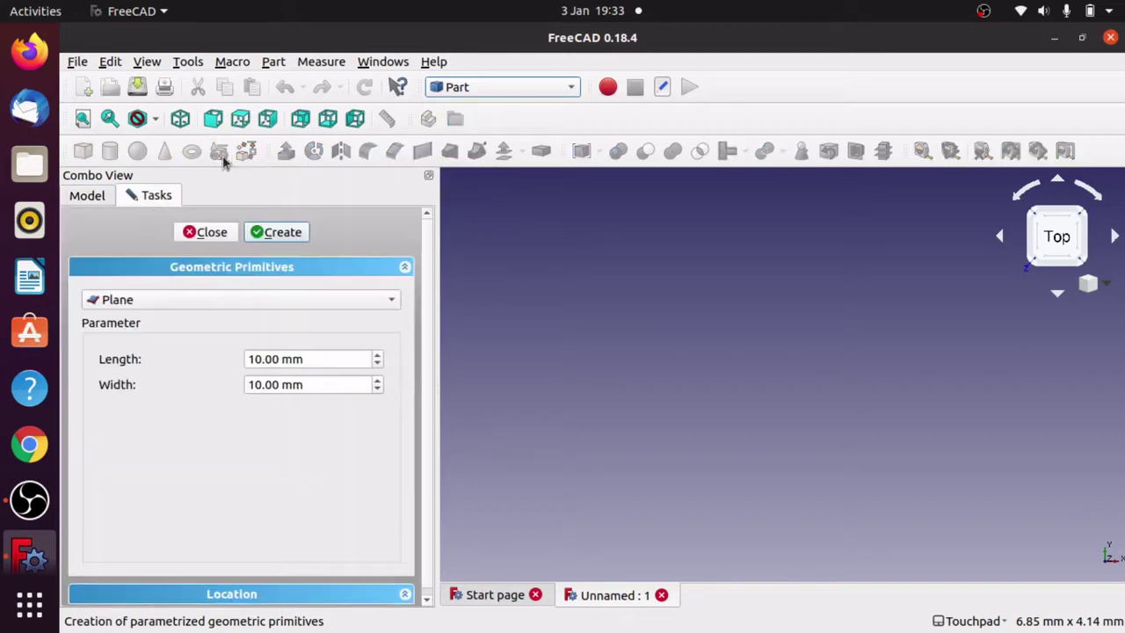
left_click(201, 299)
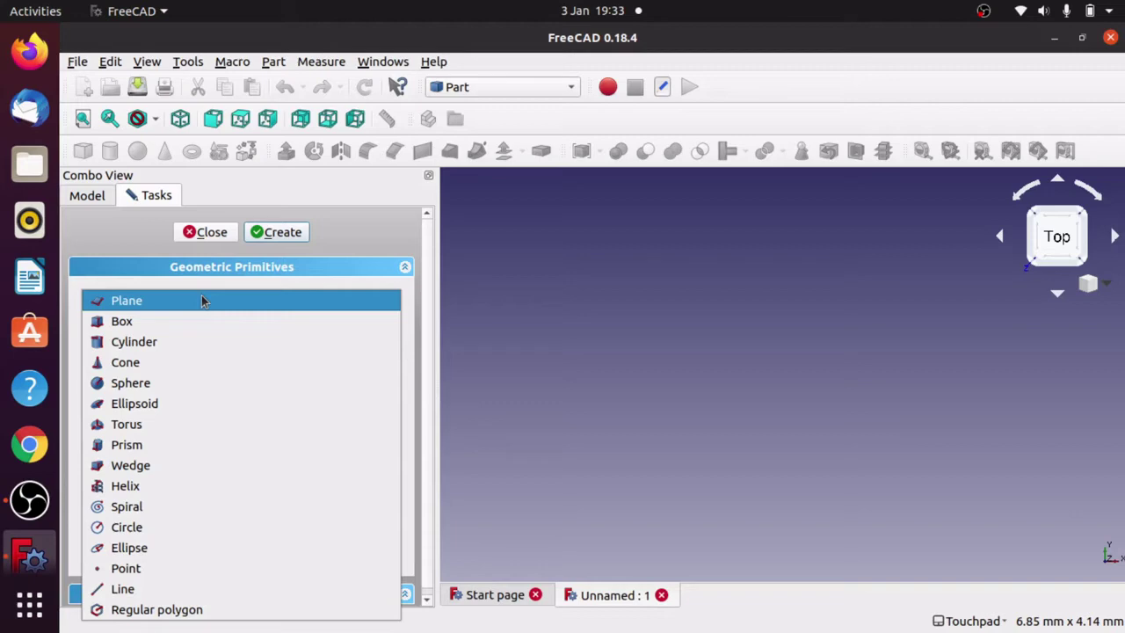
left_click(163, 514)
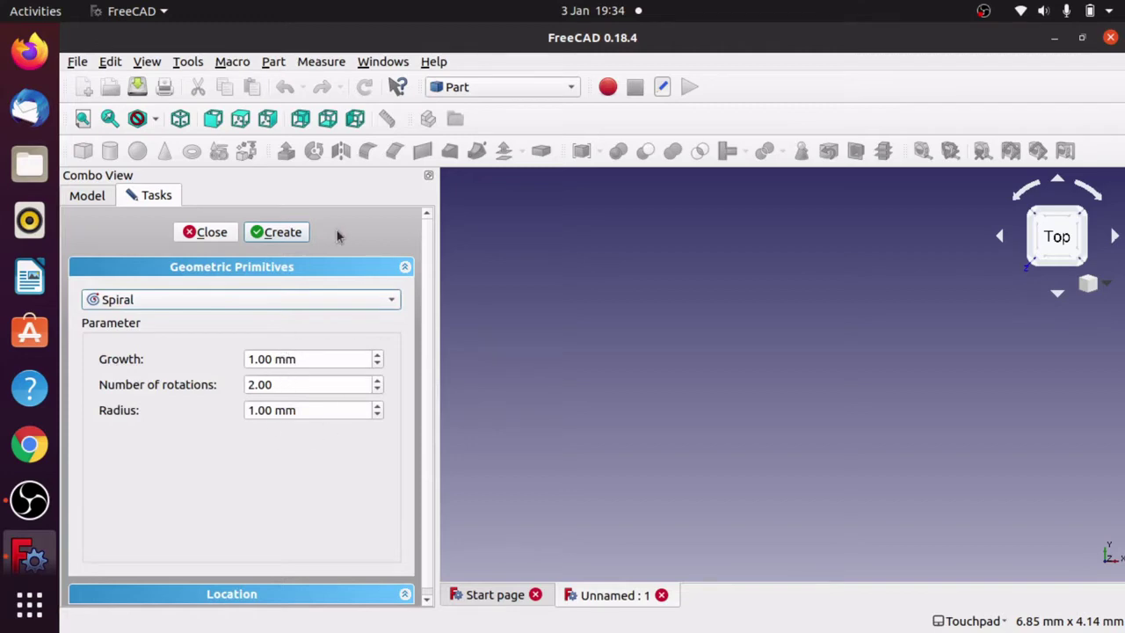
left_click(292, 235)
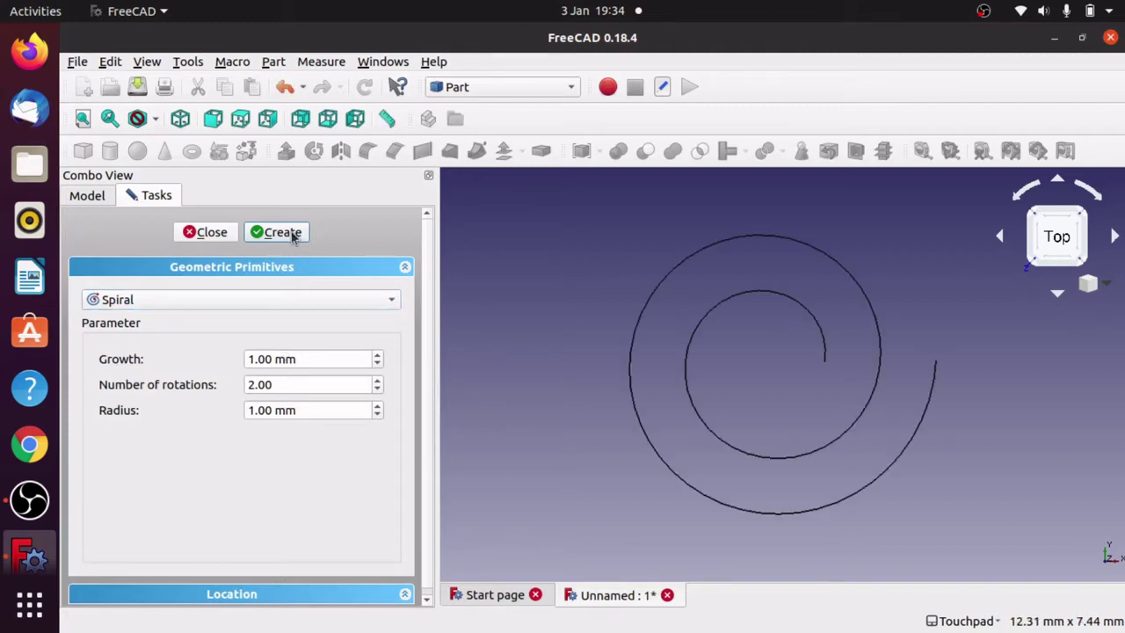
left_click(214, 232)
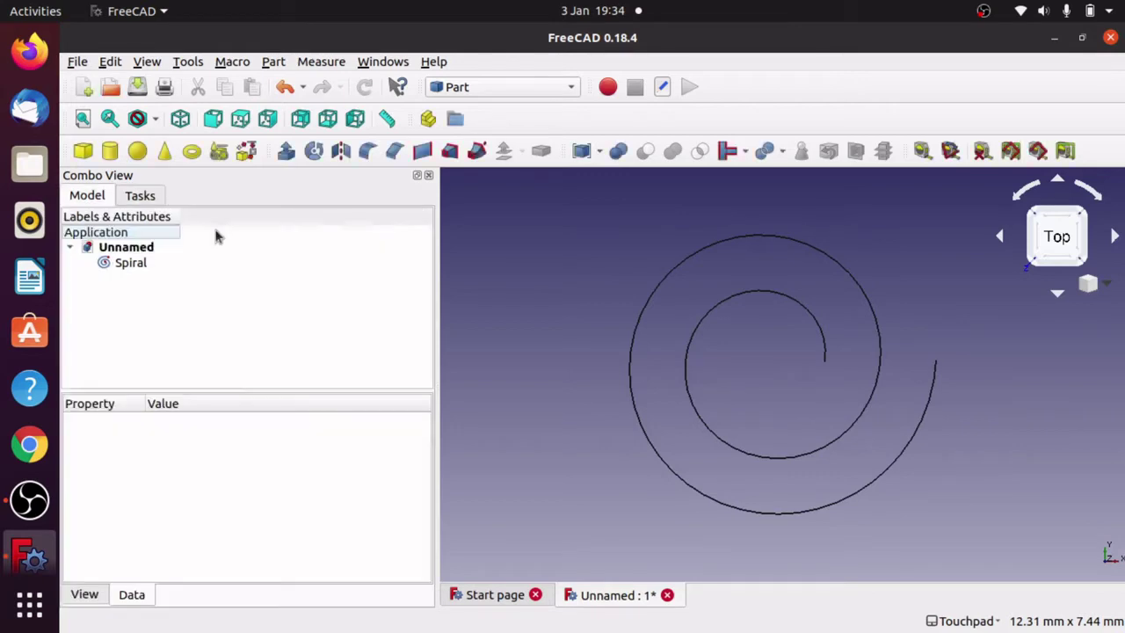
Select the spiral and set its growth to 1.2 mm
left_click(648, 307)
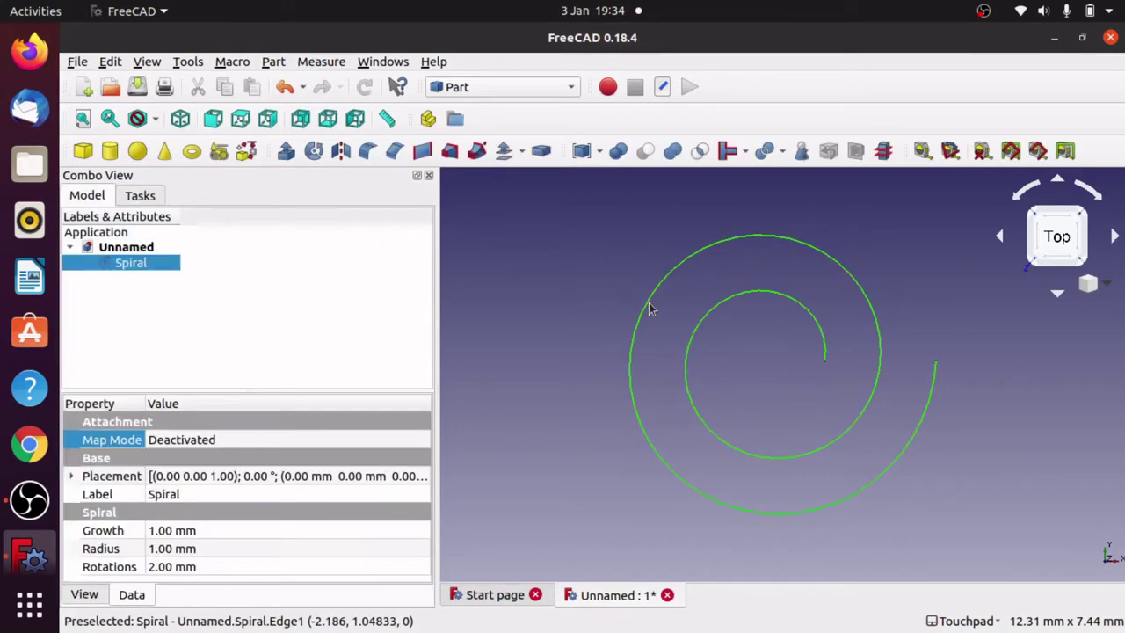
left_click(256, 531)
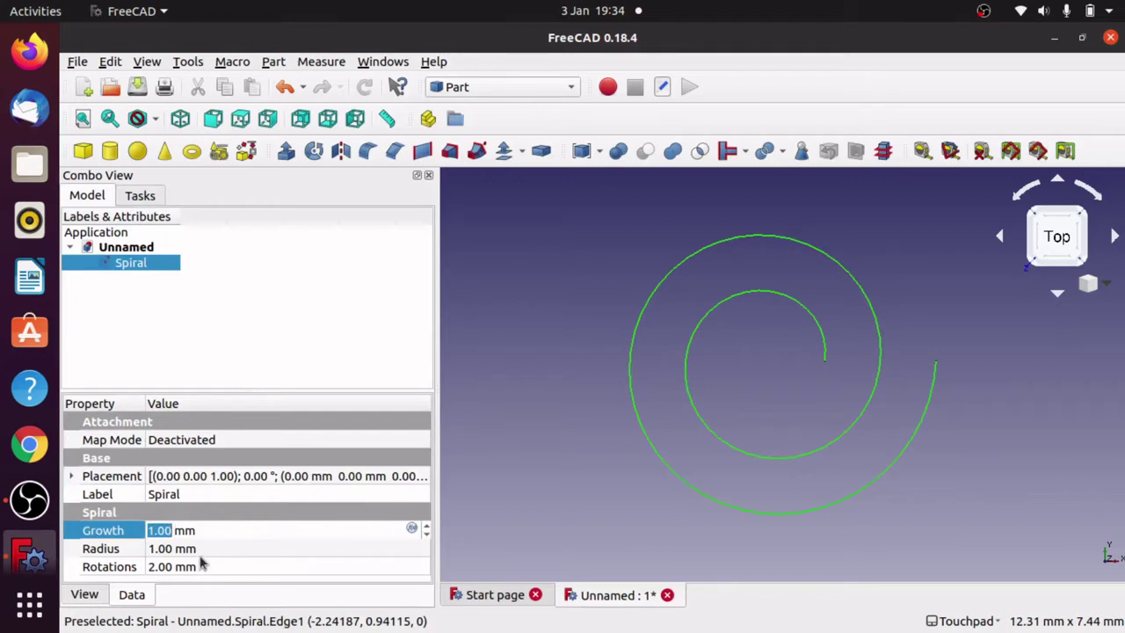
left_click(427, 527)
left_click(427, 527)
left_click(427, 527)
left_click(427, 527)
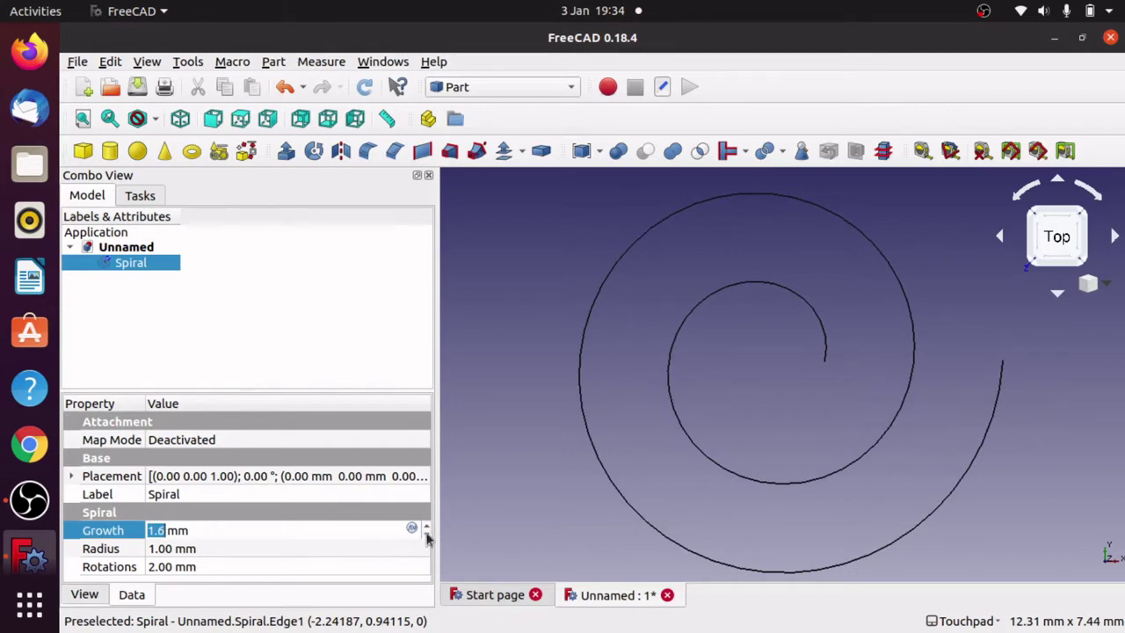
left_click(427, 538)
left_click(427, 537)
left_click(427, 537)
left_click(427, 538)
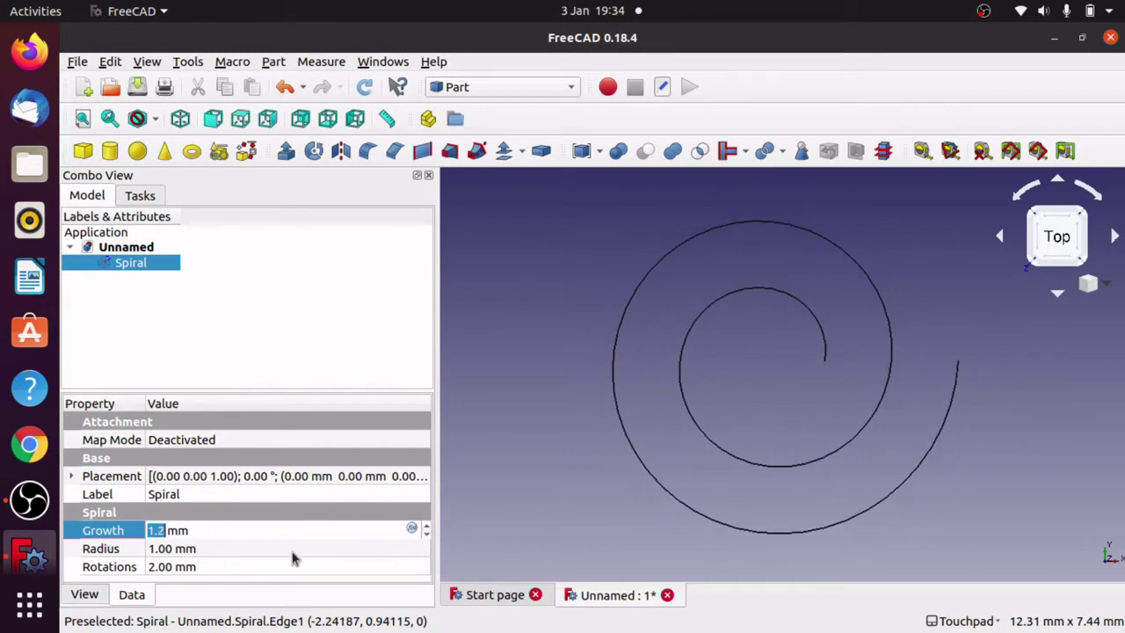
Set the spiral's number of rotations to 3.6
left_click(356, 566)
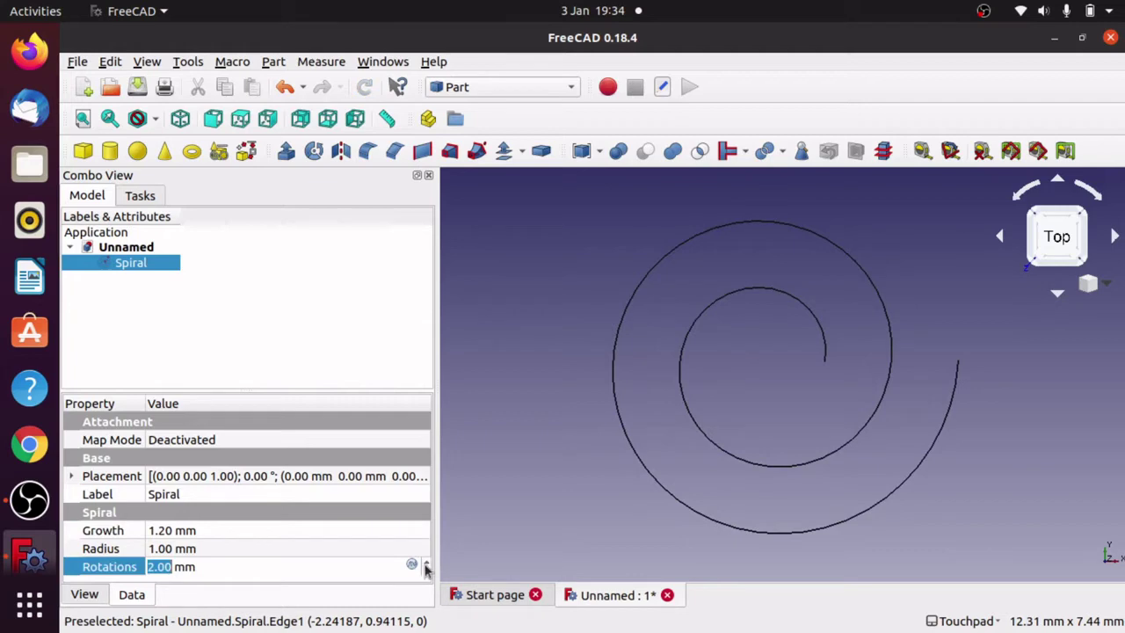
left_click(426, 563)
left_click(426, 563)
left_click(426, 563)
left_click(427, 563)
left_click(426, 563)
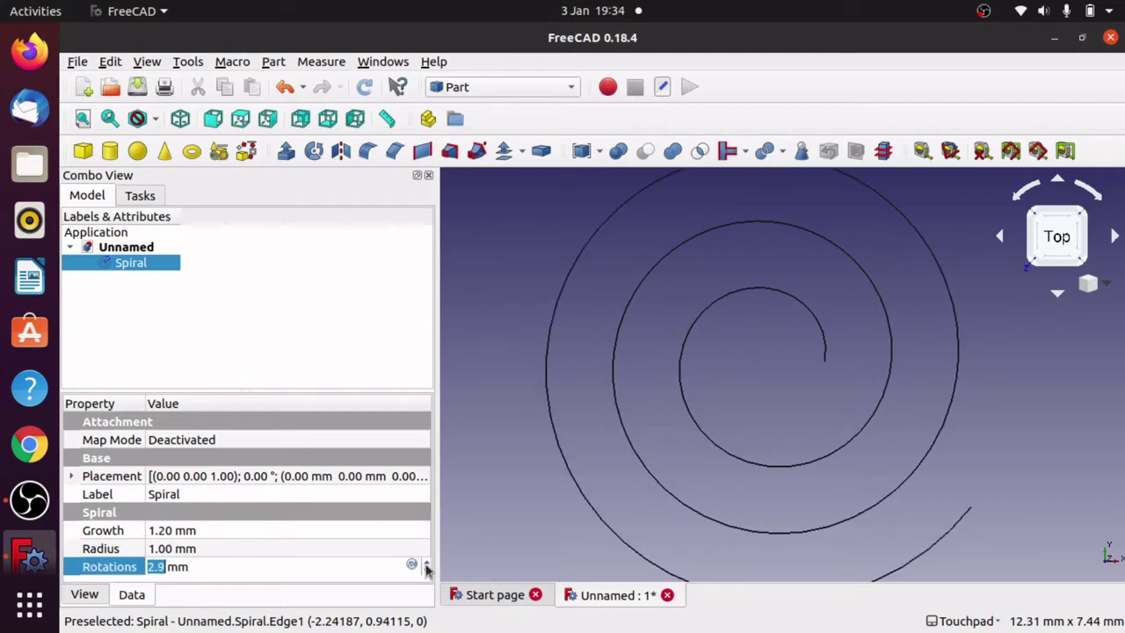
left_click(426, 563)
left_click(426, 563)
left_click(426, 563)
left_click(426, 564)
left_click(426, 563)
left_click(426, 563)
left_click(426, 563)
left_click(426, 563)
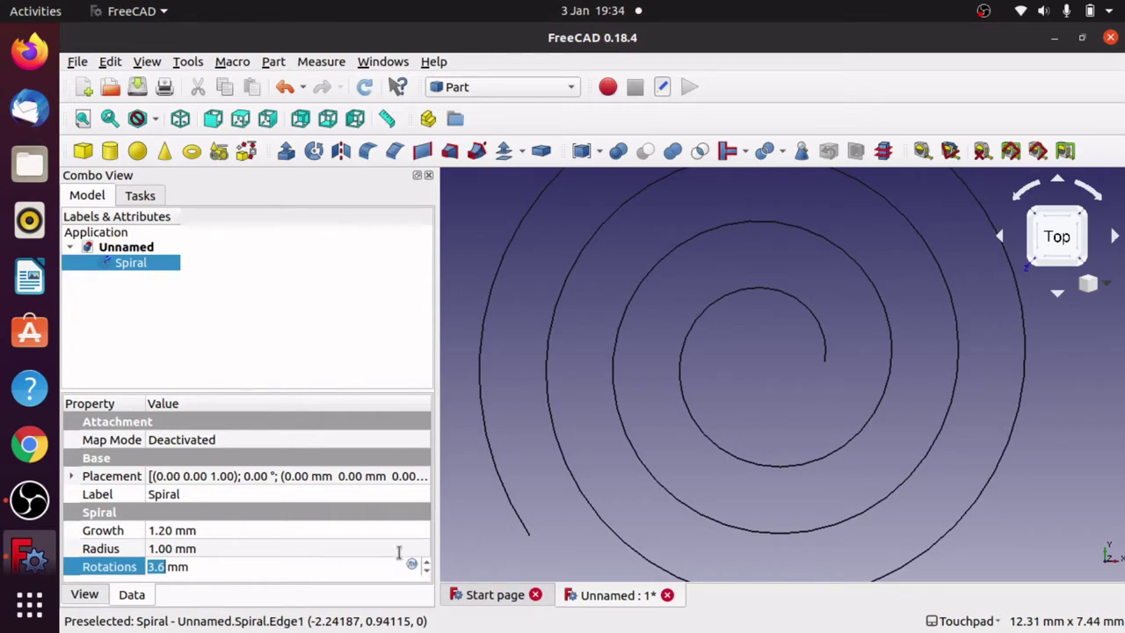
Set the spiral's radius to 0.1 mm
left_click(401, 549)
left_click_drag(430, 553, 430, 554)
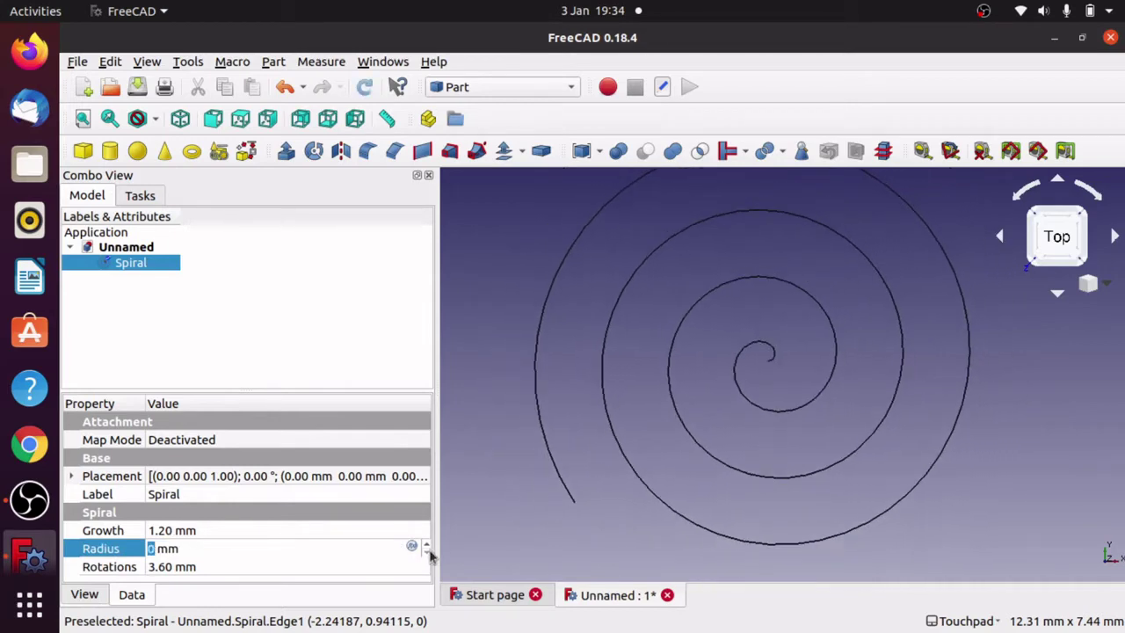
left_click(427, 545)
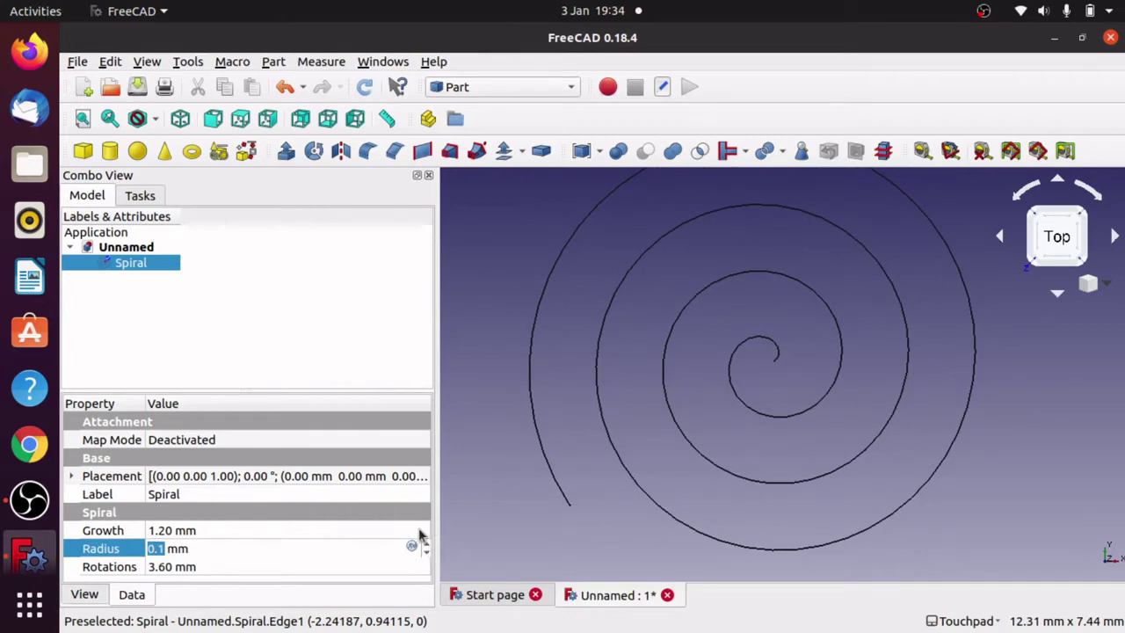
Set the spiral's growth to 0.7 mm
left_click(421, 531)
left_click(426, 536)
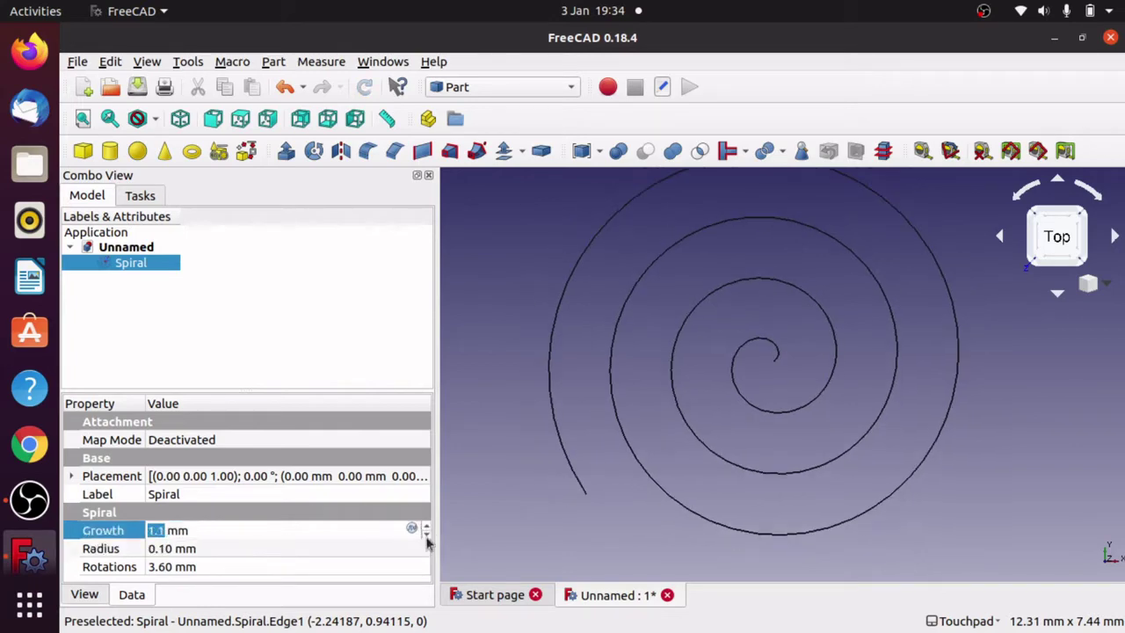
left_click(426, 536)
left_click(426, 536)
left_click(426, 536)
left_click(426, 535)
left_click(426, 536)
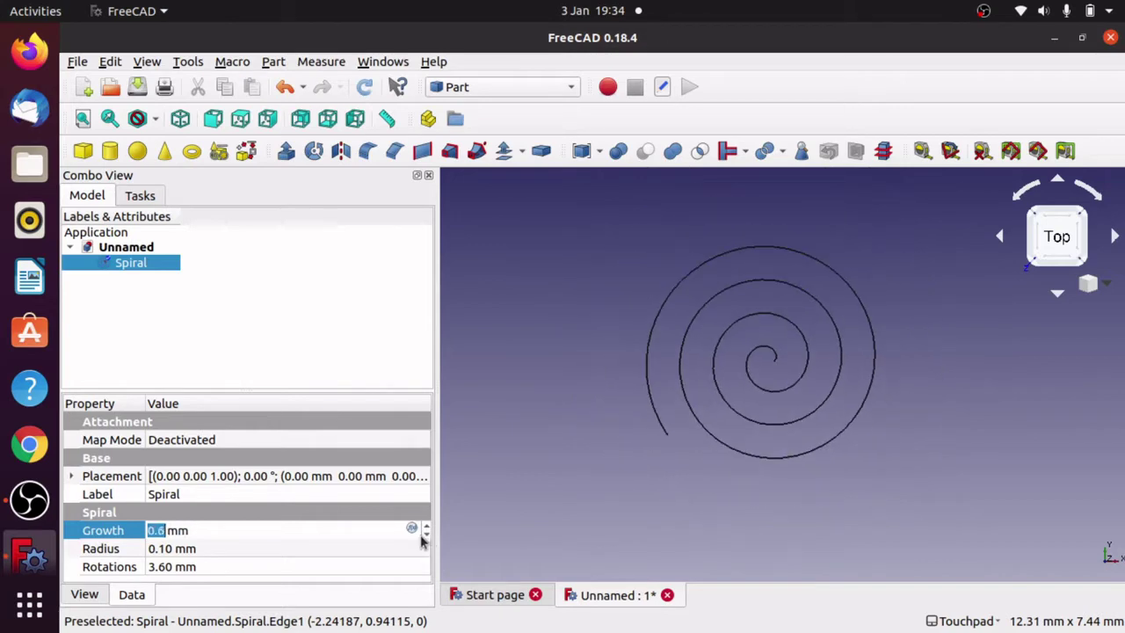
left_click(427, 525)
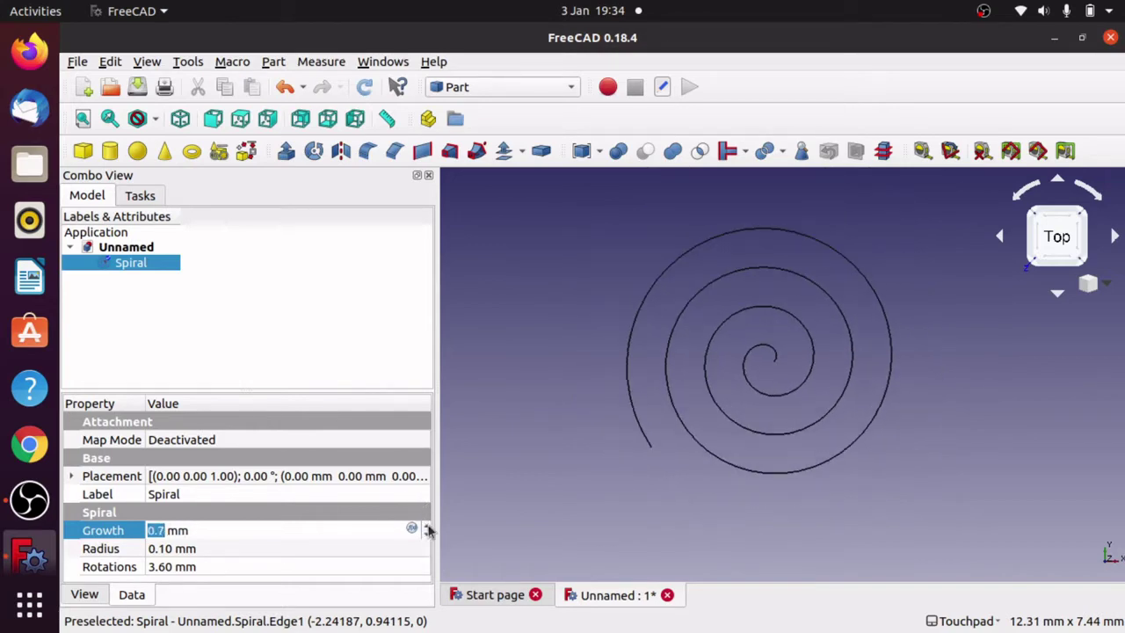
Set the spiral's growth to 0.9 mm and deselect the spiral
left_click(427, 526)
left_click(427, 525)
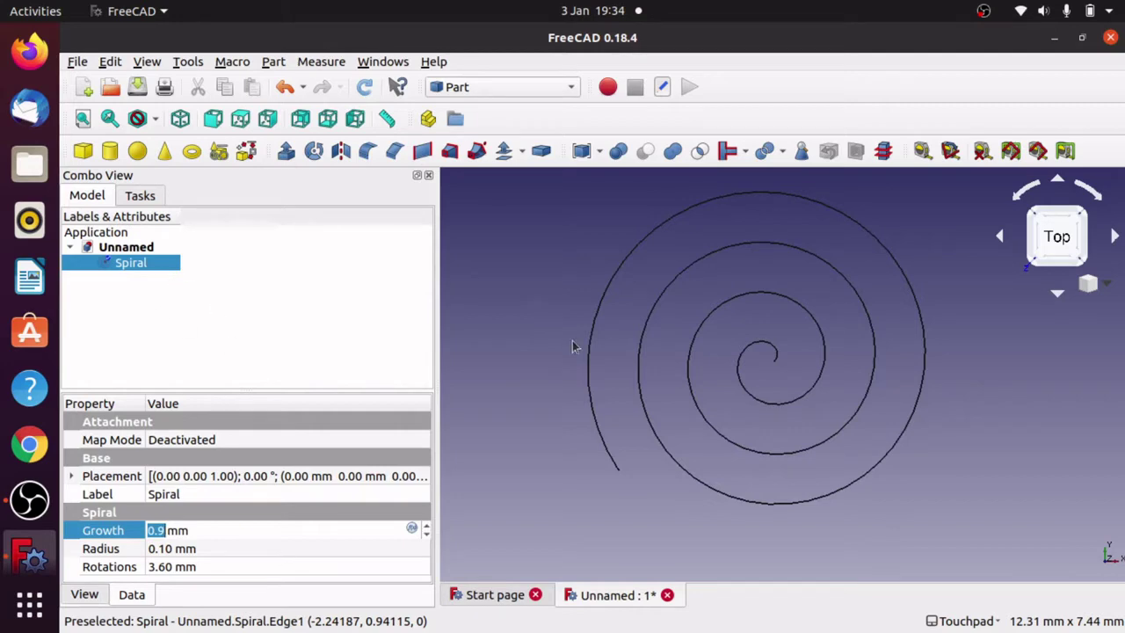
left_click(192, 281)
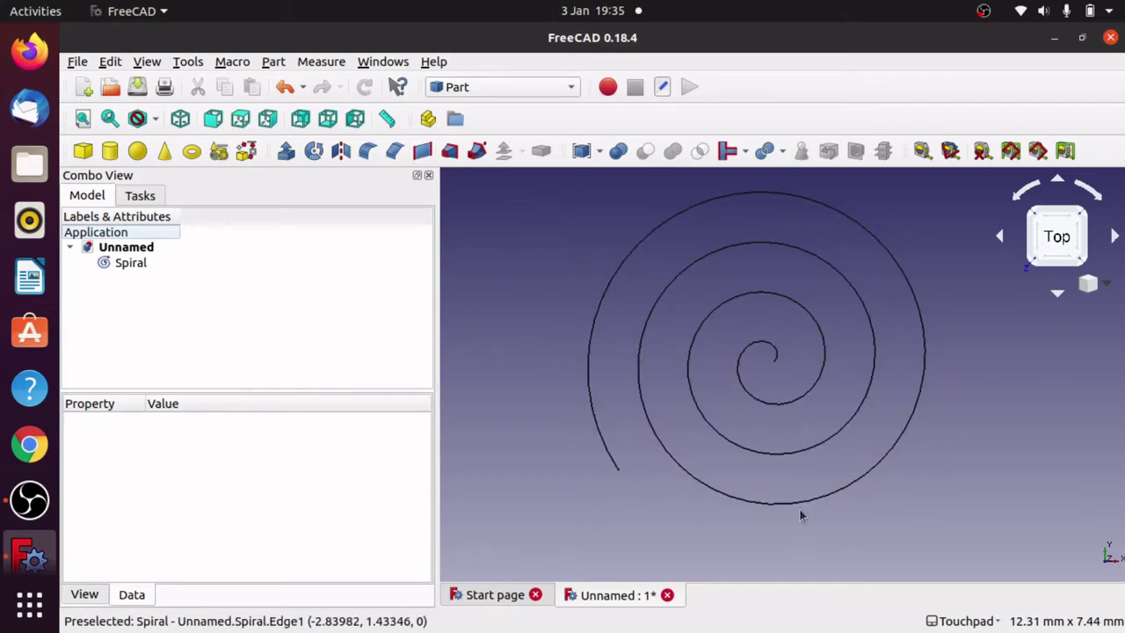
Switch to the Part Design workbench and create a new body
left_click(530, 88)
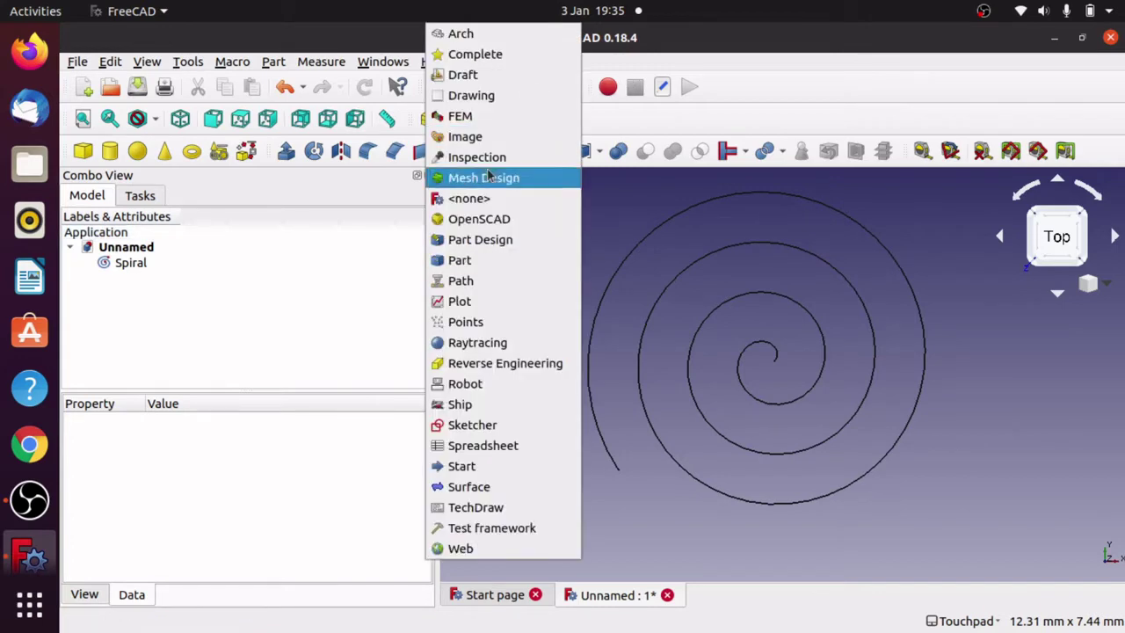
left_click(491, 242)
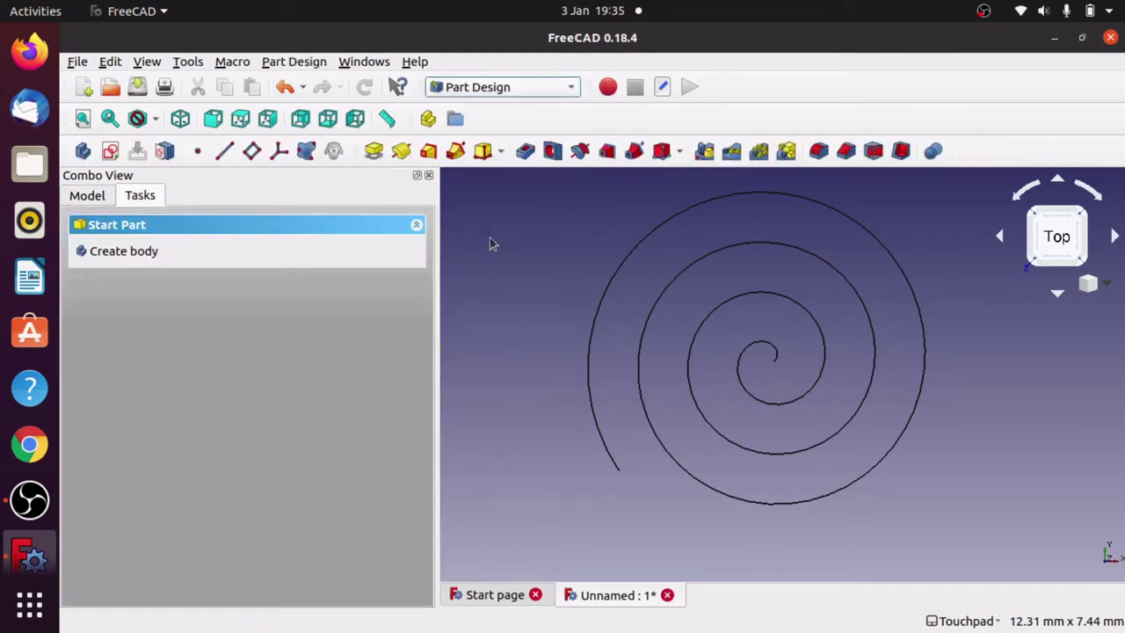
left_click(119, 251)
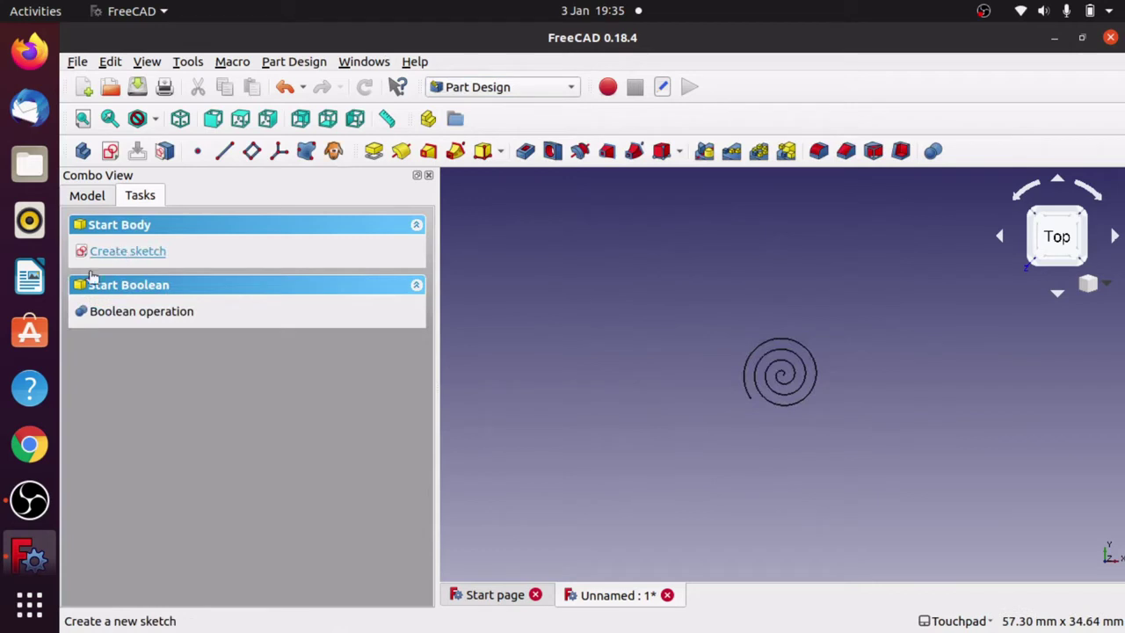
Start a new sketch in the body on the XY base plane
left_click(148, 252)
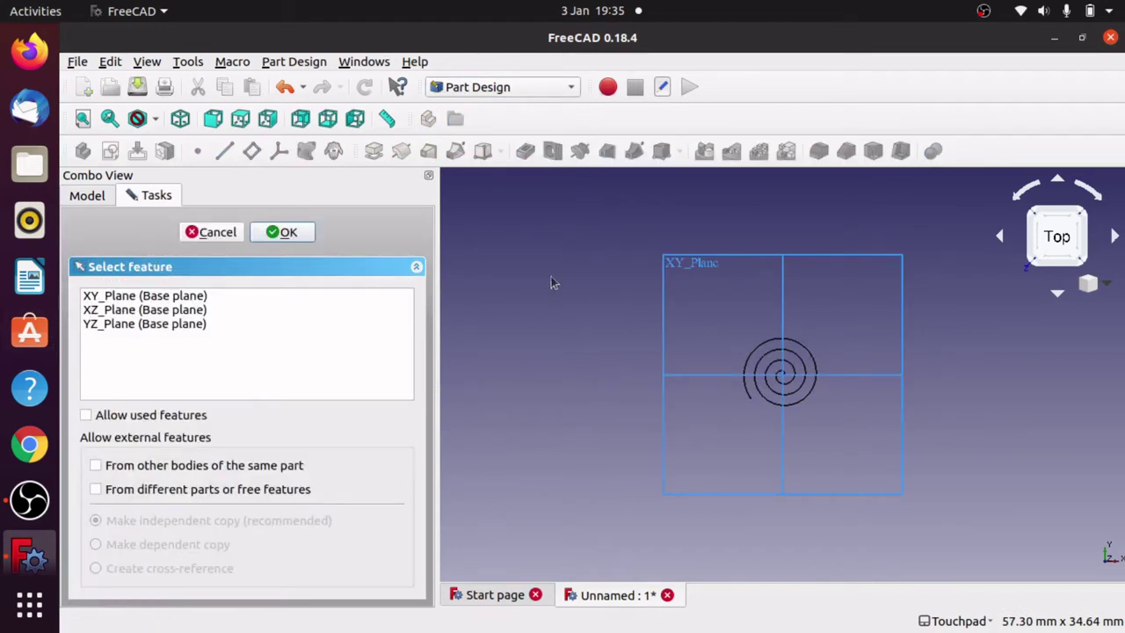
left_click(664, 283)
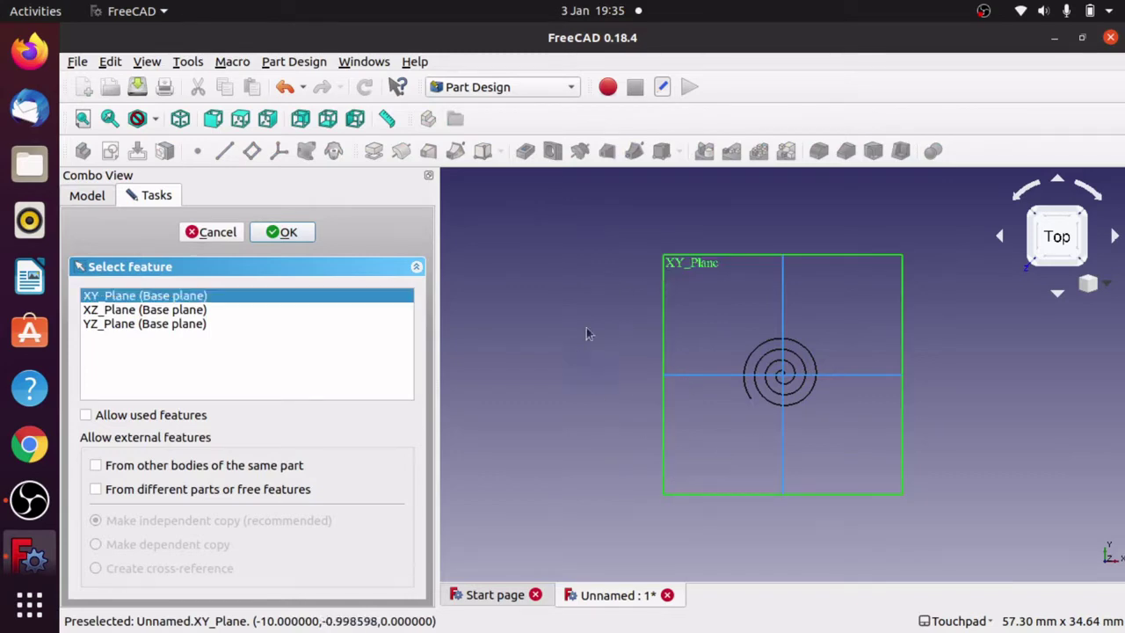
middle_click_drag(695, 325, 876, 358)
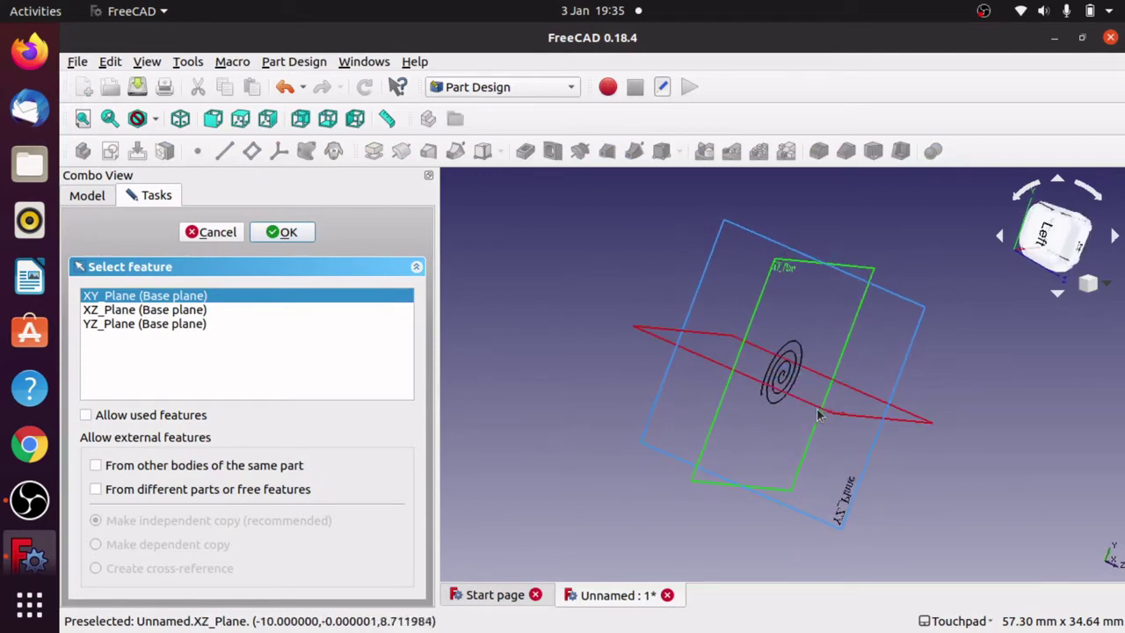
left_click(880, 386)
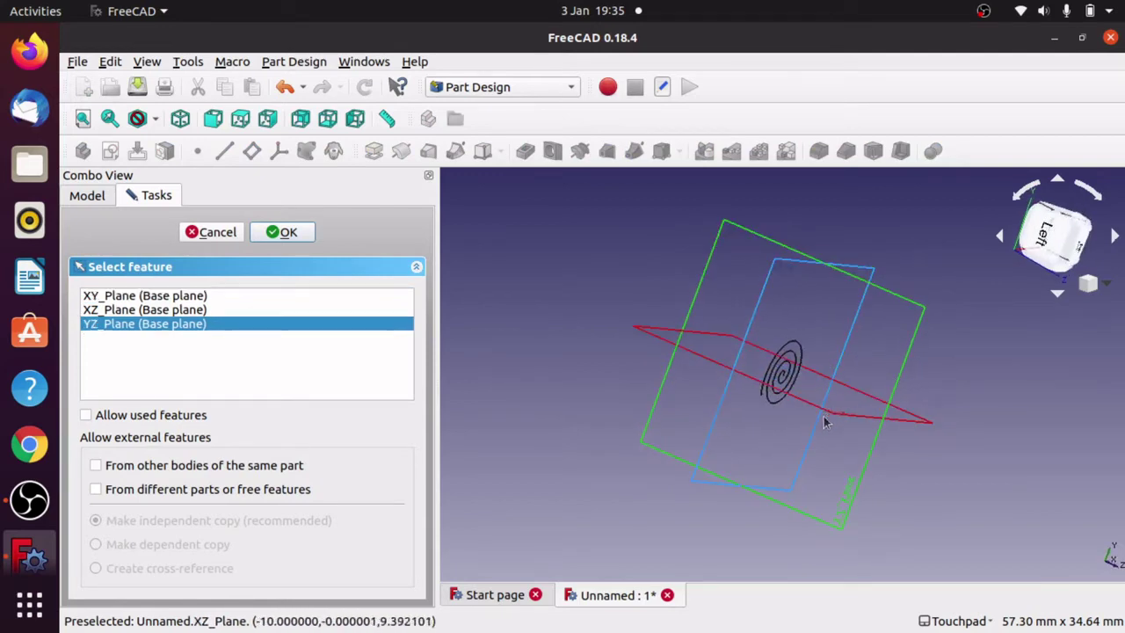
left_click(833, 419)
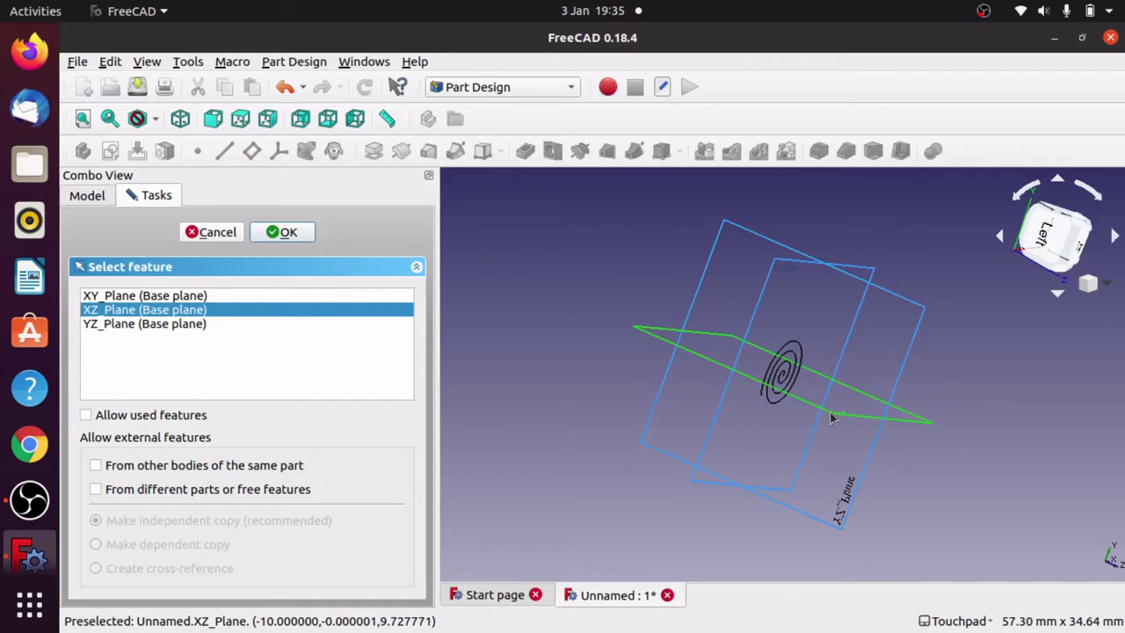
middle_click_drag(832, 419, 690, 372)
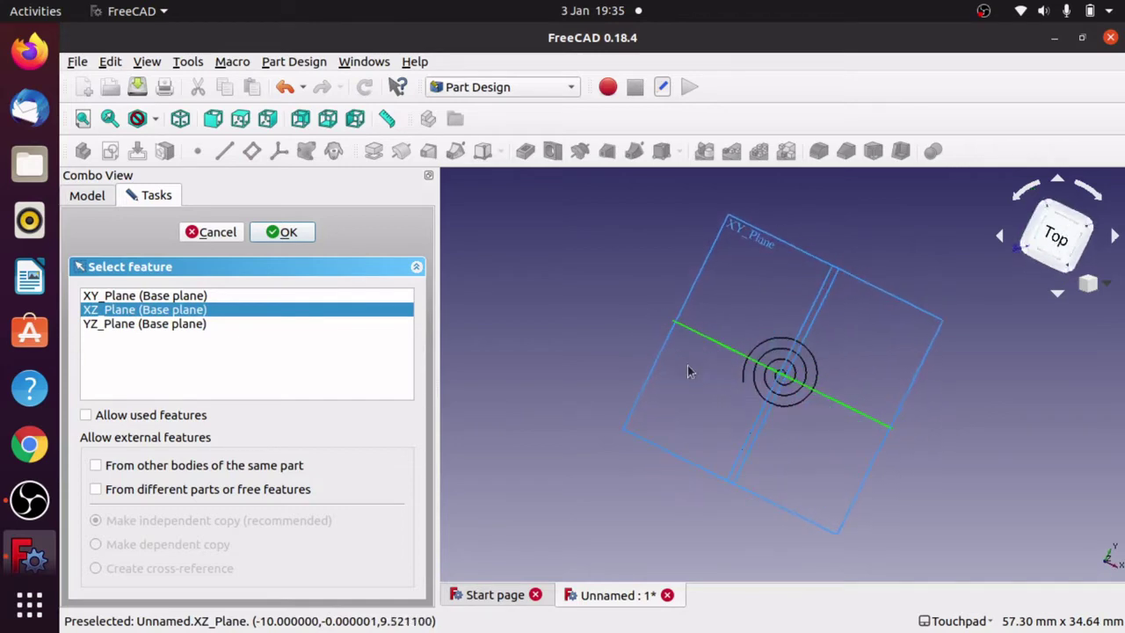
left_click(747, 237)
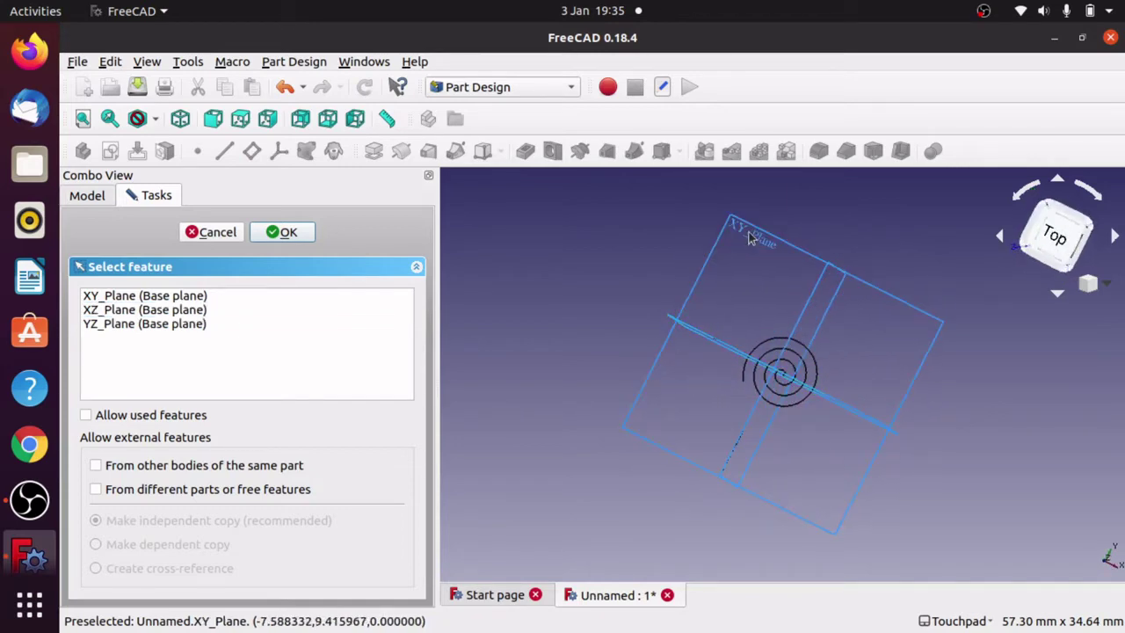
left_click(743, 233)
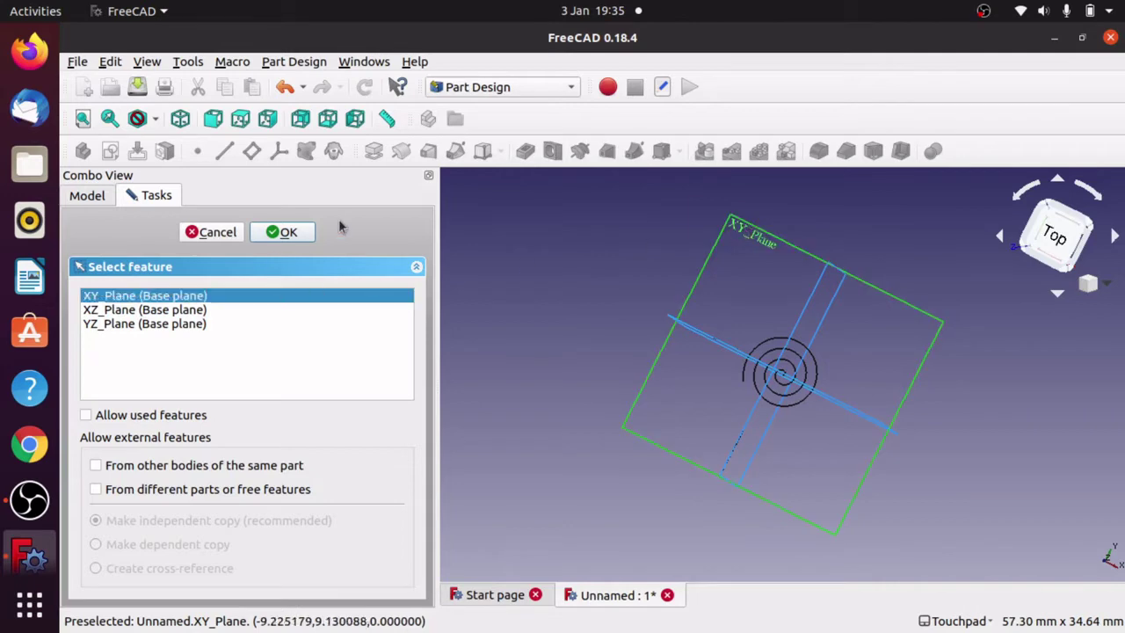
left_click(285, 234)
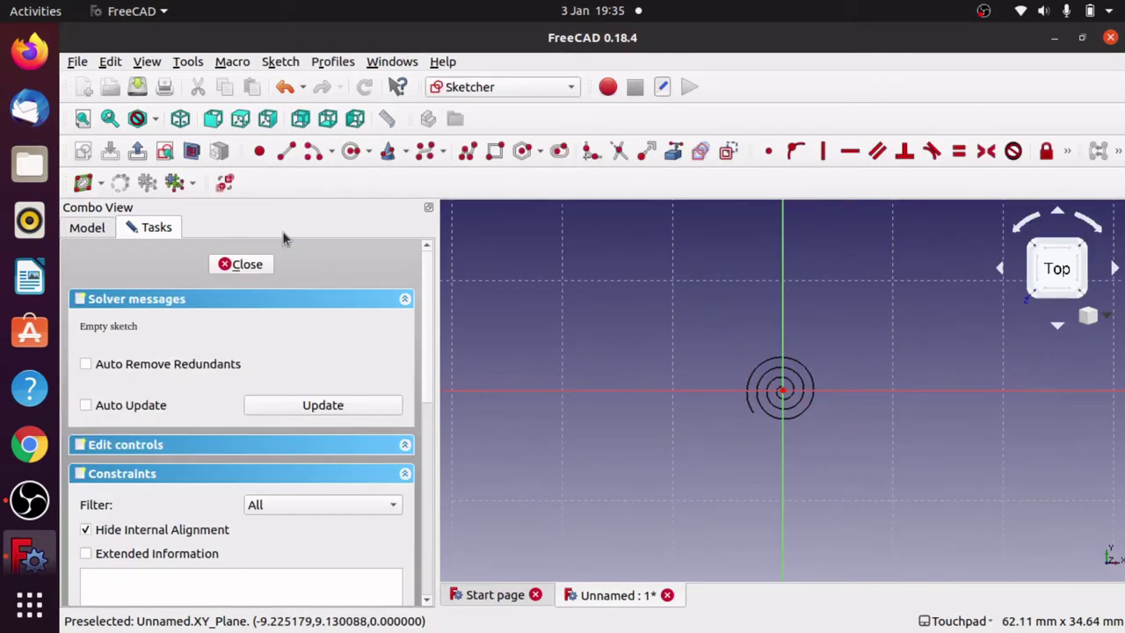
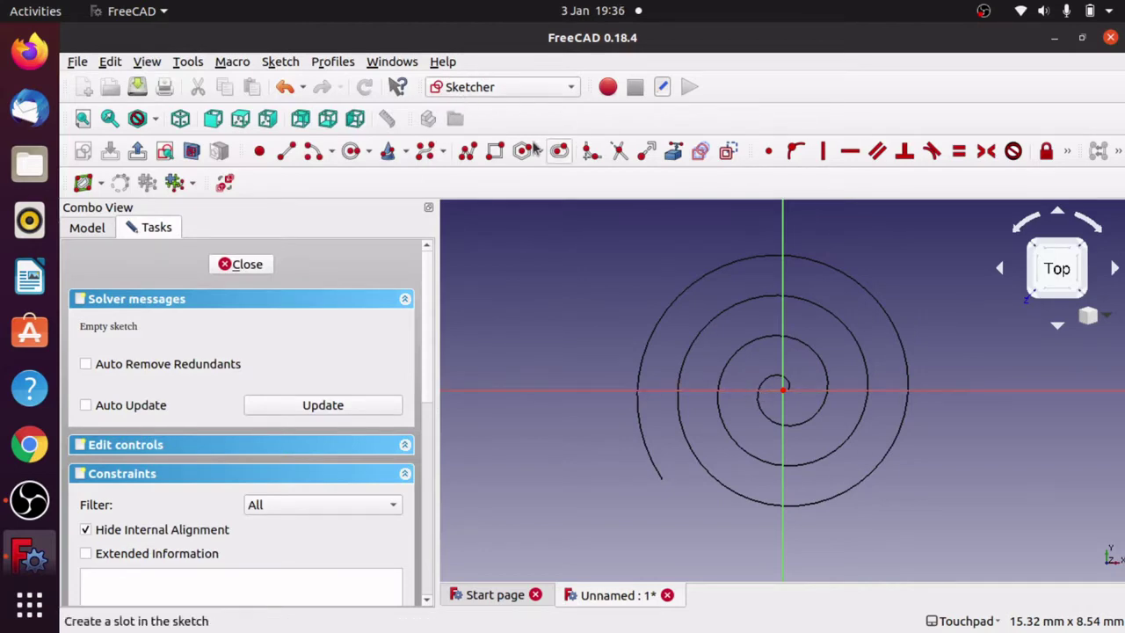
Sketch a rectangle about 7.3 by 6.6 mm enclosing the whole spiral and close the sketch
left_click(495, 151)
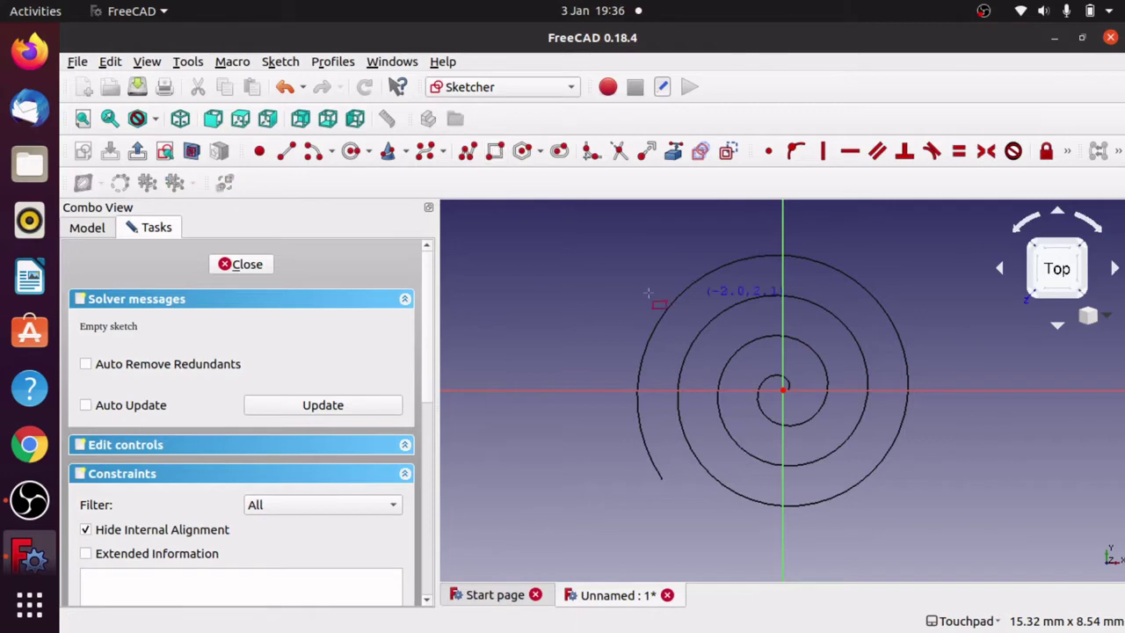
left_click(605, 235)
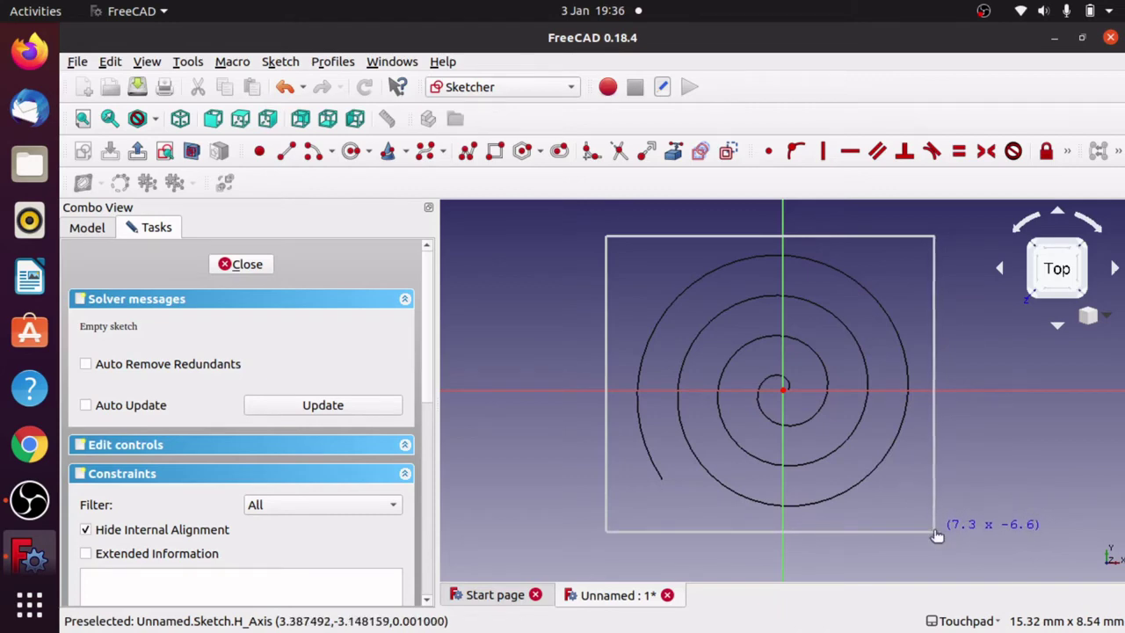
left_click(934, 531)
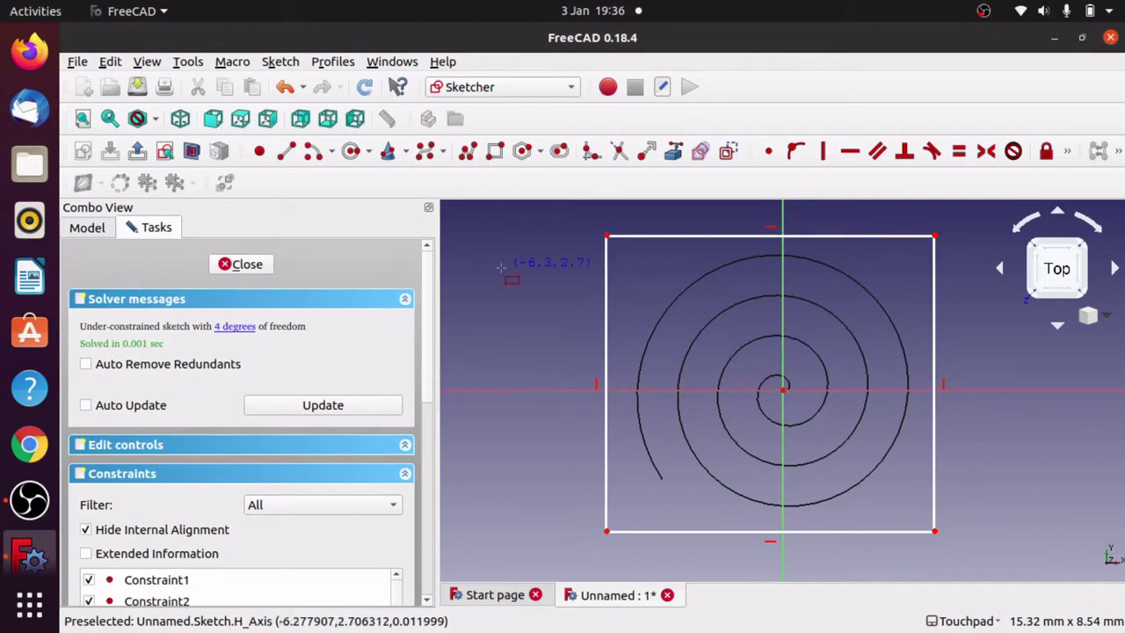
left_click(253, 266)
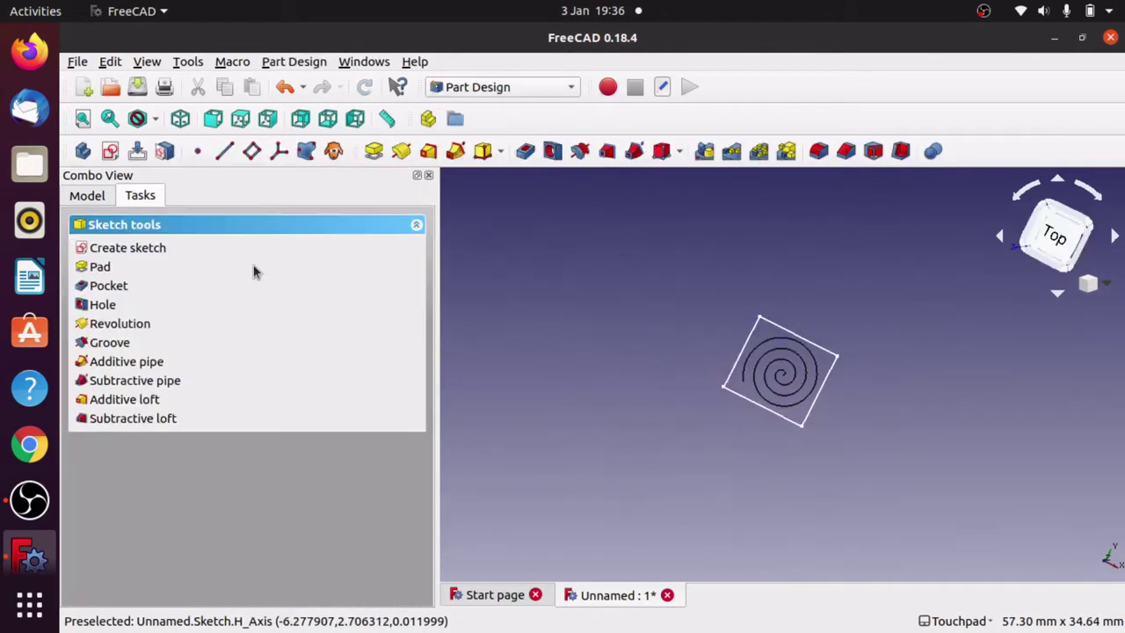
Pad the rectangle sketch with a length of 2 mm
left_click(104, 266)
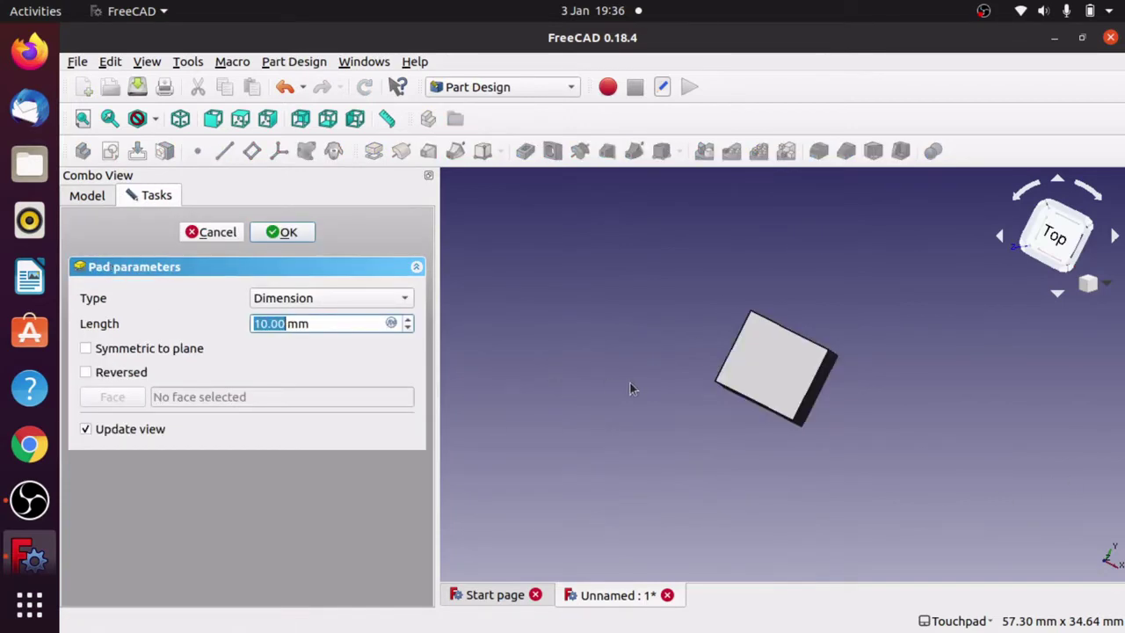
middle_click_drag(689, 452, 694, 395)
type("2")
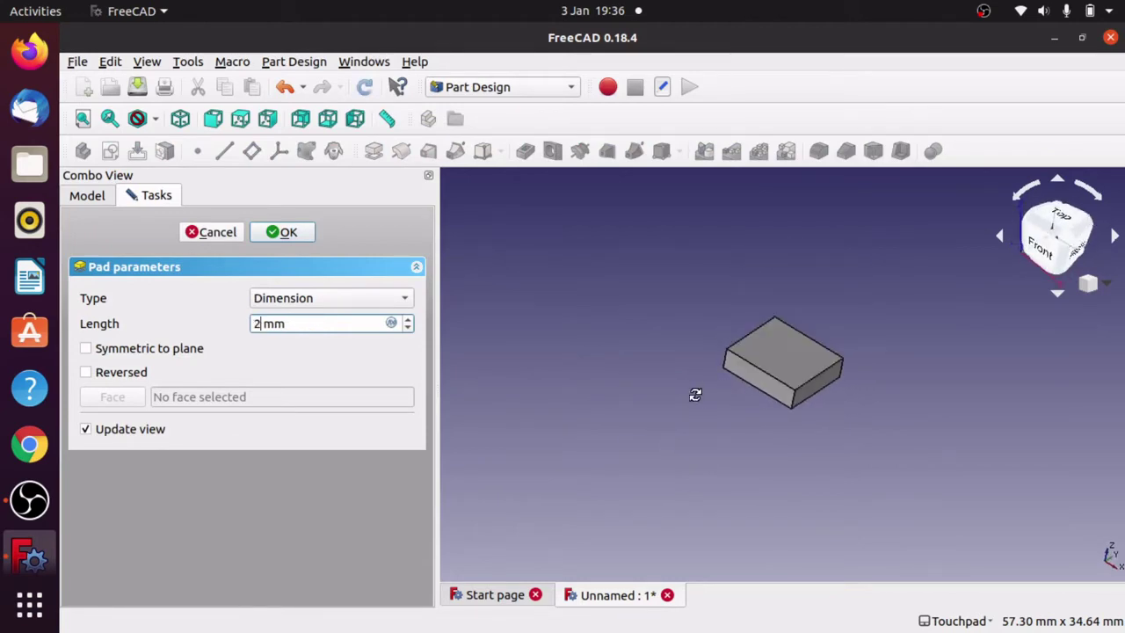
left_click(286, 236)
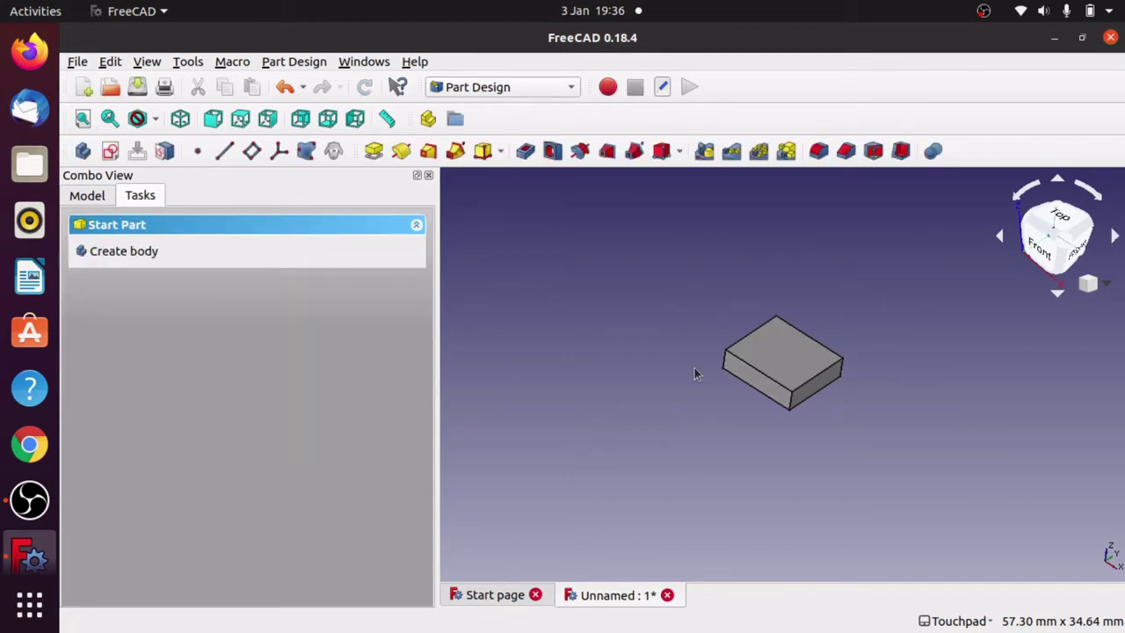
Set the body's transparency to 16 to make the spiral on the plate's underside show through
left_click_drag(843, 270, 554, 254, "alt")
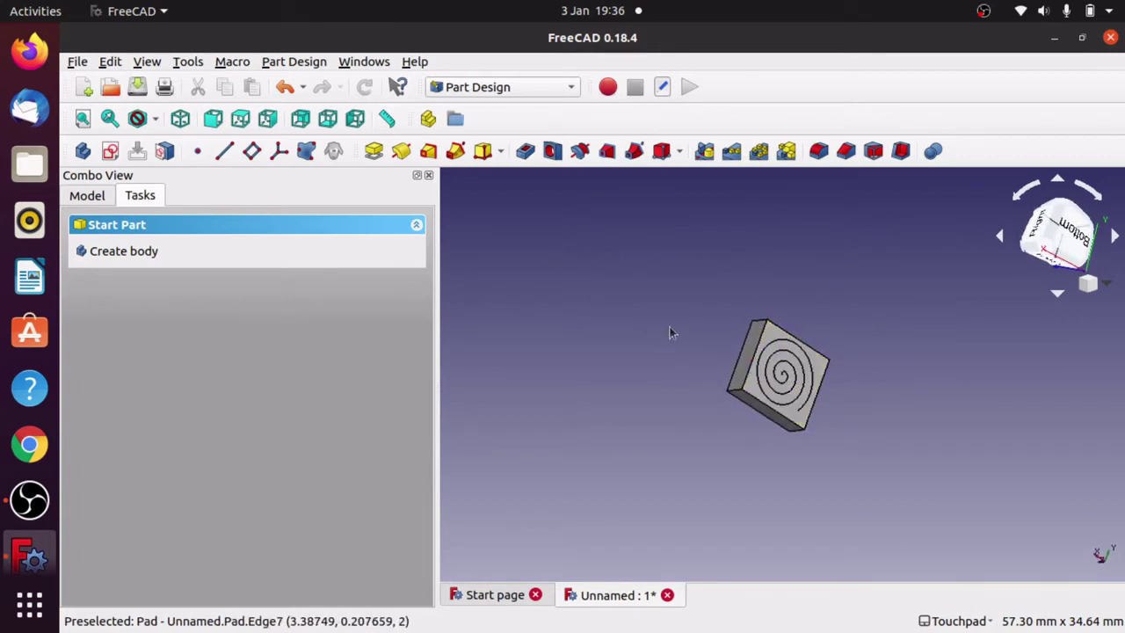
left_click_drag(670, 328, 659, 384, "alt")
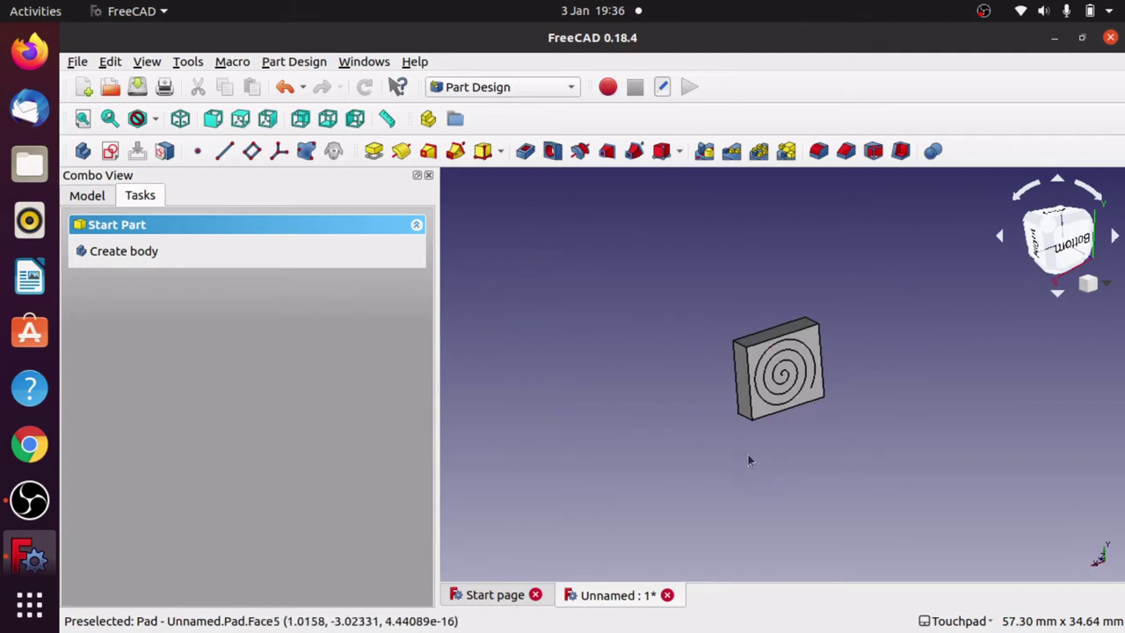
left_click_drag(748, 459, 673, 394, "alt")
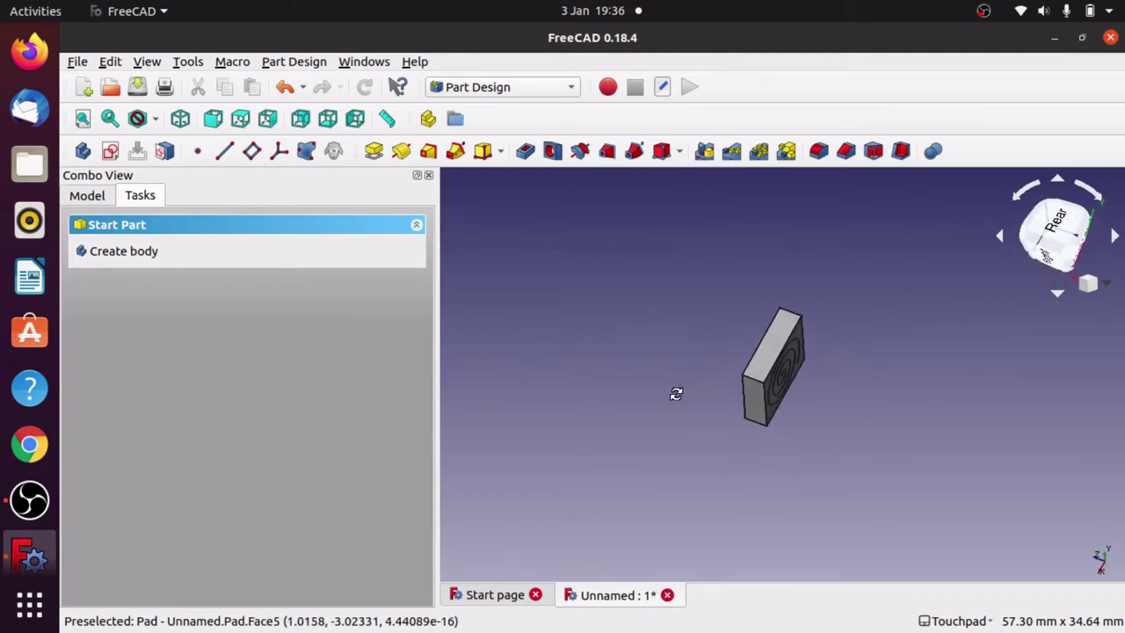
left_click_drag(765, 359, 914, 404, "alt")
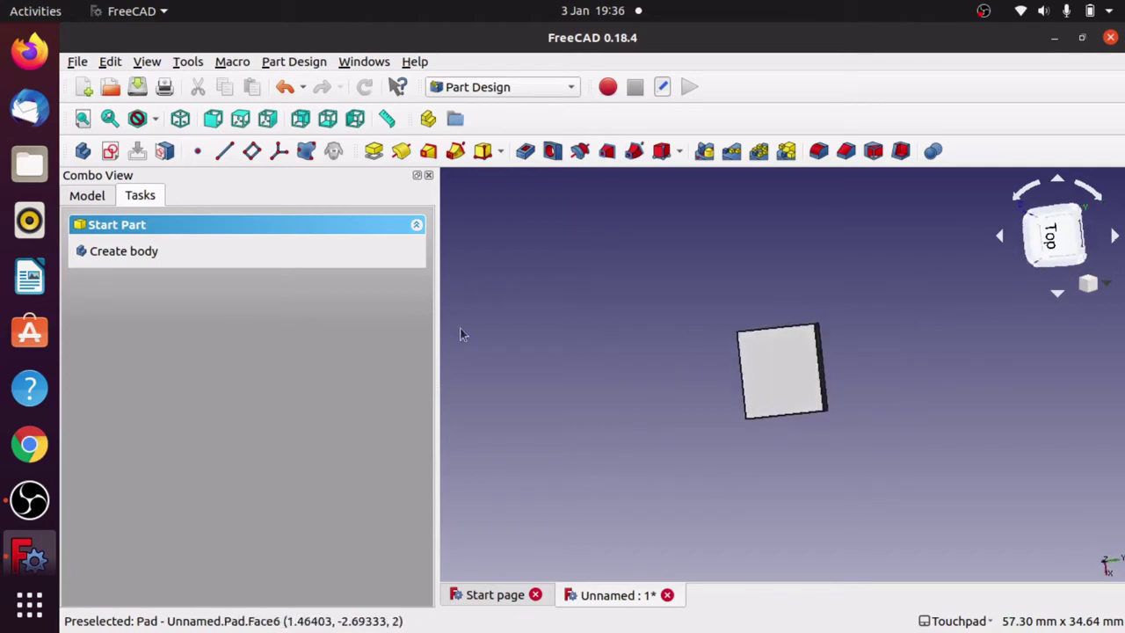
left_click(99, 200)
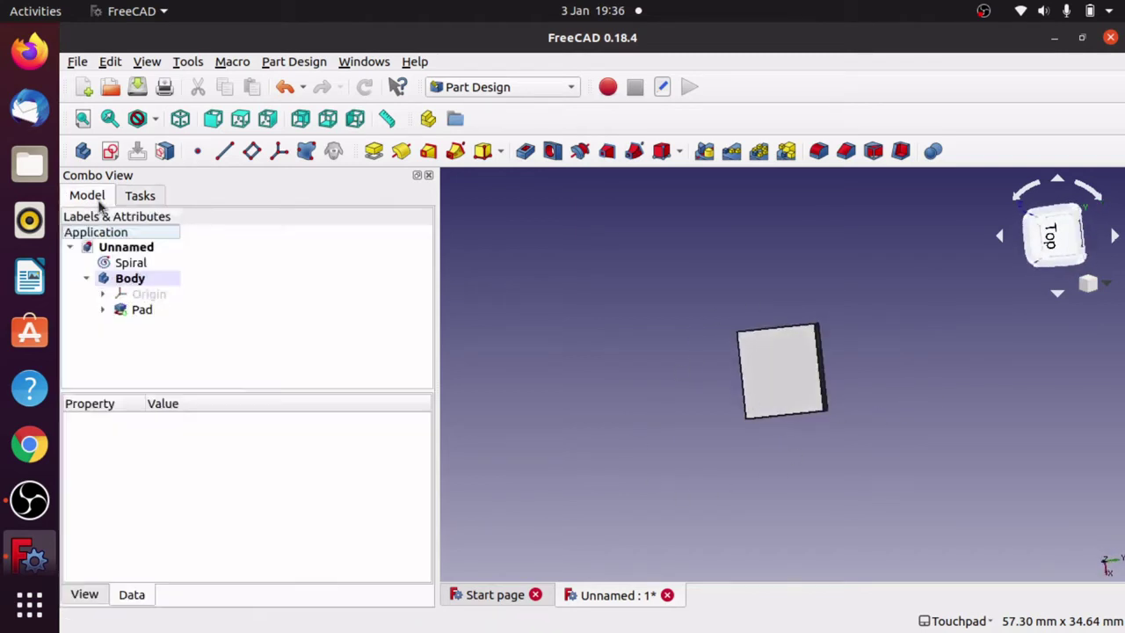
left_click(131, 279)
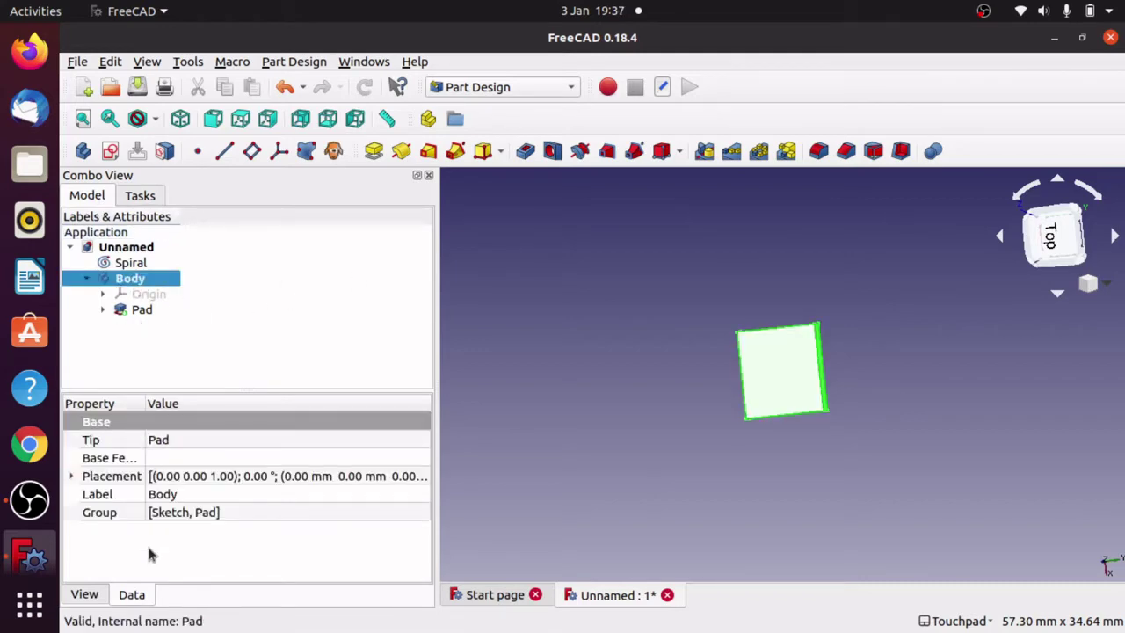
left_click(85, 595)
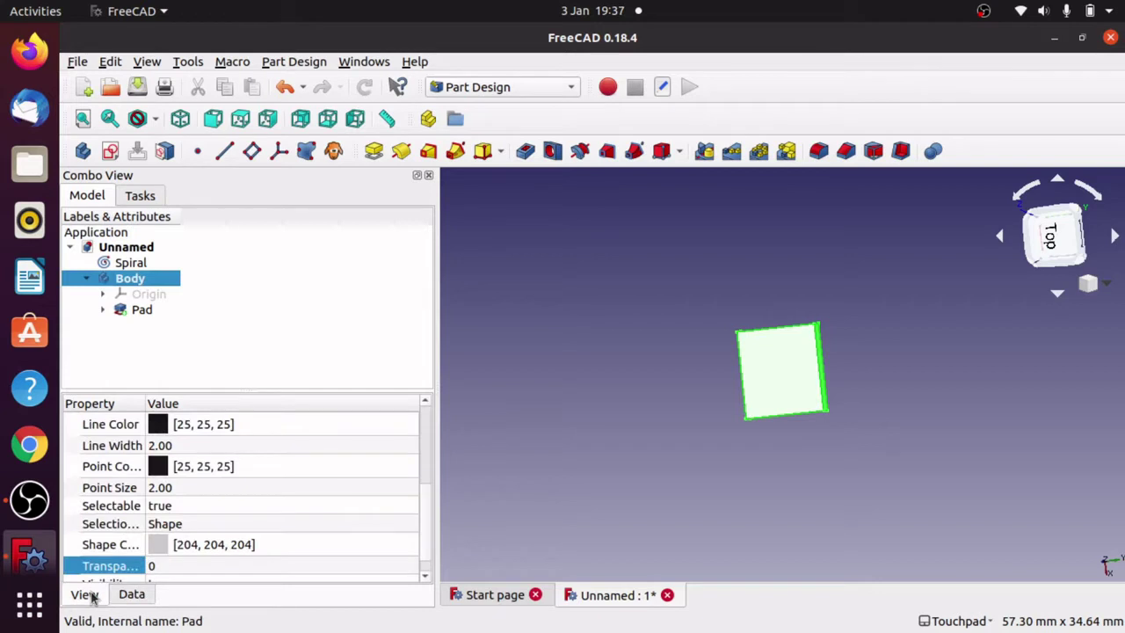
left_click(182, 567)
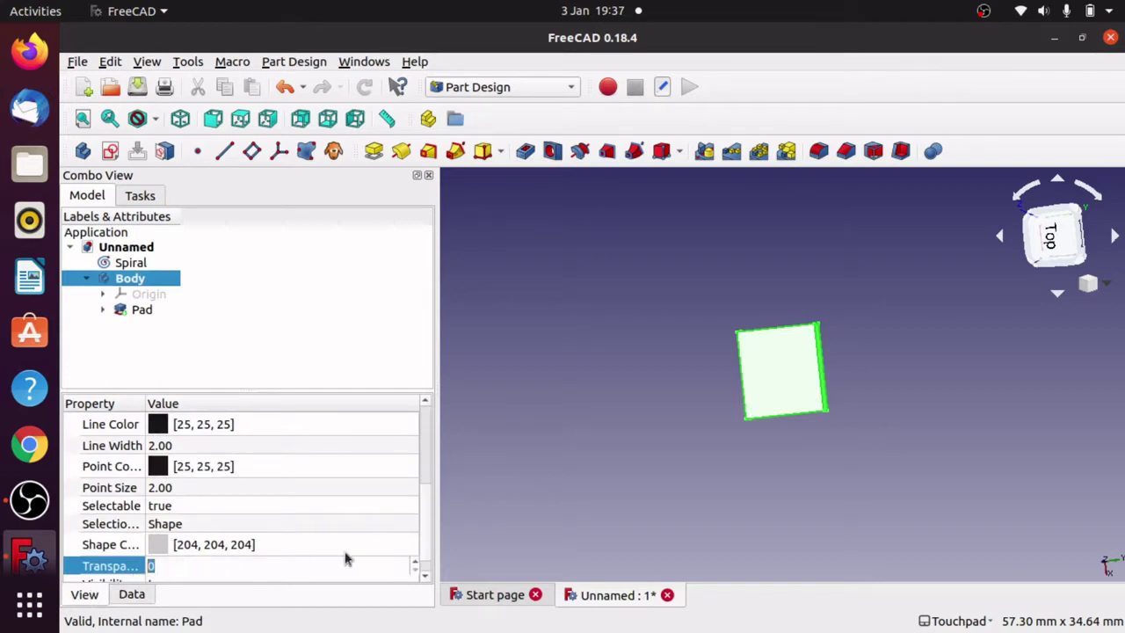
left_click(418, 563)
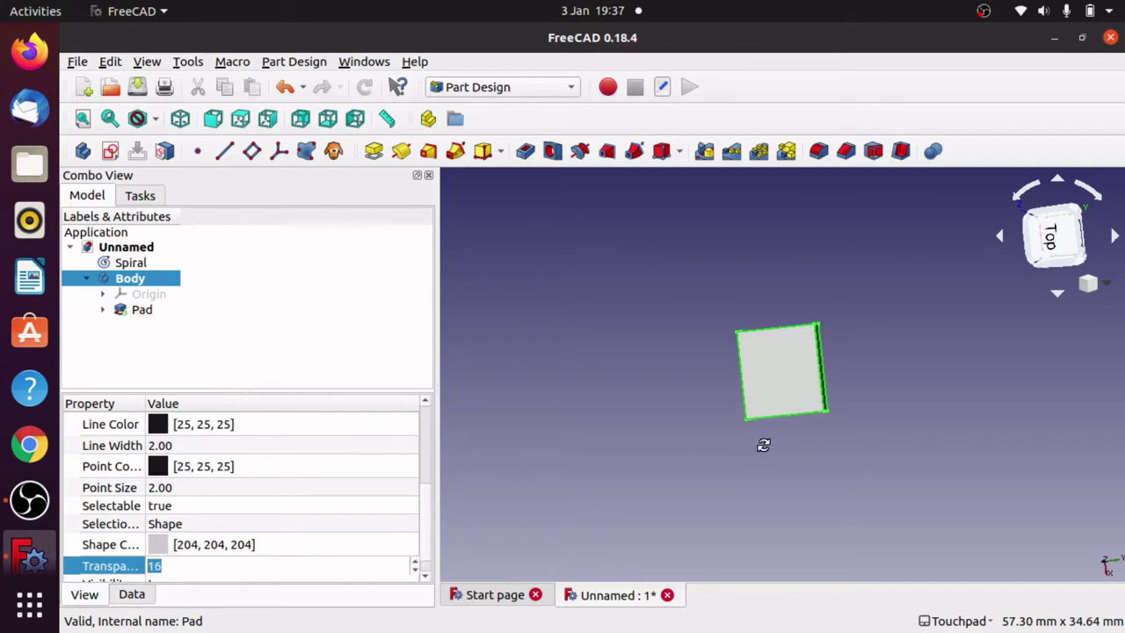
middle_click_drag(761, 445, 757, 469)
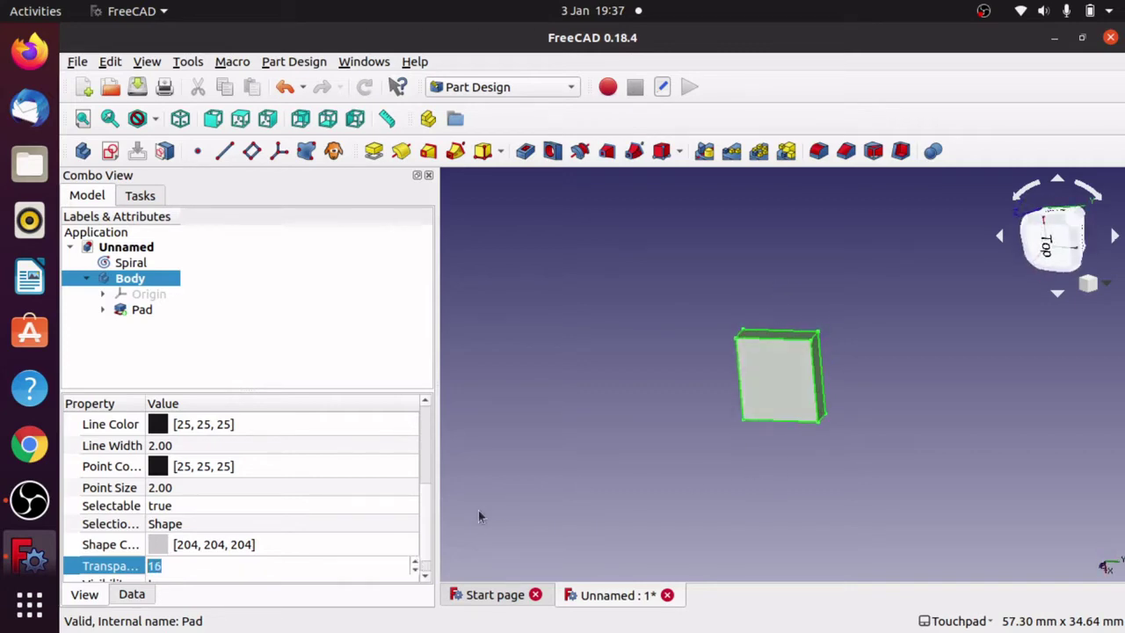
left_click(559, 520)
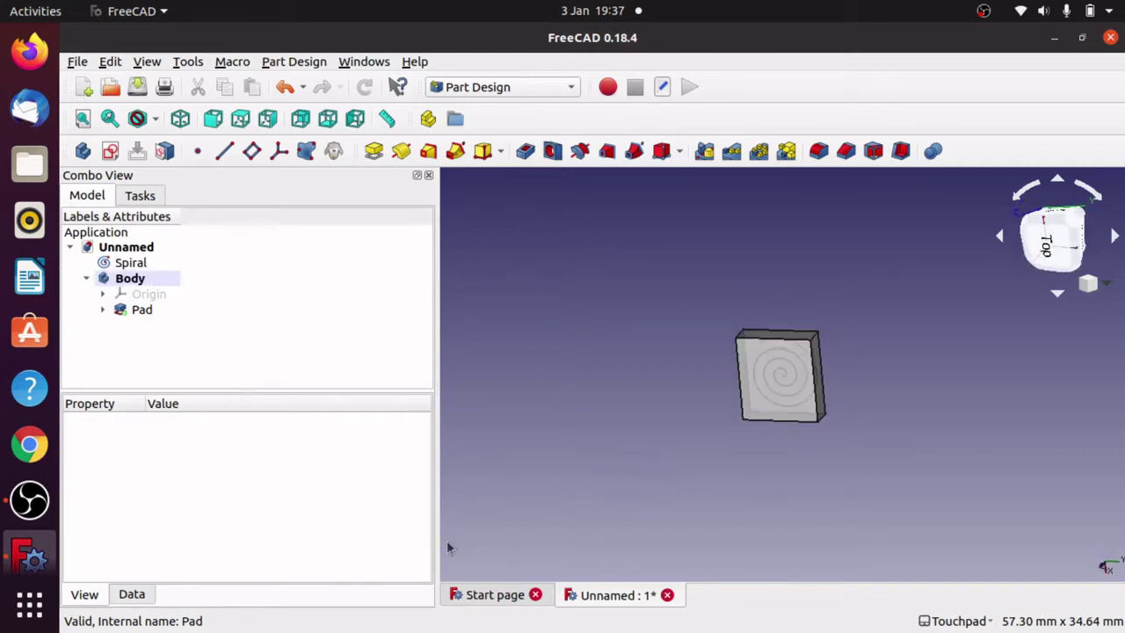
middle_click_drag(624, 504, 813, 427)
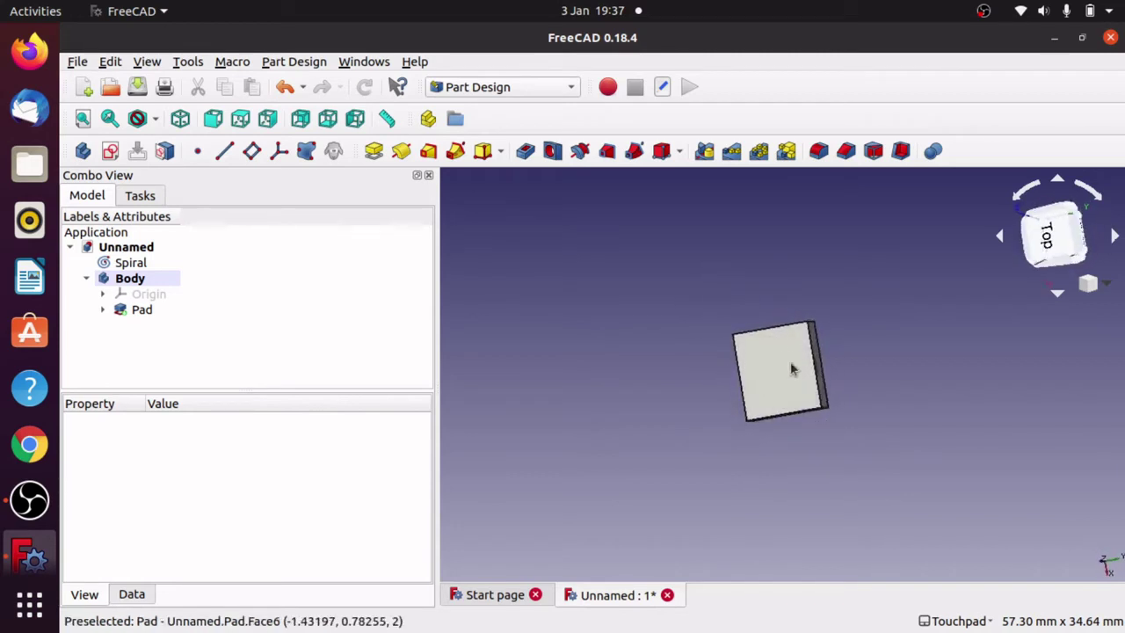
middle_click_drag(790, 369, 699, 448)
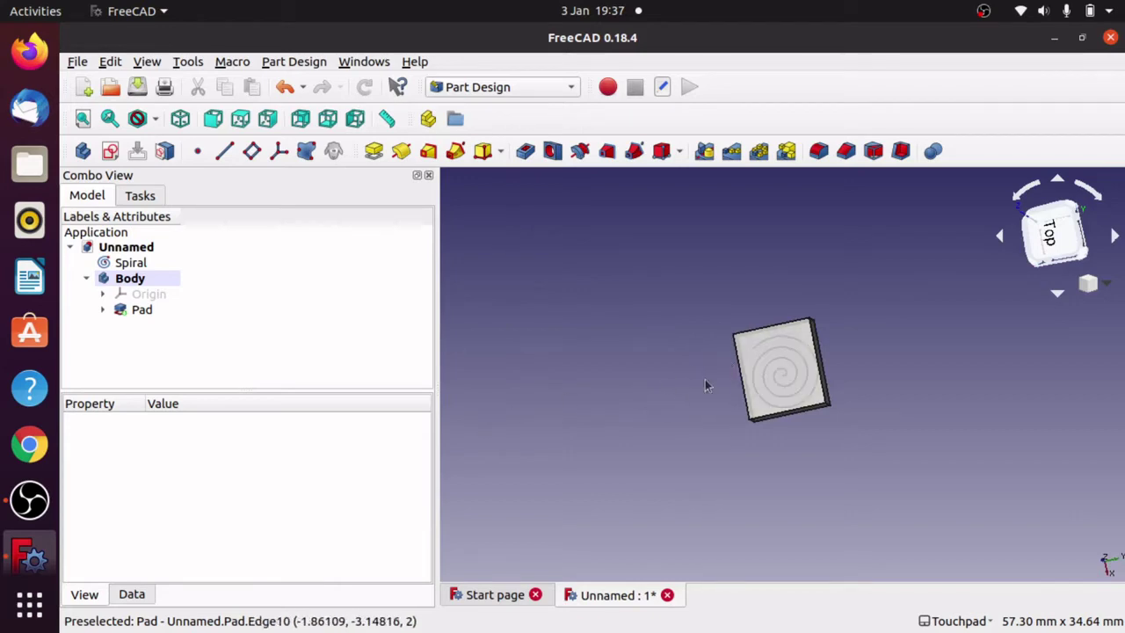
Hide the padded body so only the spiral shows, and switch to the Draft workbench
left_click(130, 278)
key("space")
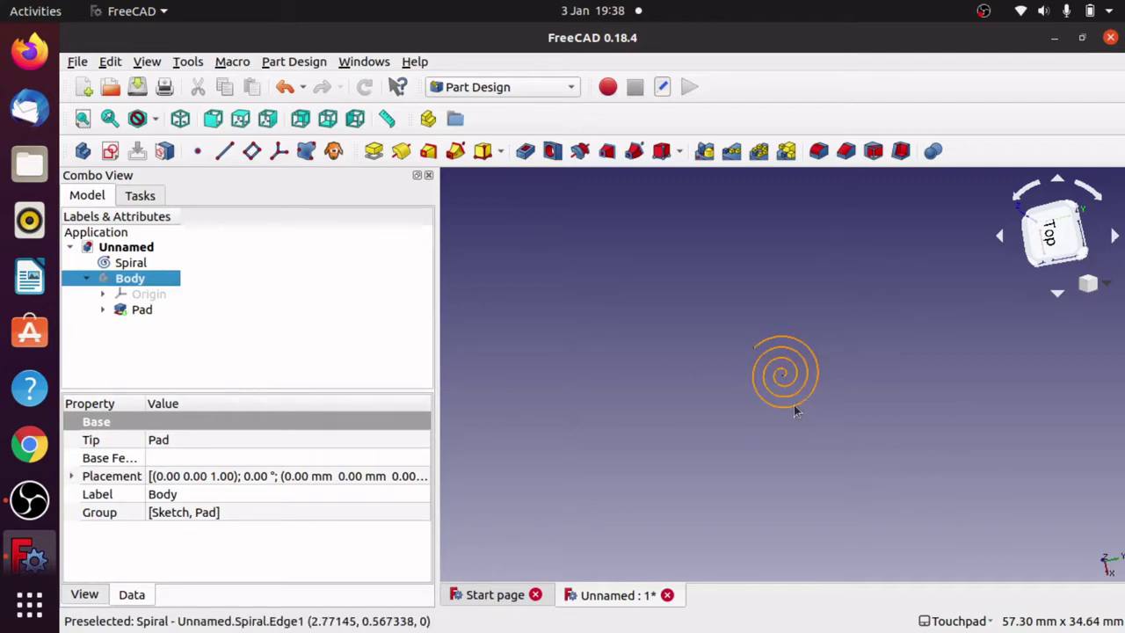
left_click(530, 90)
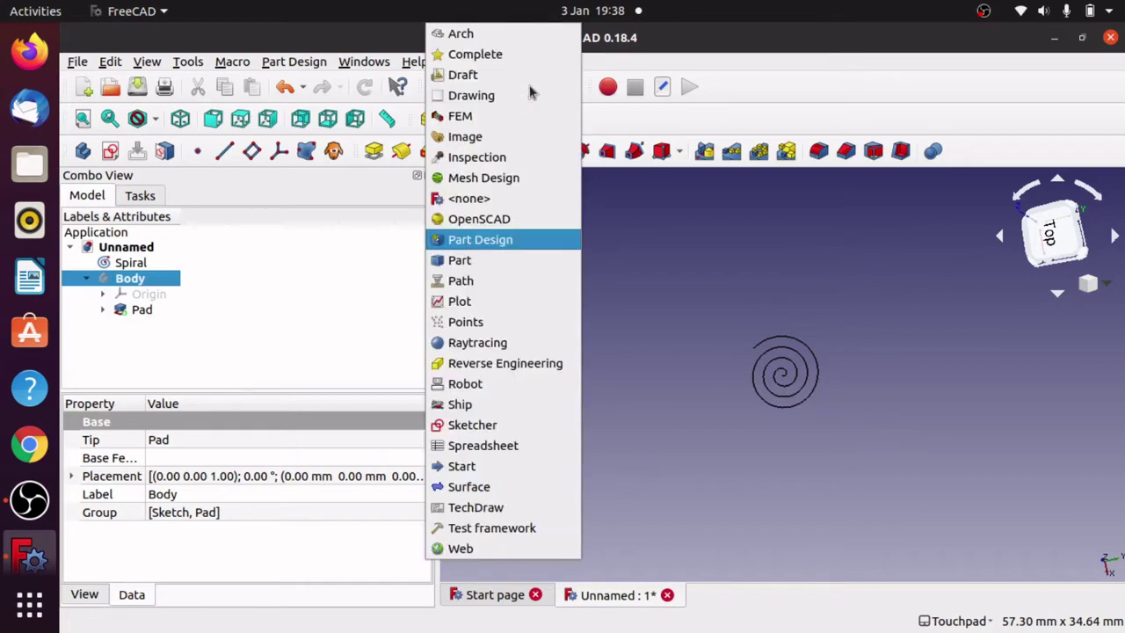
left_click(506, 78)
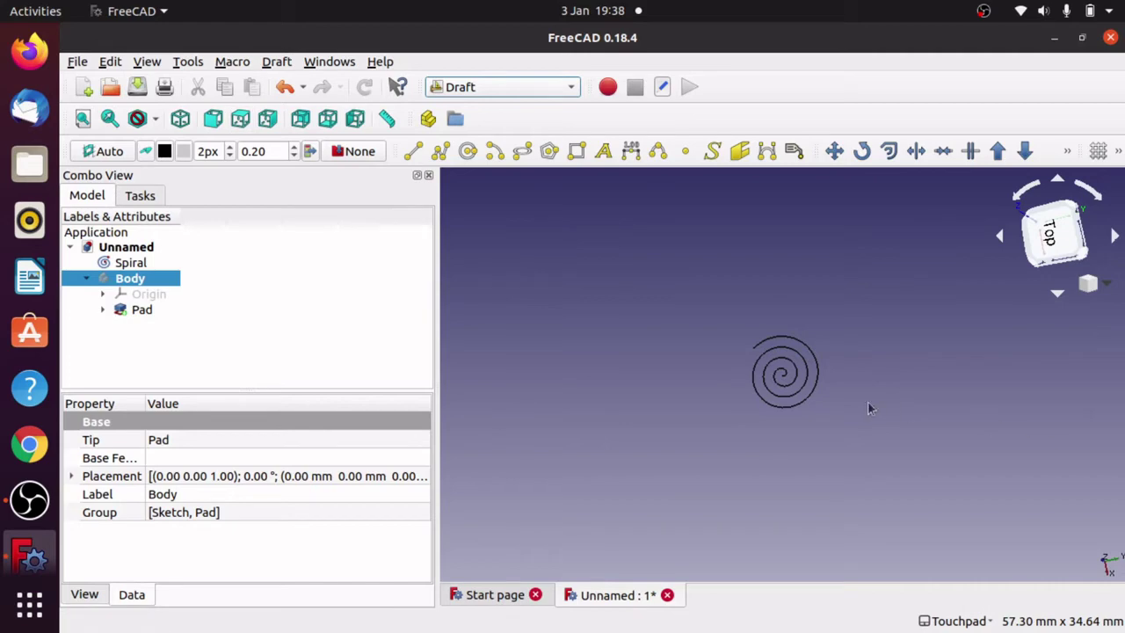
left_click(803, 410)
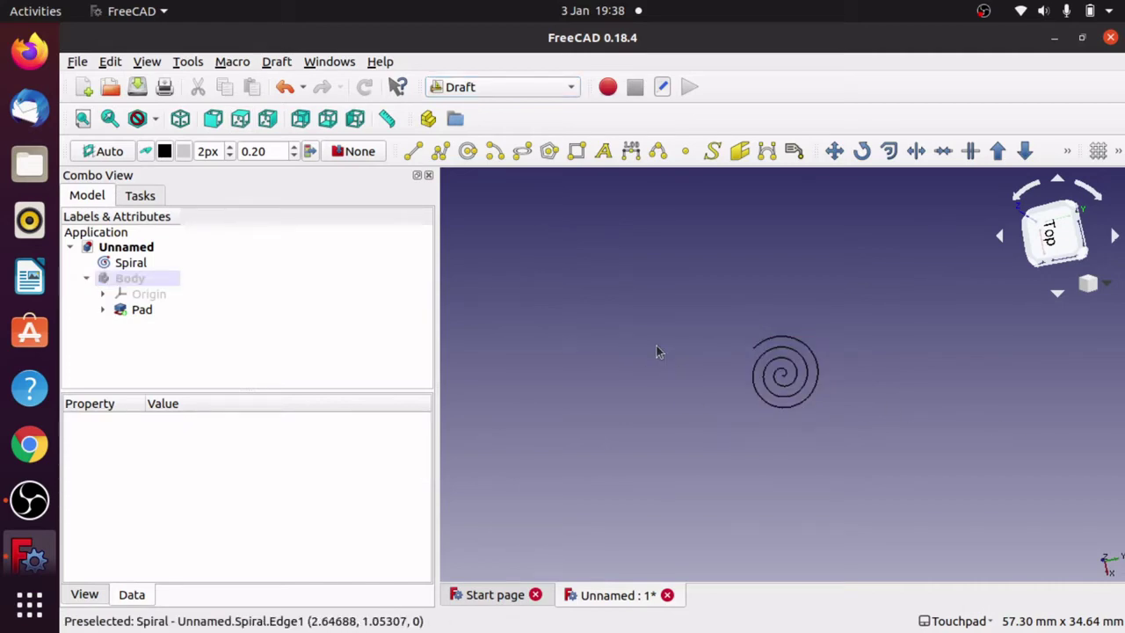
In top view, draw a Draft circle of about 0.3 mm radius centred on the spiral's outer endpoint
scroll(657, 351, "up", 5)
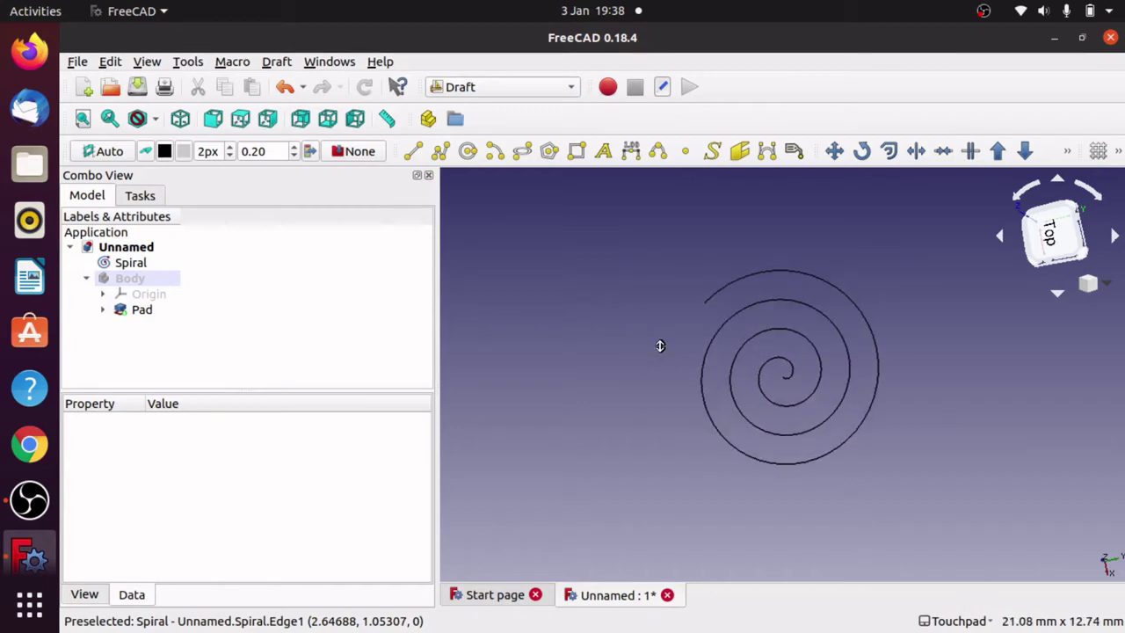
scroll(660, 345, "up", 1)
left_click(1055, 237)
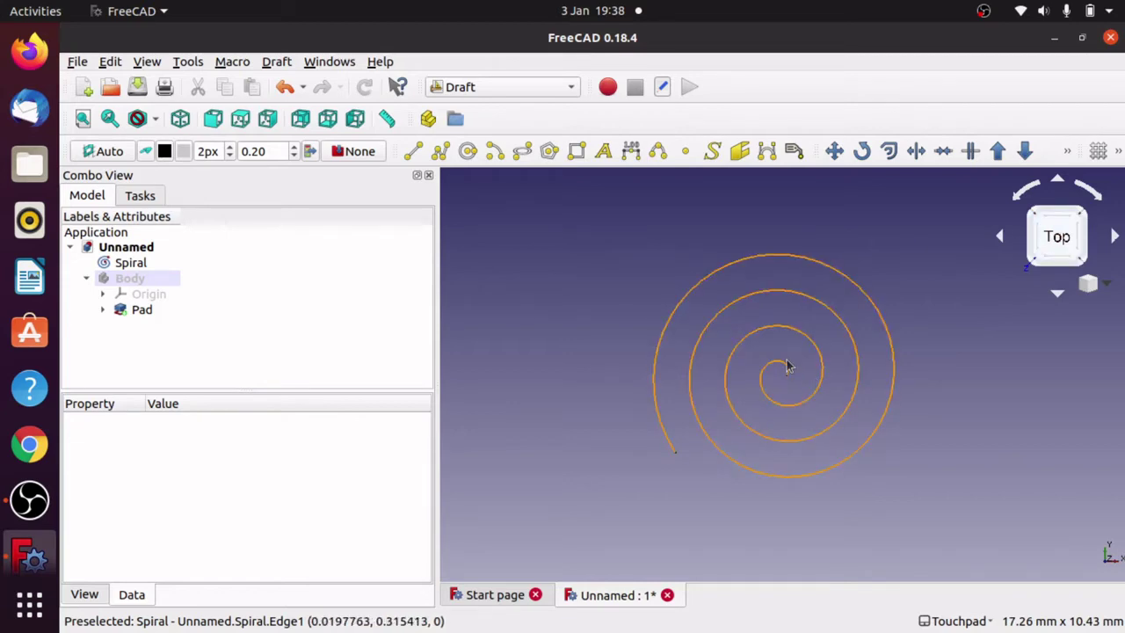
left_click(468, 153)
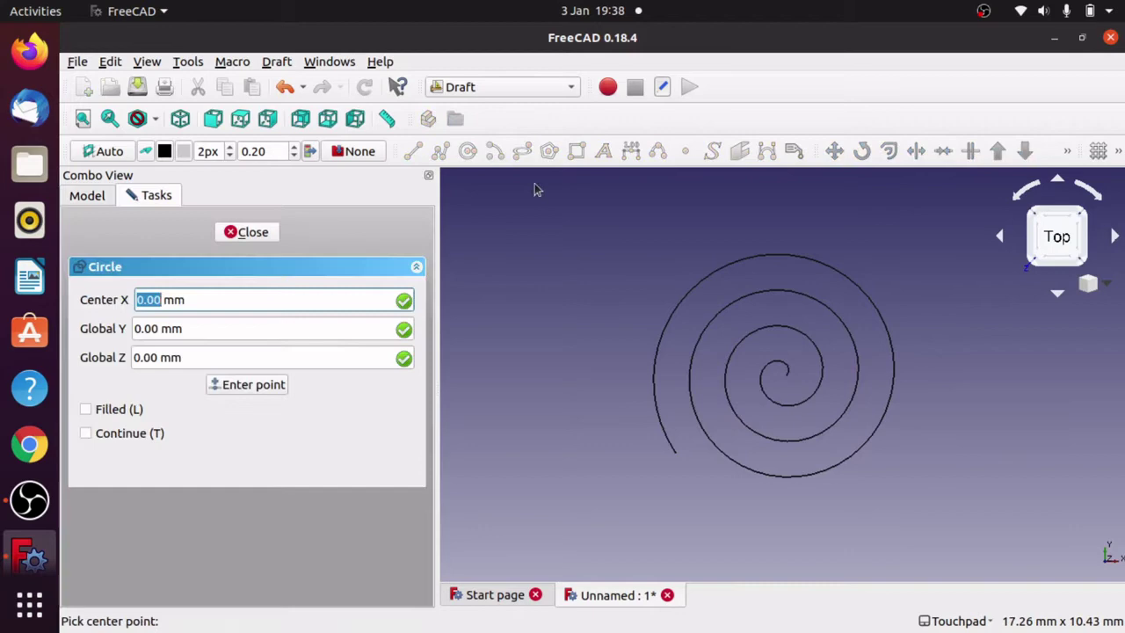
left_click(674, 454)
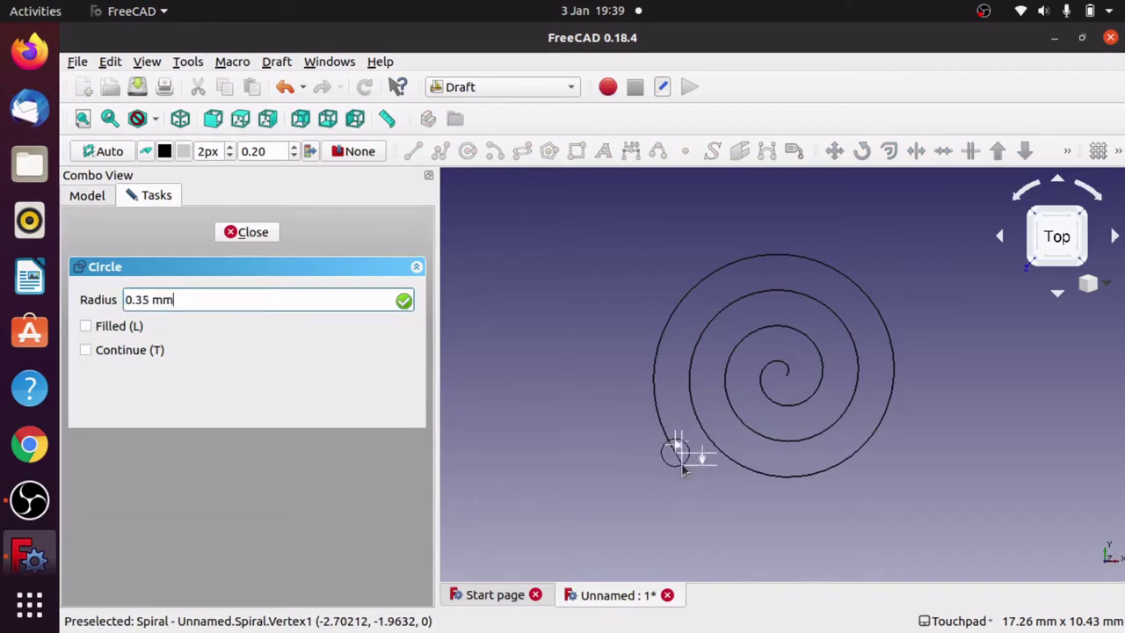
left_click(674, 455)
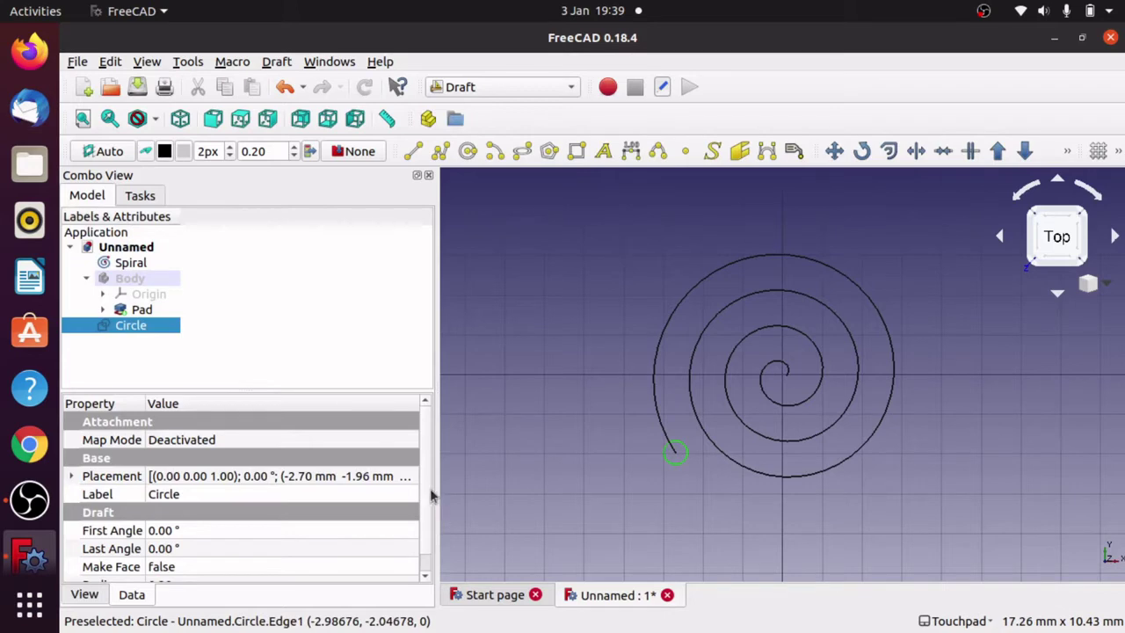
Set the circle's radius to 0.10 mm and refresh the document
scroll(430, 536, "down", 1)
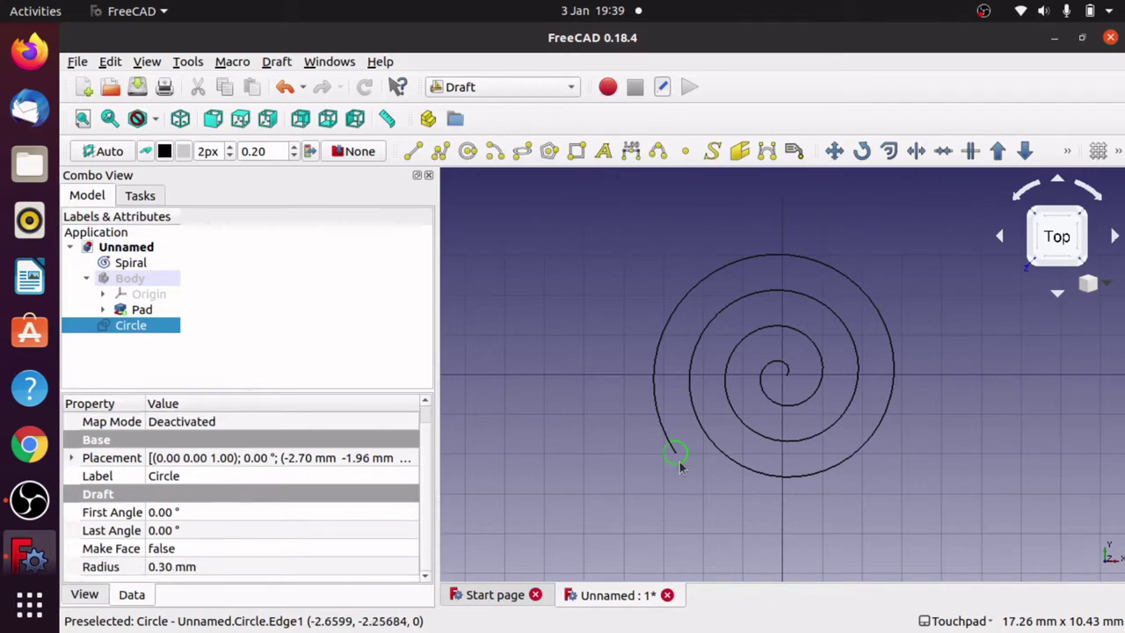
left_click(159, 567)
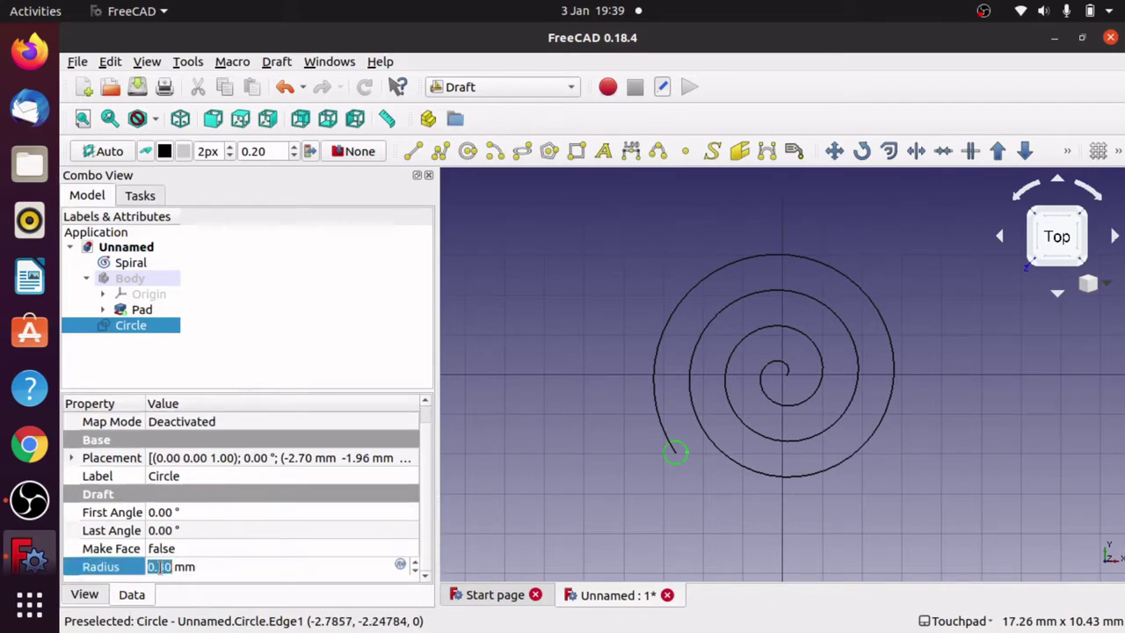
left_click(159, 567)
key("BackSpace")
type("1")
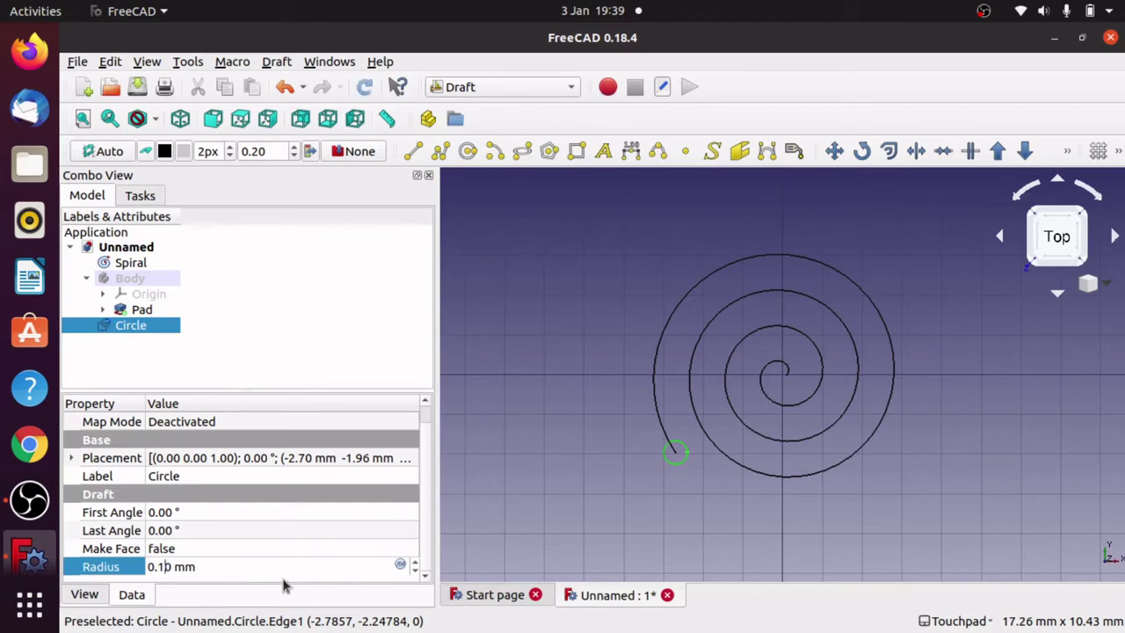
key("Return")
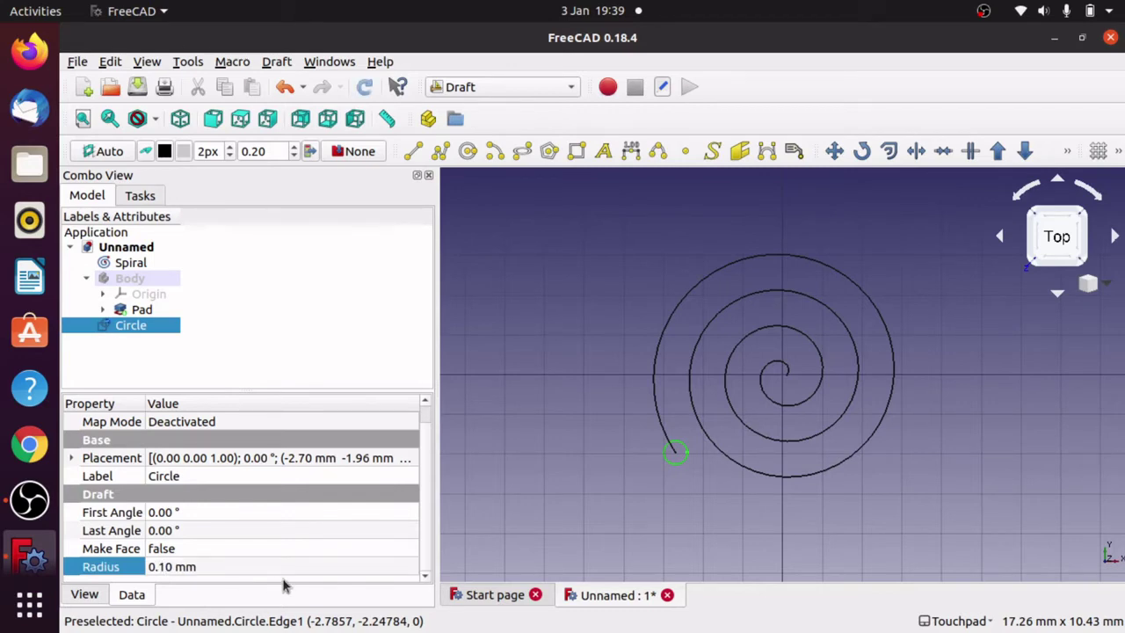
left_click(241, 552)
left_click(230, 566)
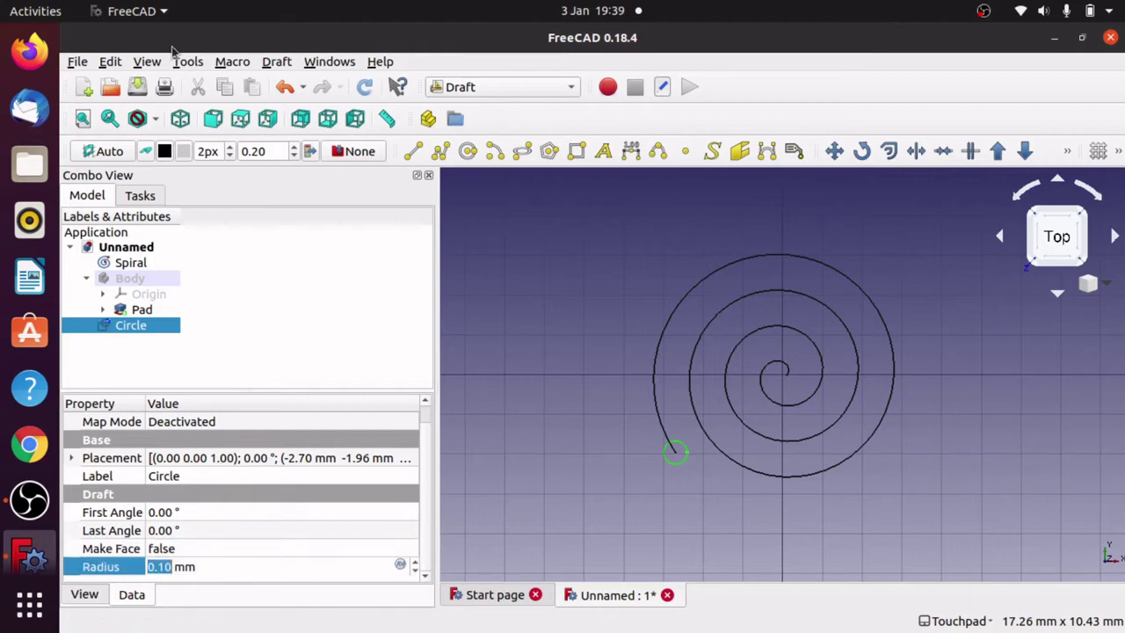
left_click(116, 63)
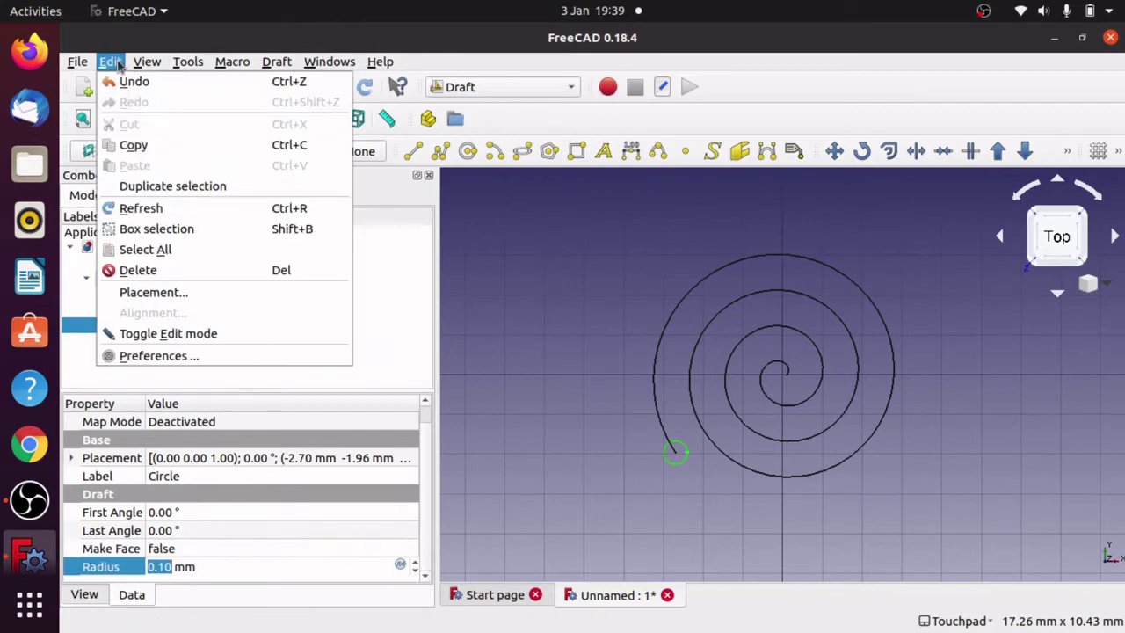
left_click(224, 208)
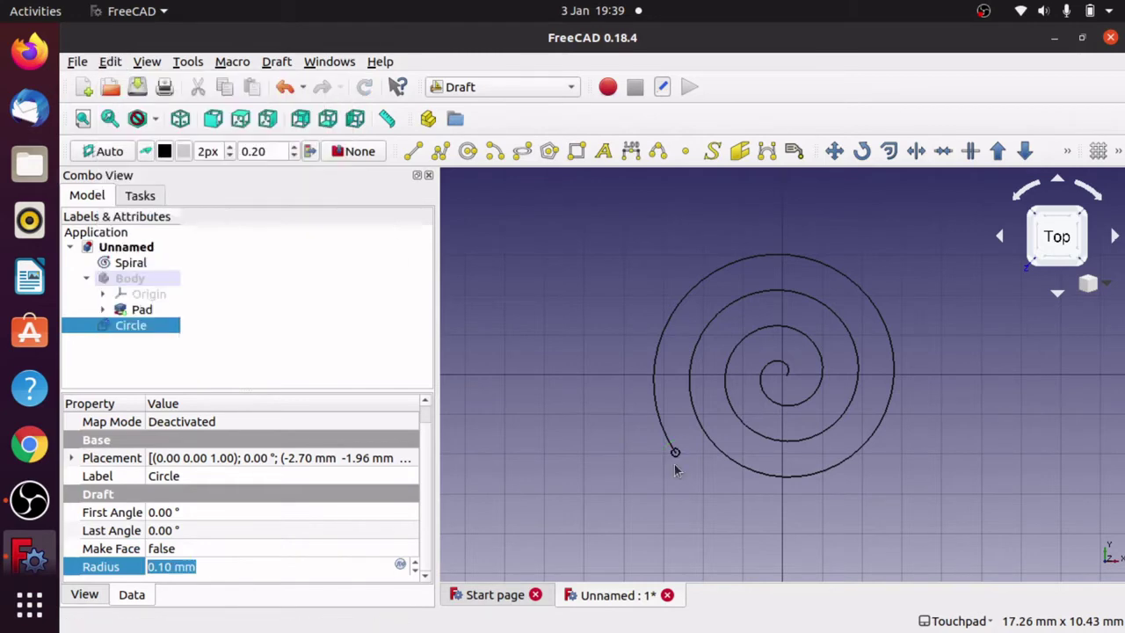
Set the radius of the circle at the spiral's outer end to 0.20 mm, refresh the document and clear the selection
left_click(165, 568)
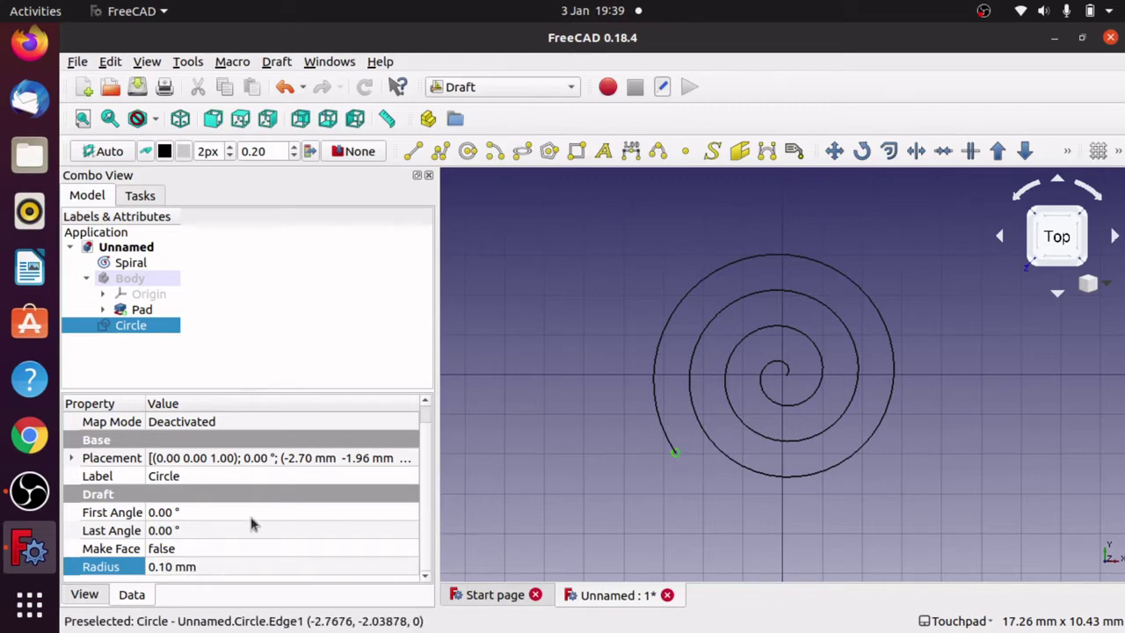
left_click(165, 569)
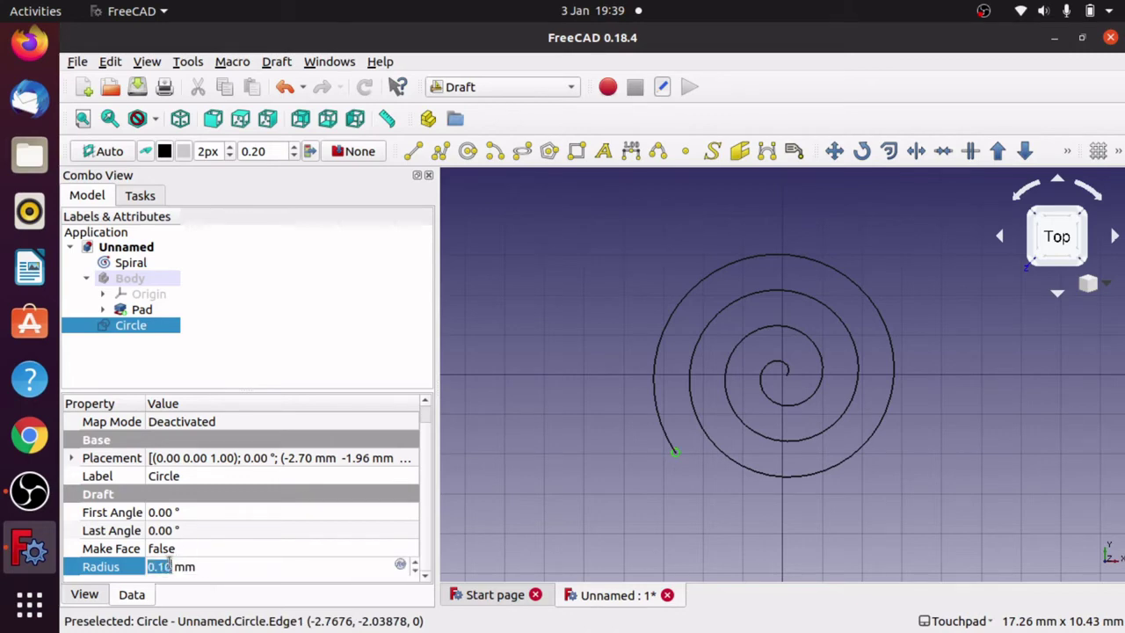
left_click(167, 566)
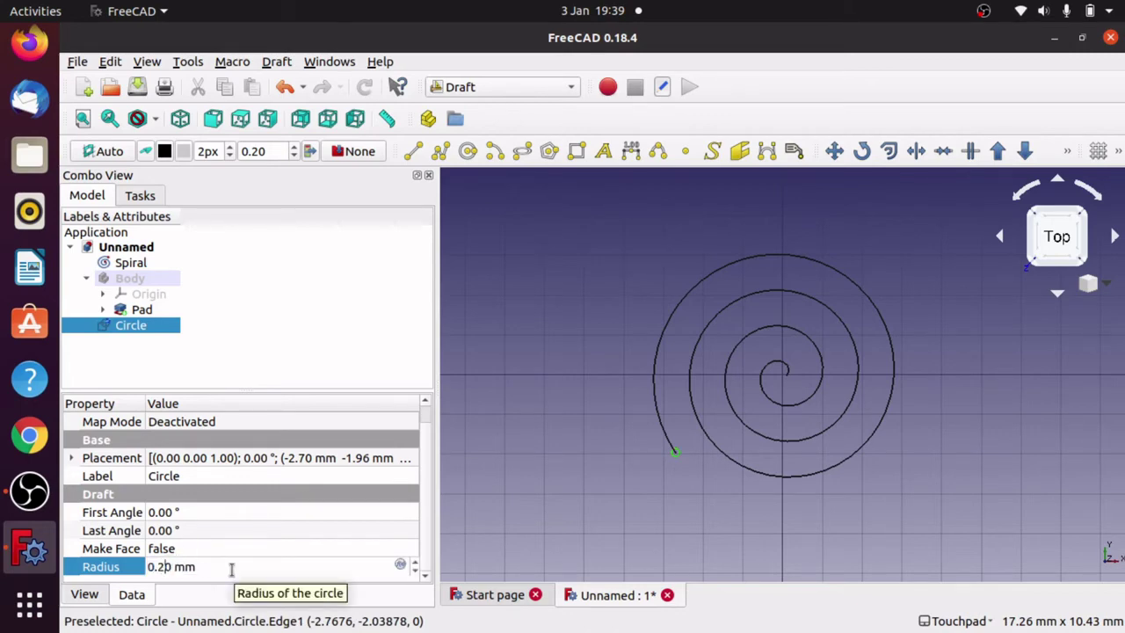
key("Return")
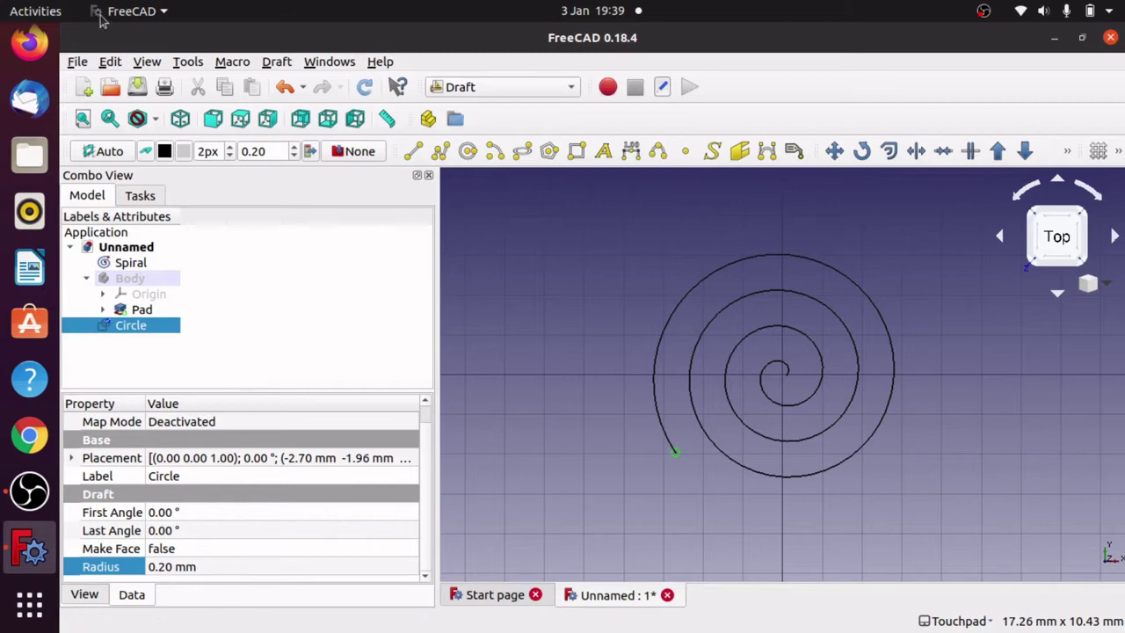
left_click(112, 62)
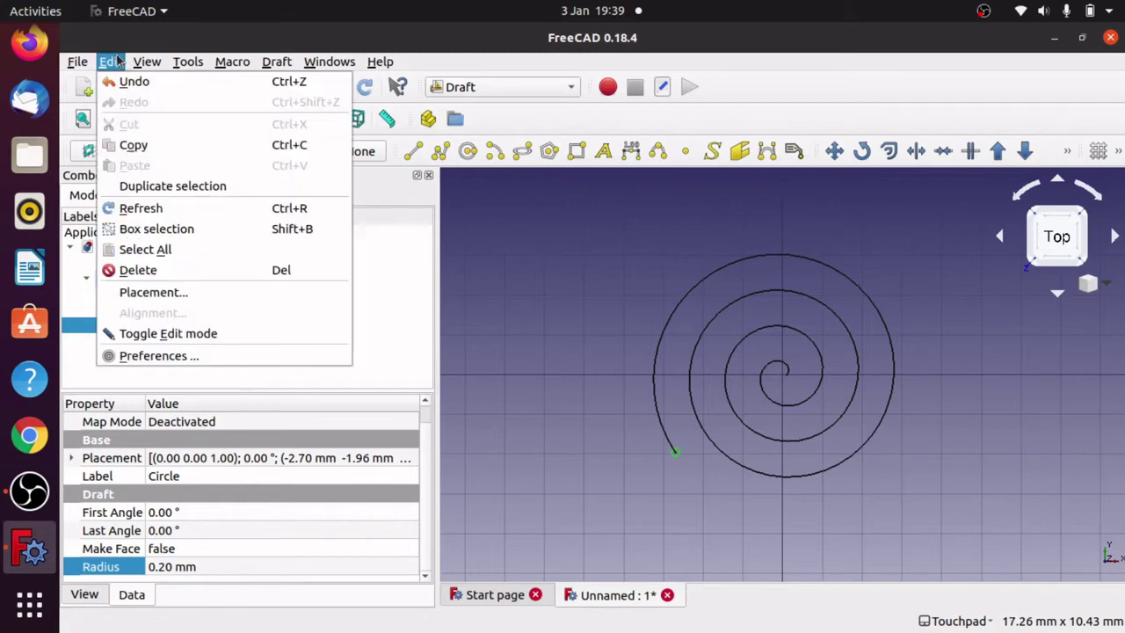
left_click(176, 211)
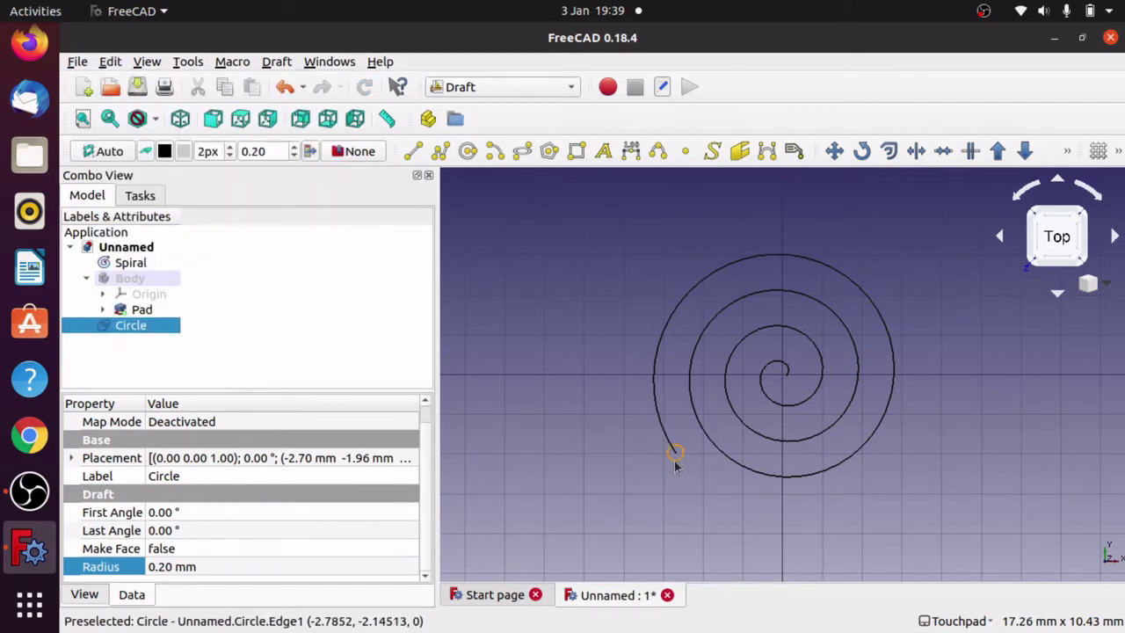
left_click(605, 425)
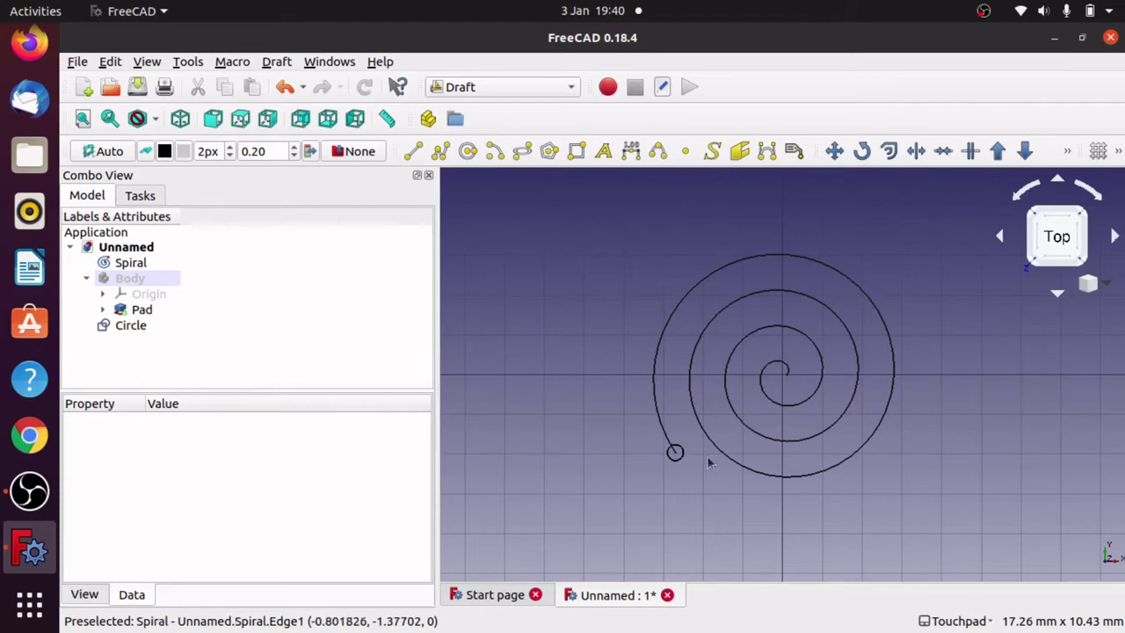
Create a PathArray of the small circle, using the spiral as its path
left_click(677, 467)
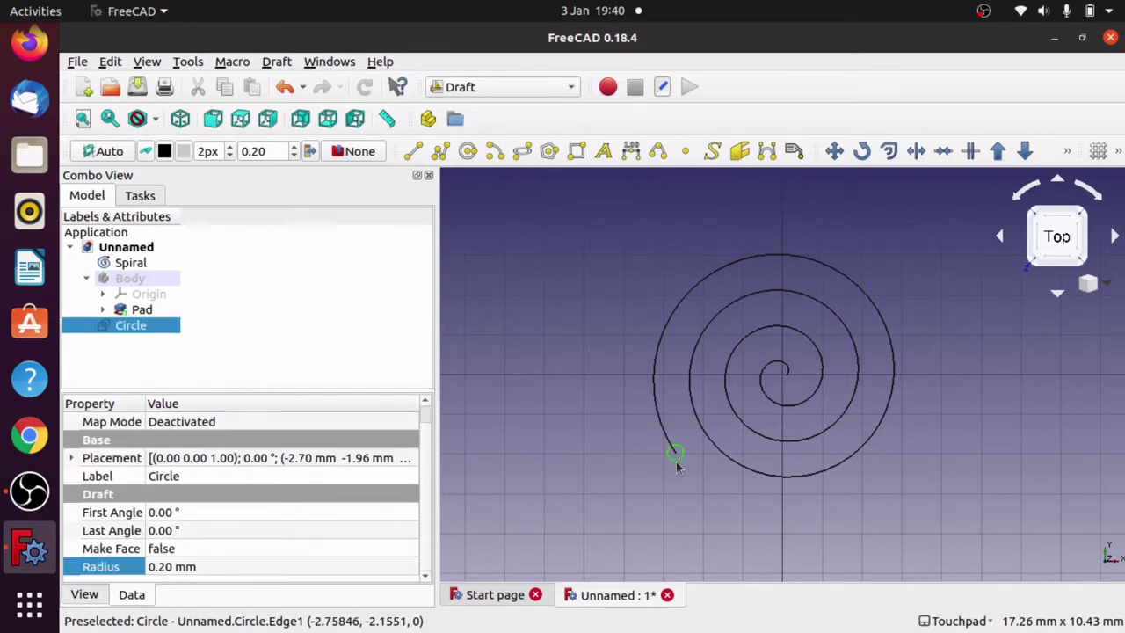
mouse_move(666, 460)
middle_mouse_down()
mouse_move(627, 390)
mouse_move(655, 456)
middle_mouse_up()
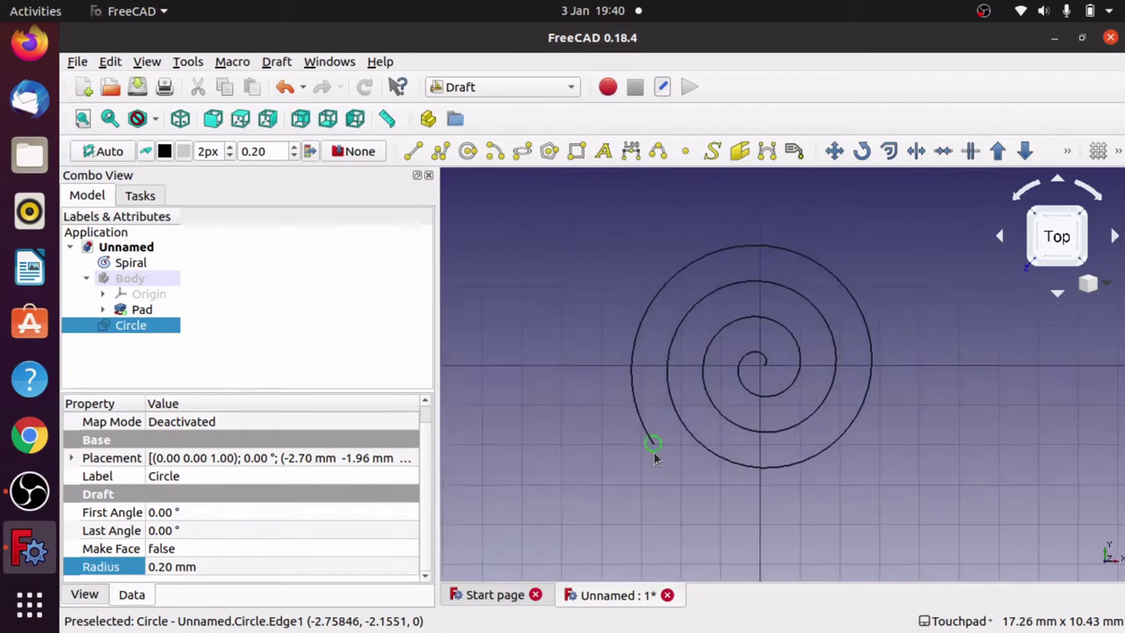
left_click(629, 372, "ctrl")
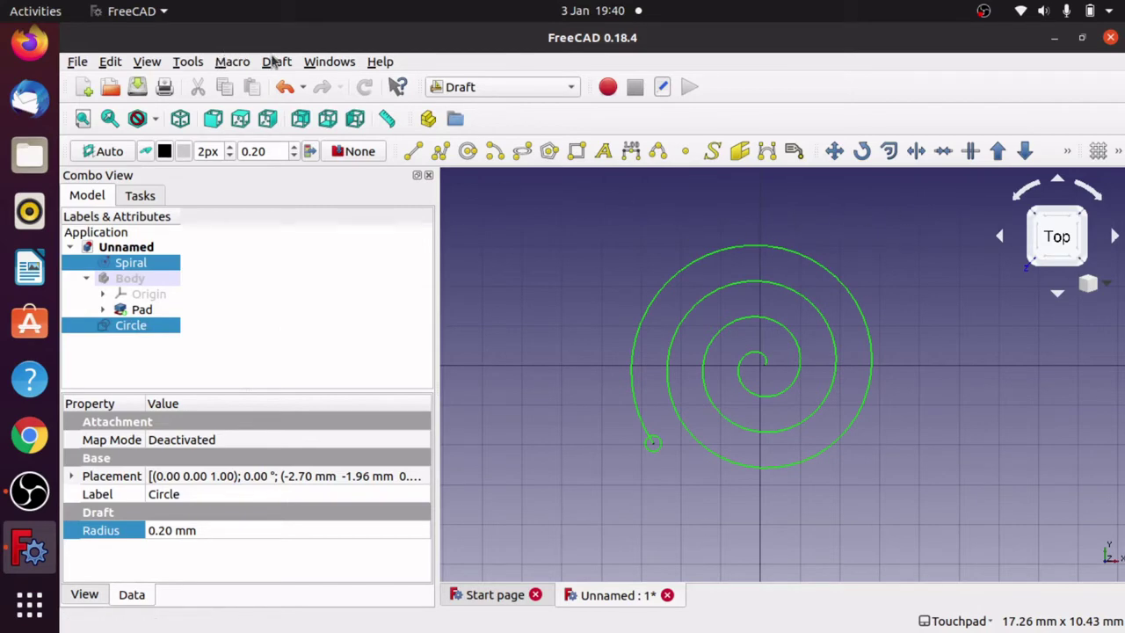
left_click(274, 61)
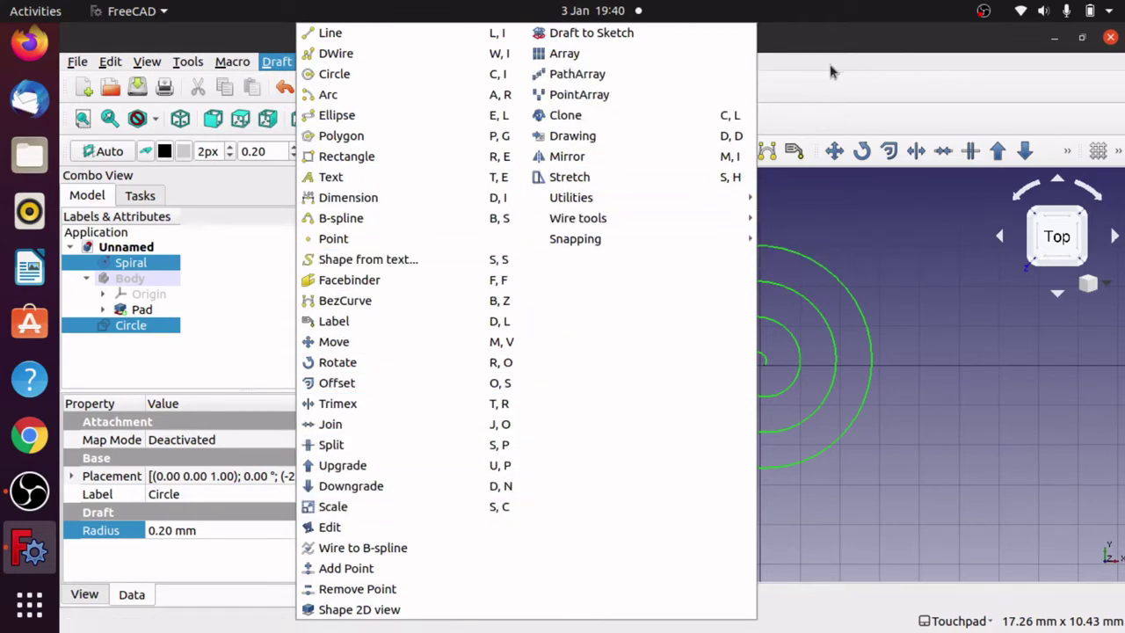
left_click(861, 75)
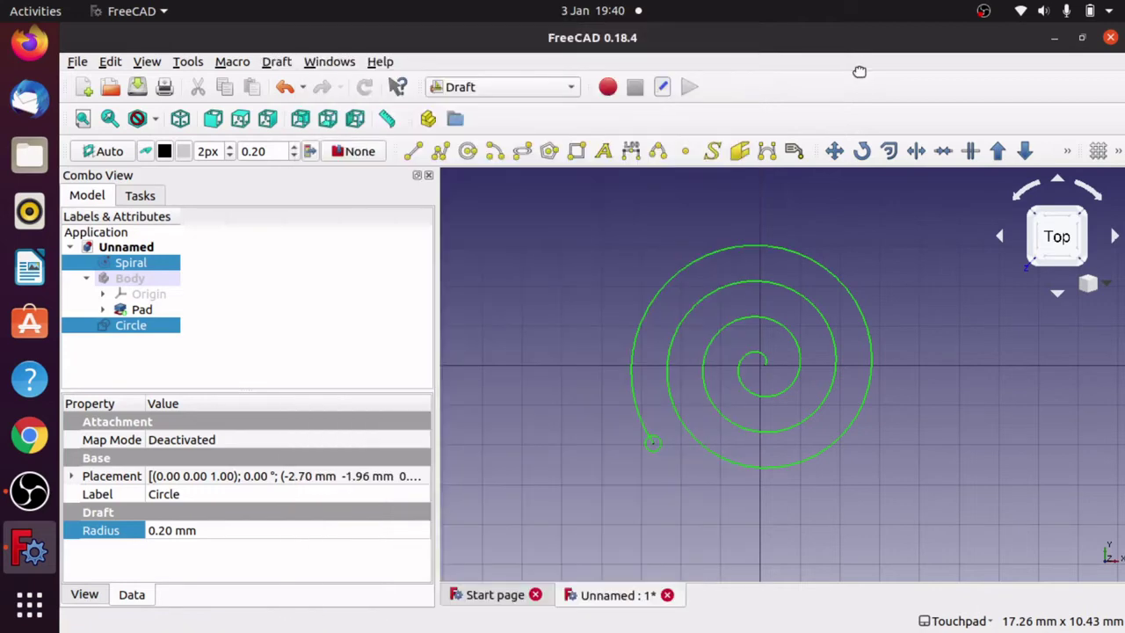
left_click(1066, 152)
left_click(1067, 152)
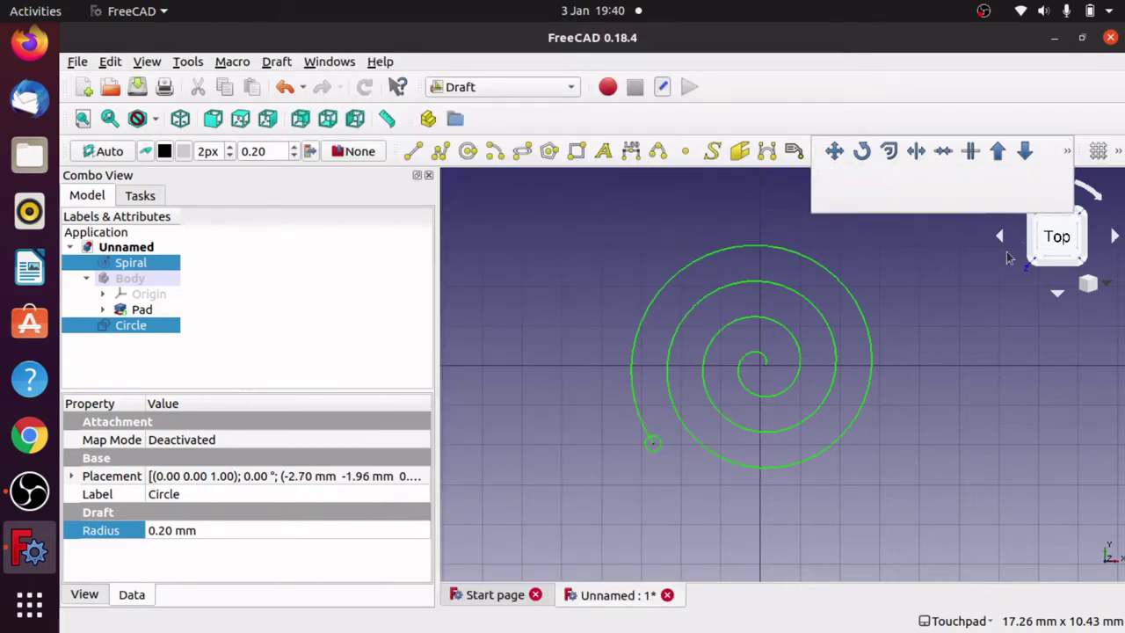
left_click(1066, 152)
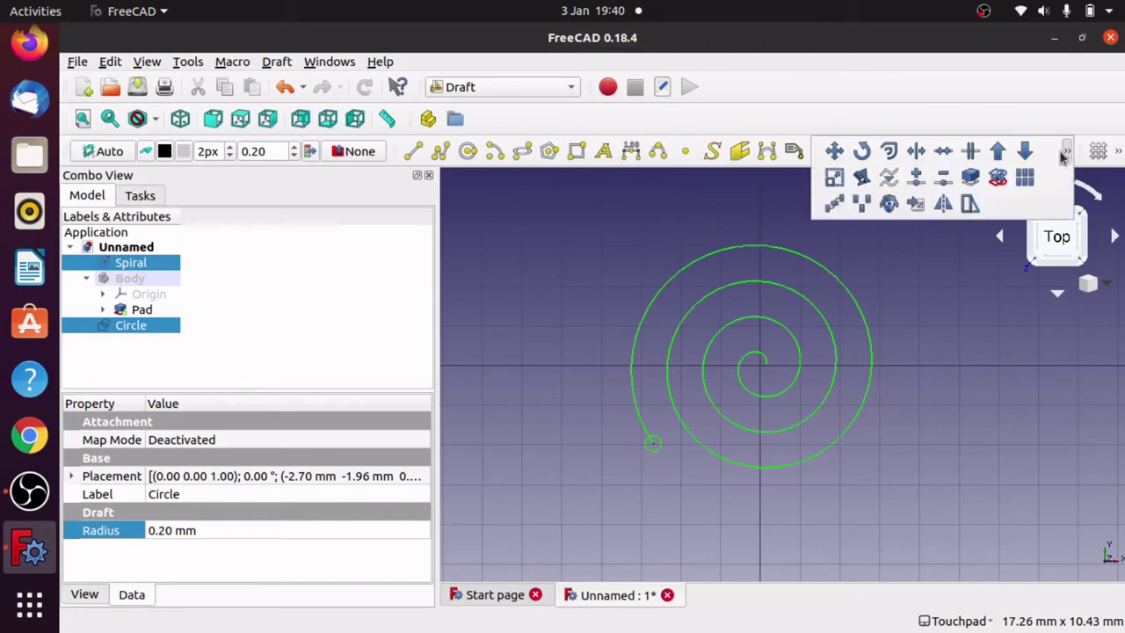
left_click(835, 205)
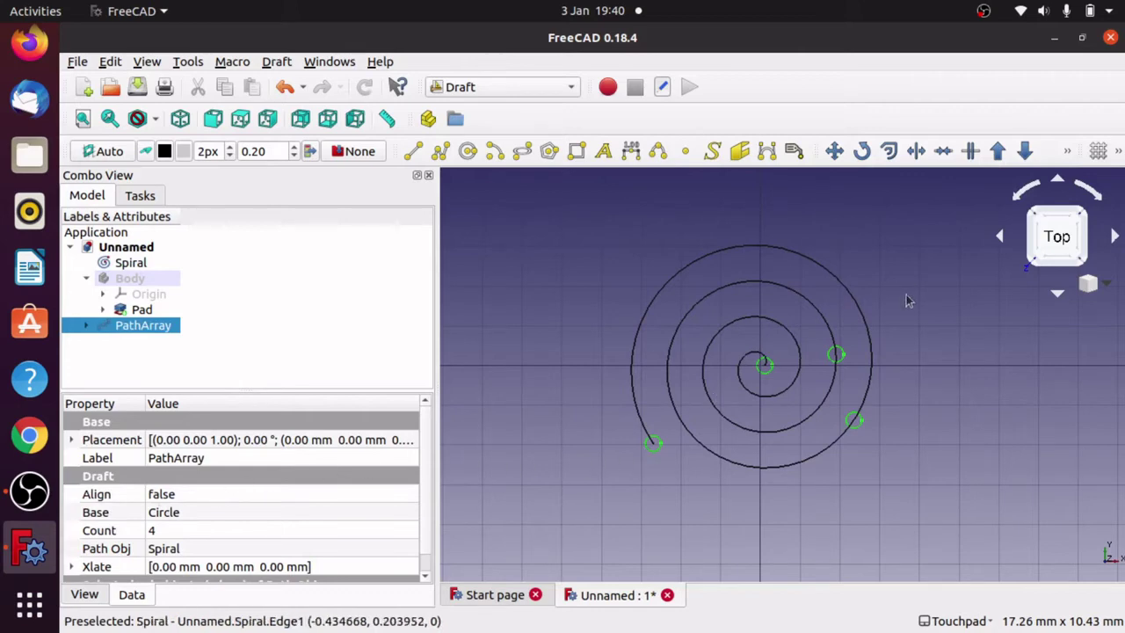
Set the path array's count to 30 and refresh the document
left_click(175, 531)
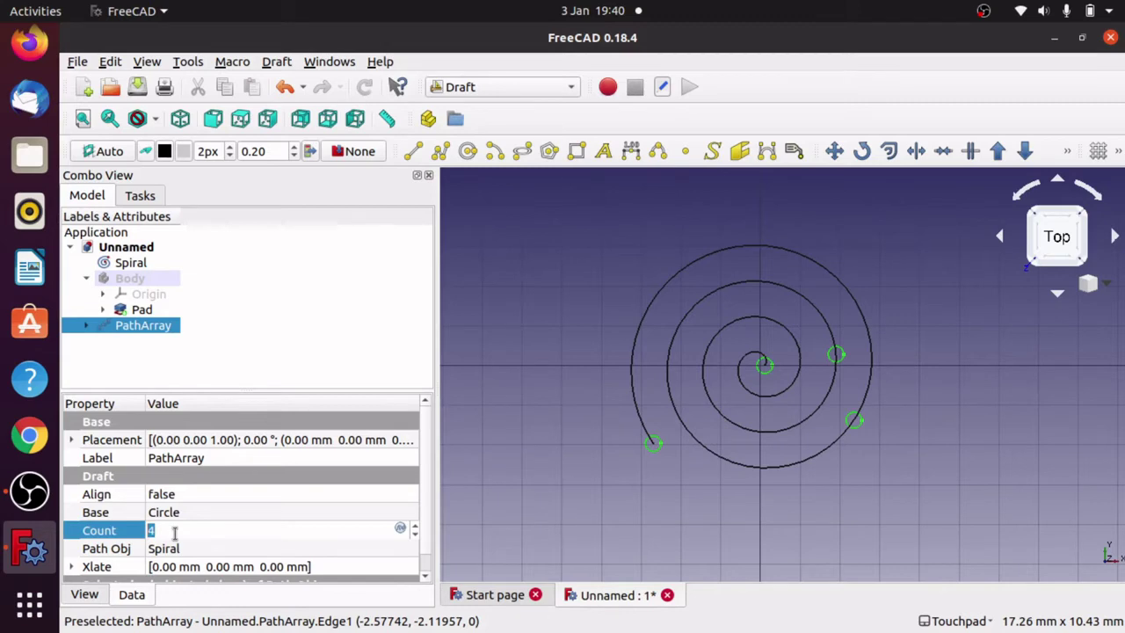
type("30")
left_click(197, 513)
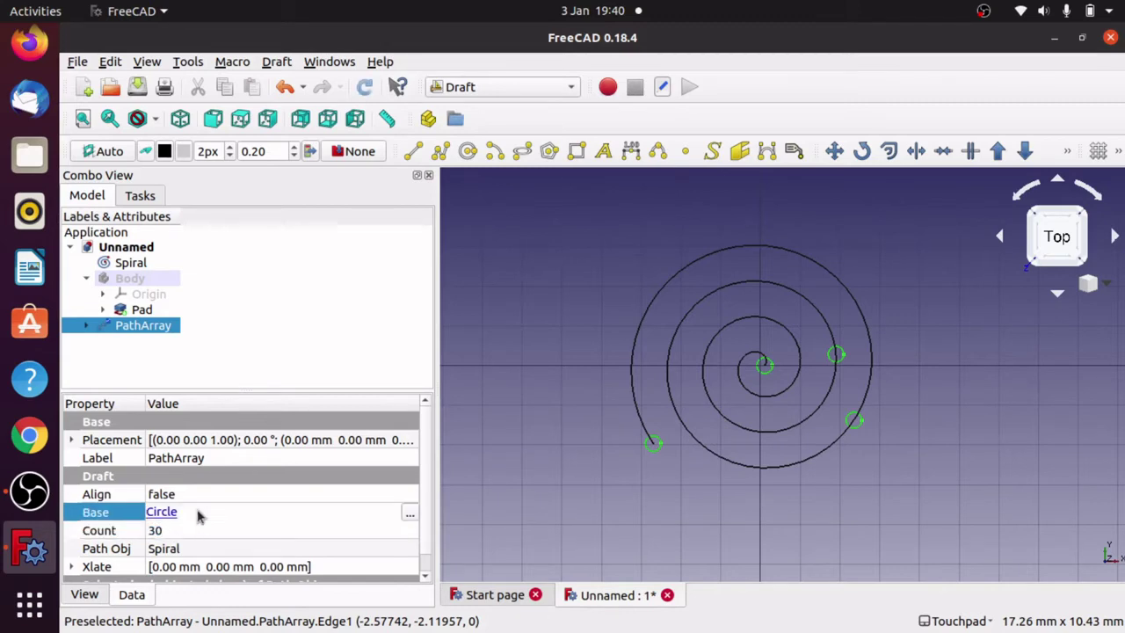
left_click(113, 66)
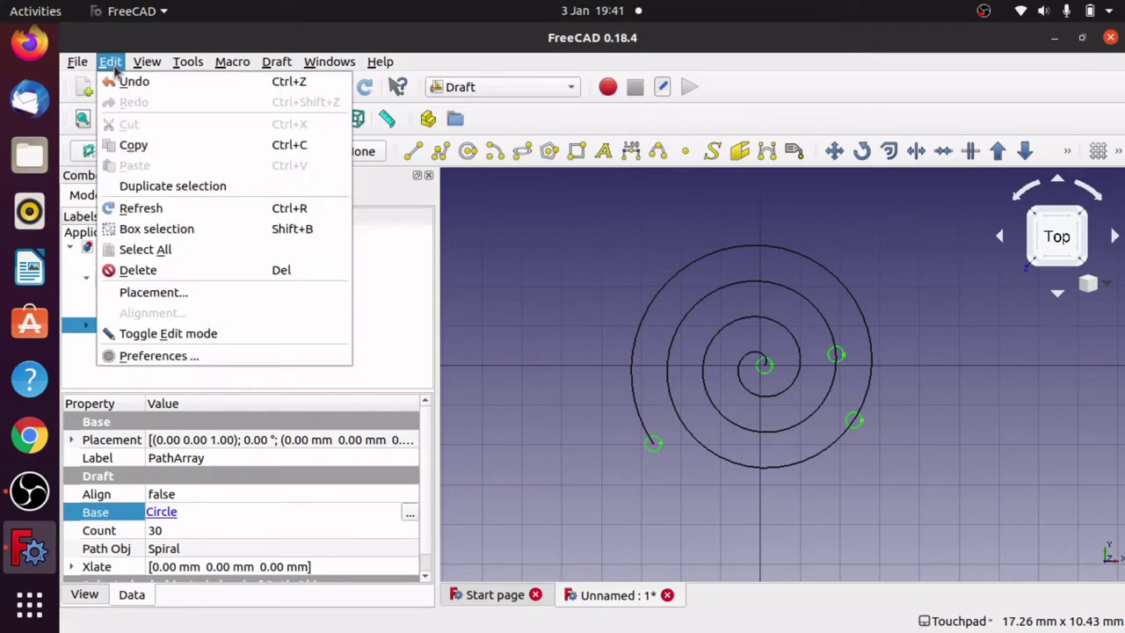
left_click(185, 217)
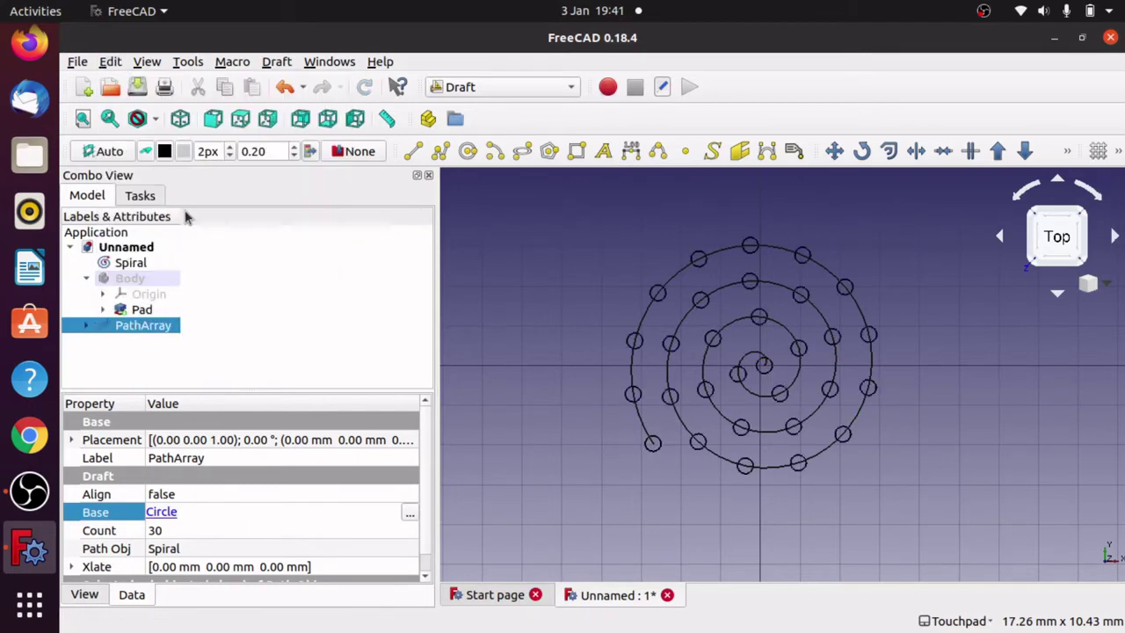
Set the path array's count to 20
left_click(189, 533)
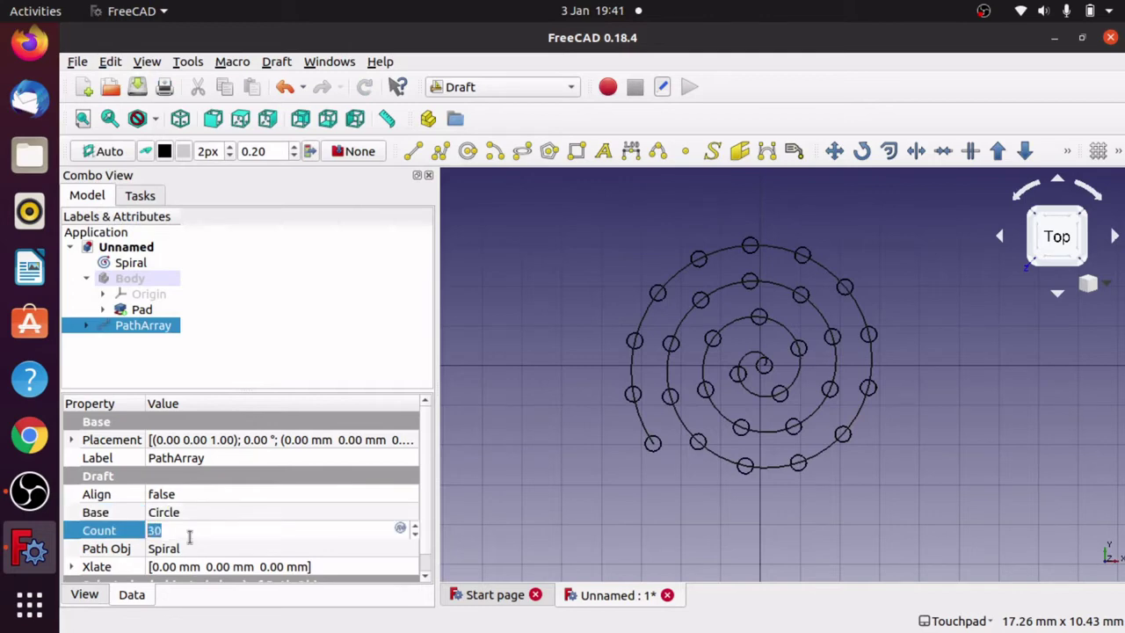
type("20")
left_click(199, 551)
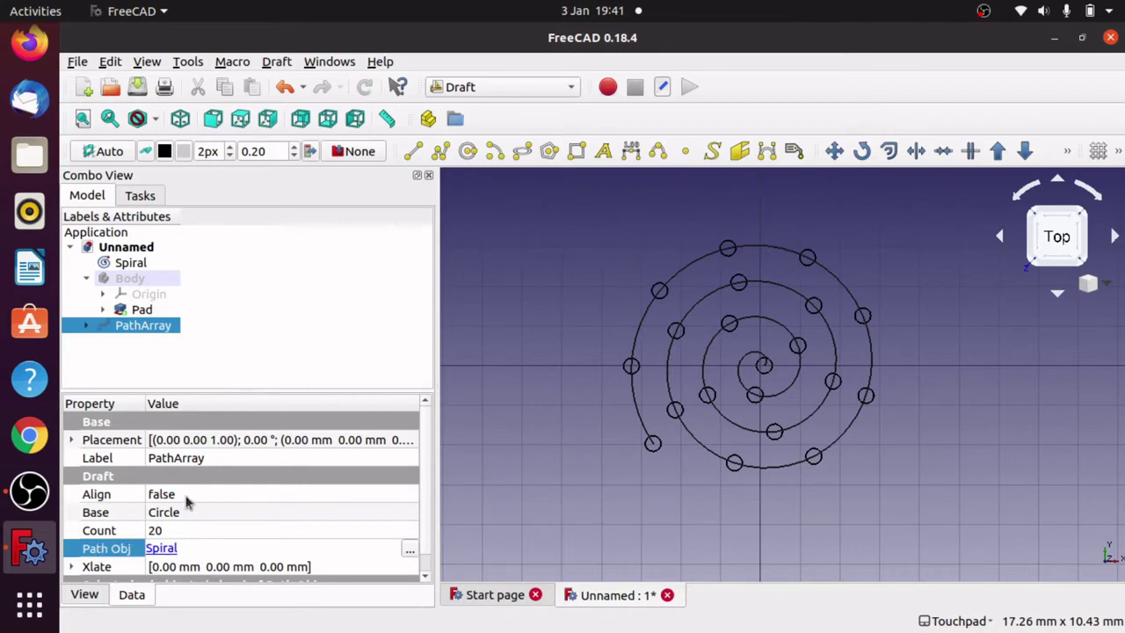
Set the path array's count to 35 and clear the selection
left_click(180, 530)
type("35")
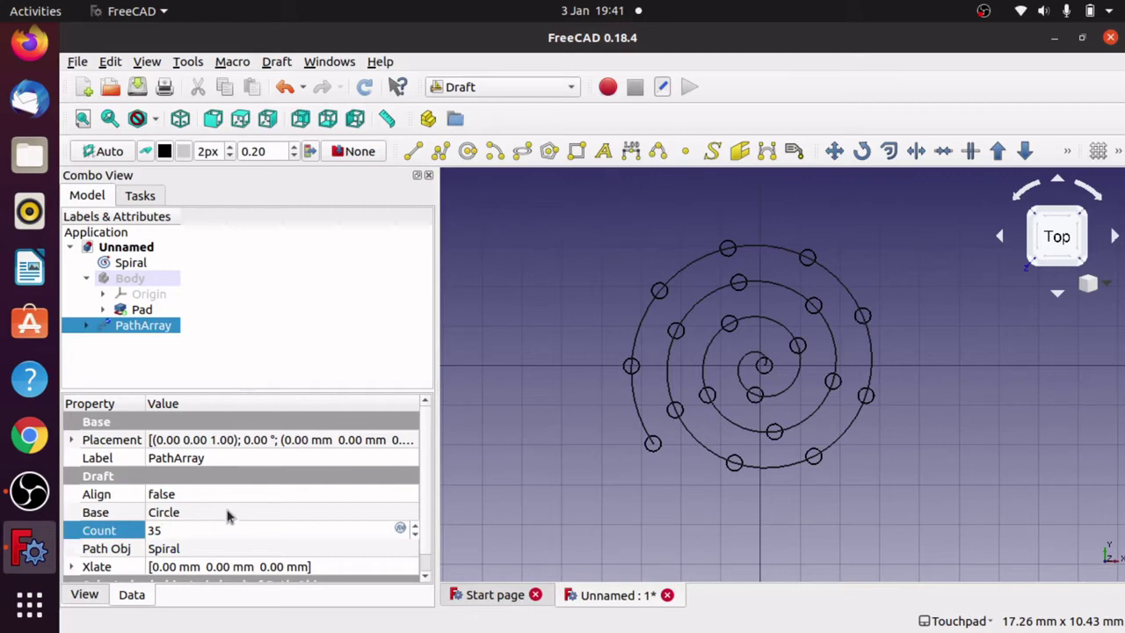
left_click(234, 517)
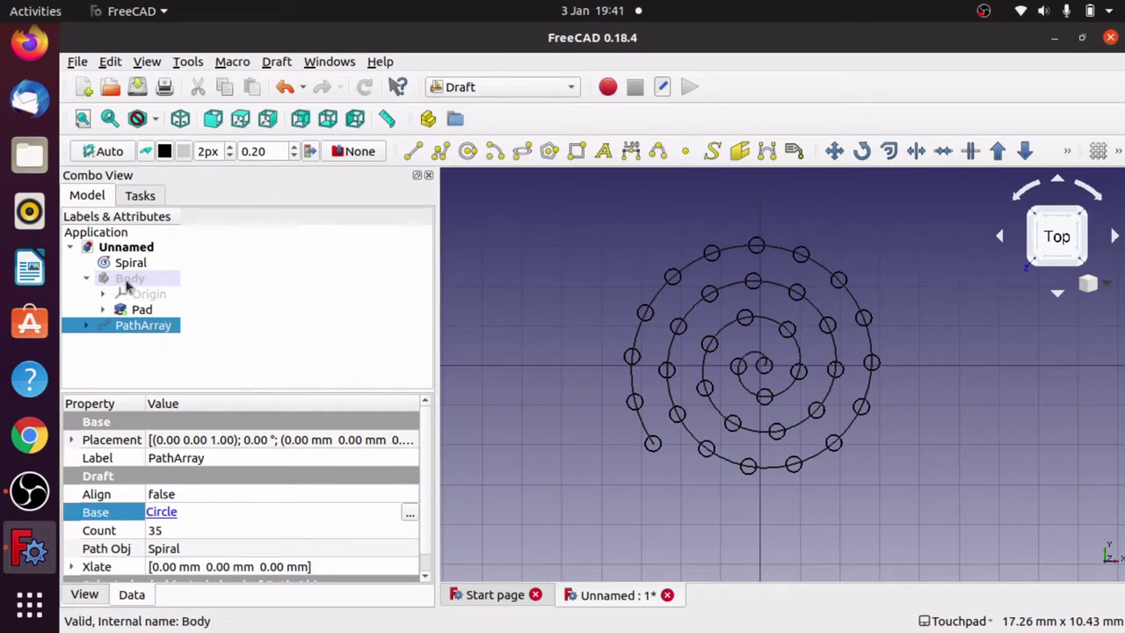
left_click(244, 357)
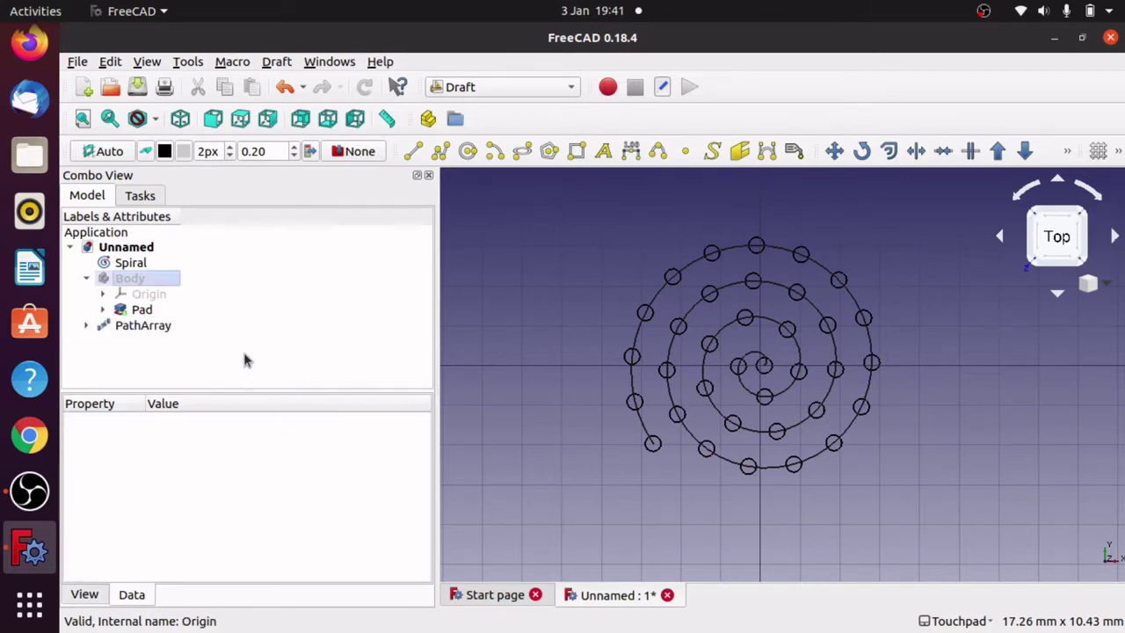
Convert the PathArray of circles into a sketch with Draft to Sketch and select the new sketch
left_click(149, 327)
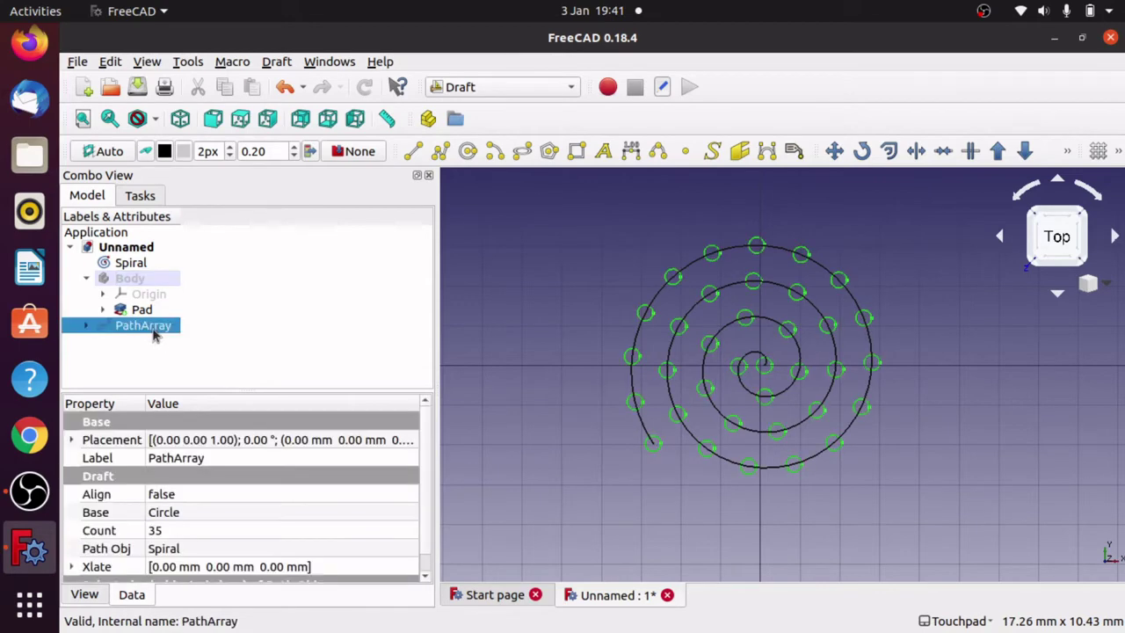
left_click(264, 341)
left_click(150, 329)
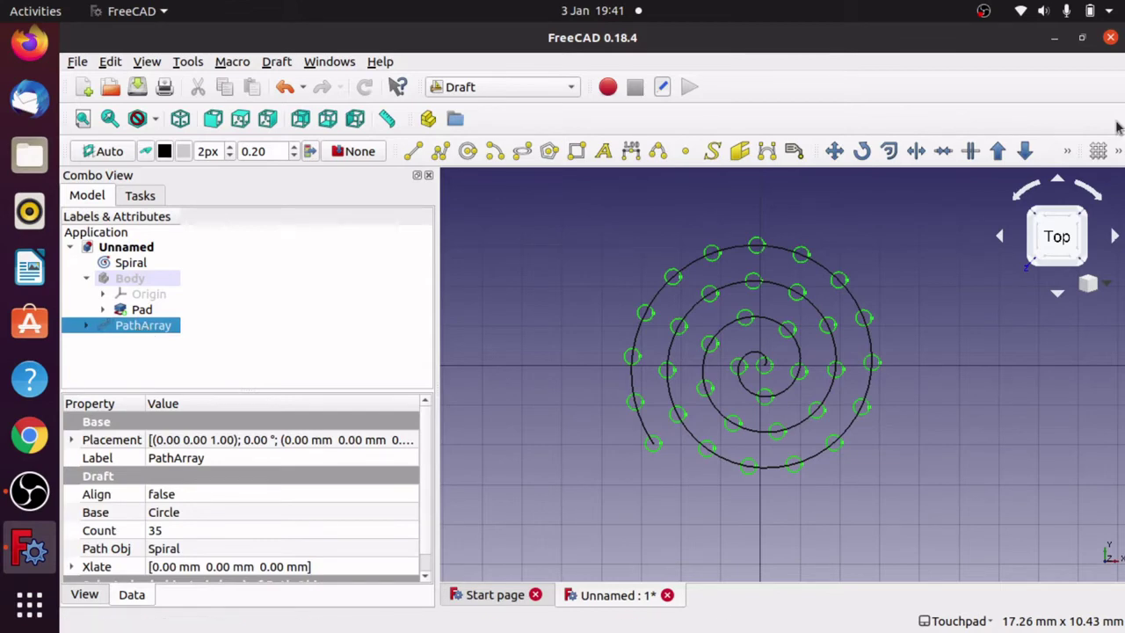
left_click(1067, 152)
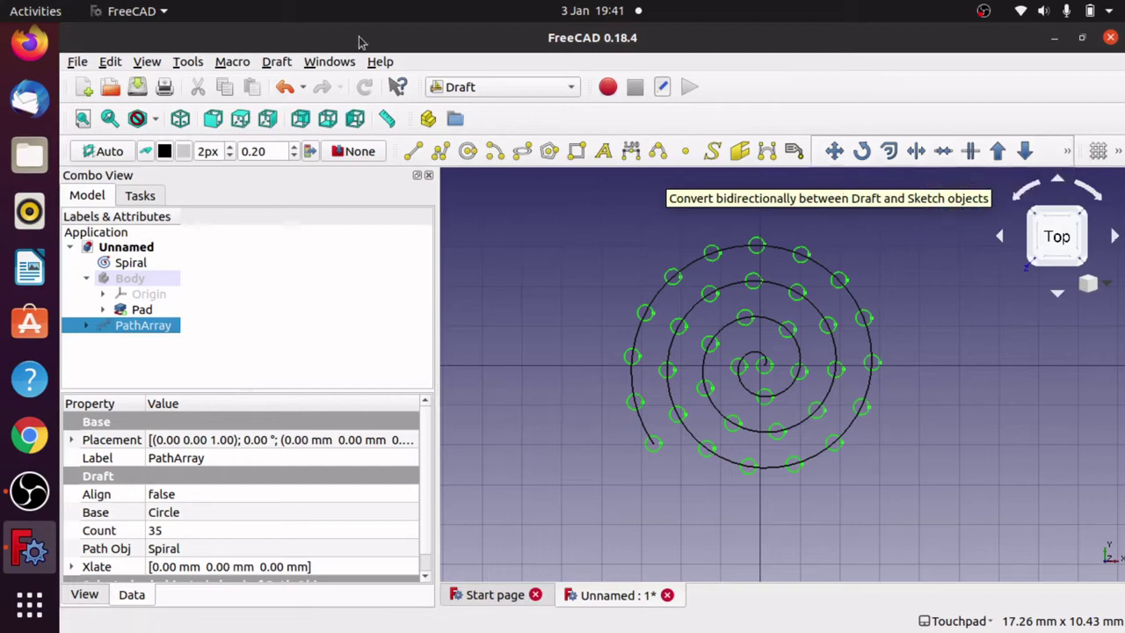
left_click(284, 65)
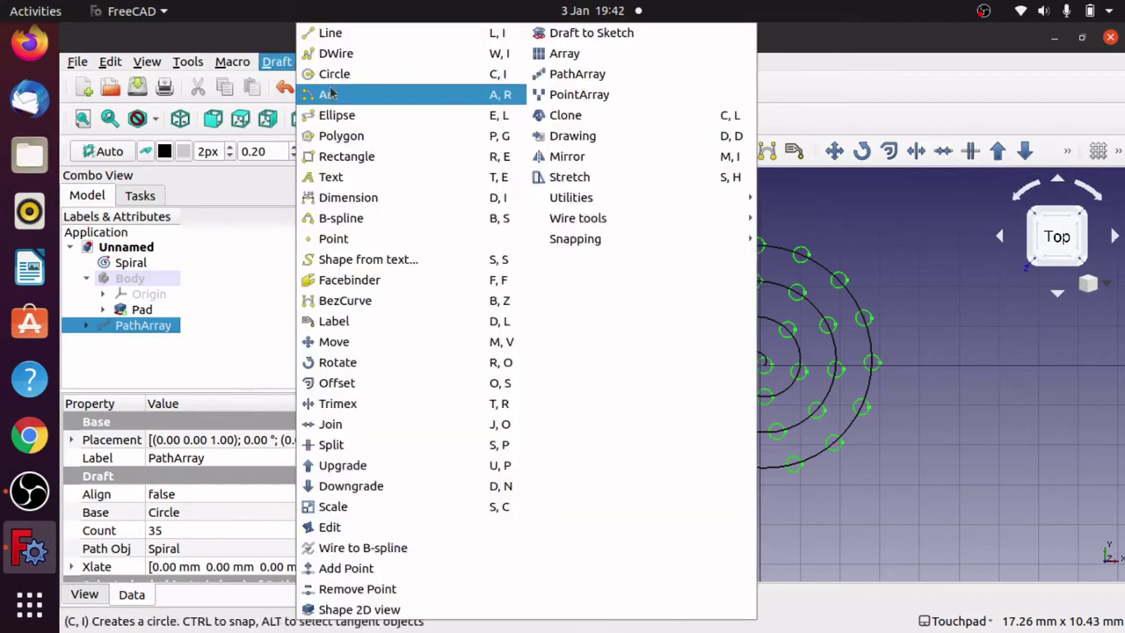
left_click(669, 40)
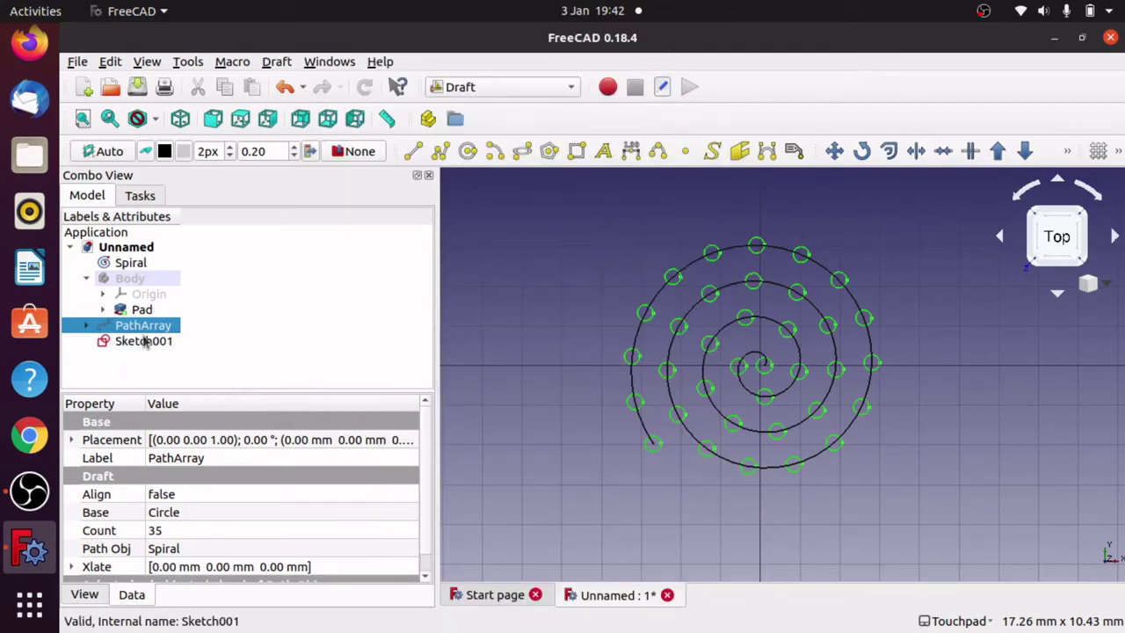
left_click(155, 341)
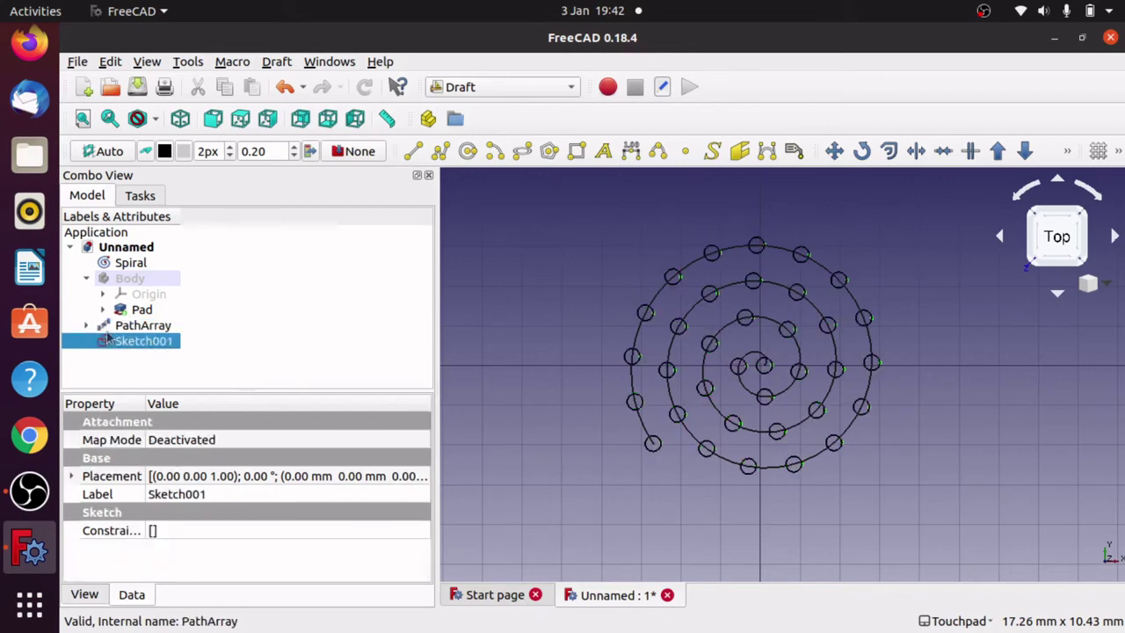
Hide the PathArray from the 3D view
left_click(140, 327)
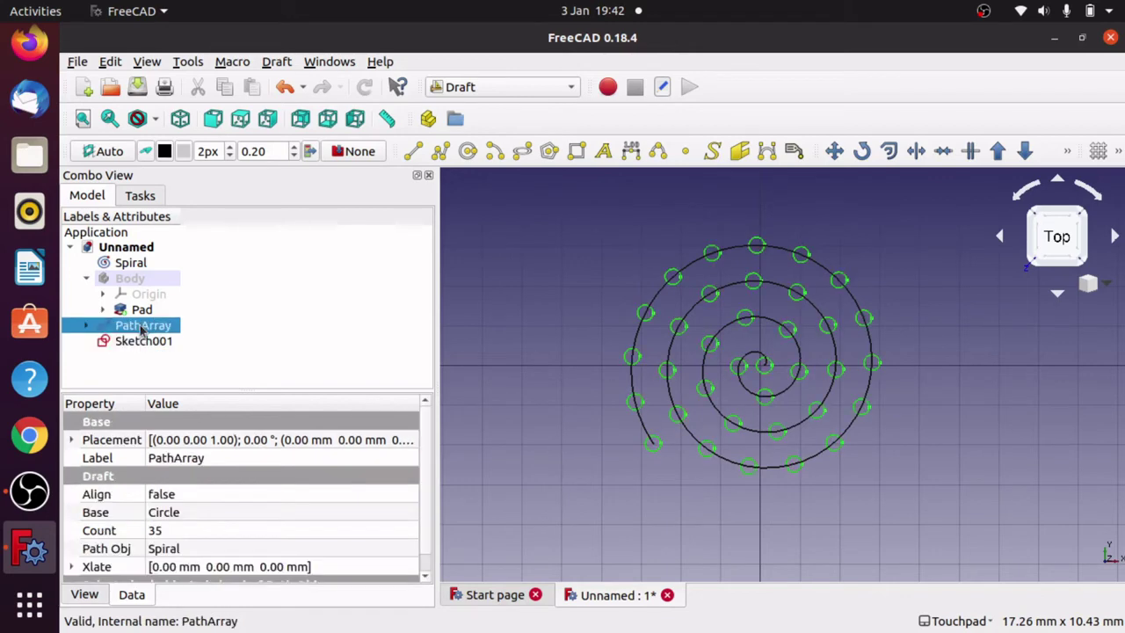
right_click(141, 328)
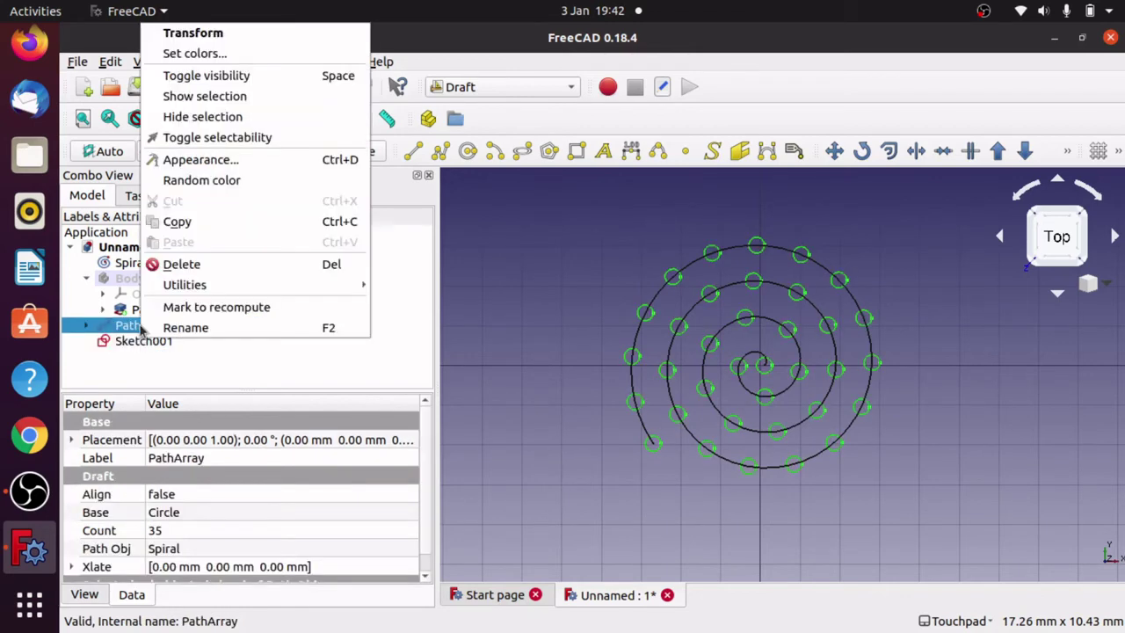
left_click(296, 77)
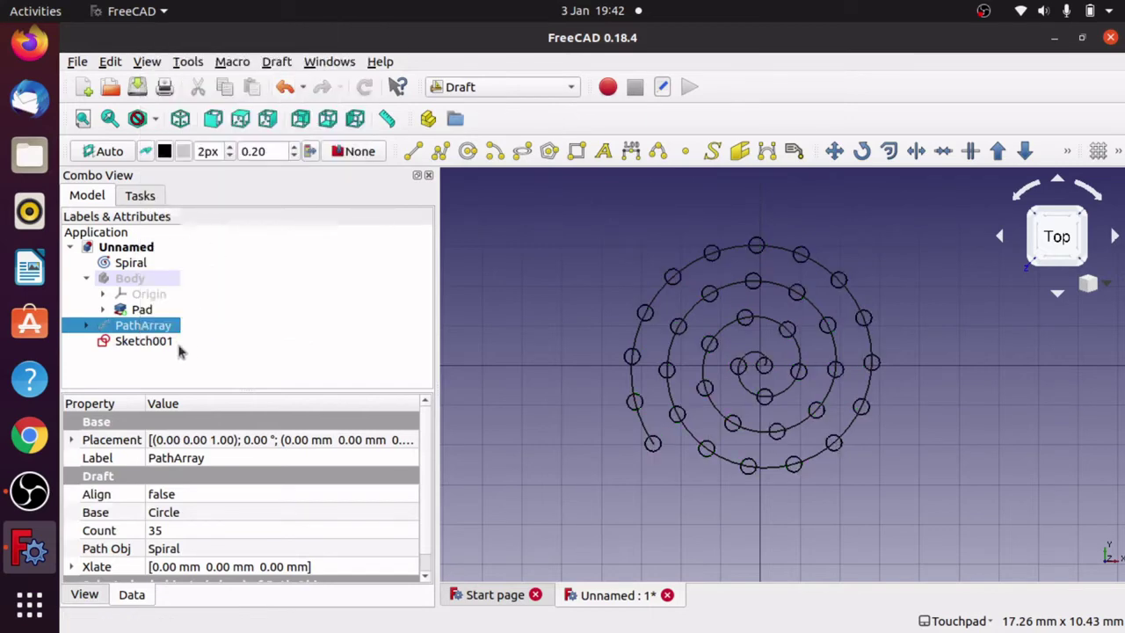
Hide the spiral and select the converted sketch to highlight its circles
left_click(132, 263)
right_click(134, 264)
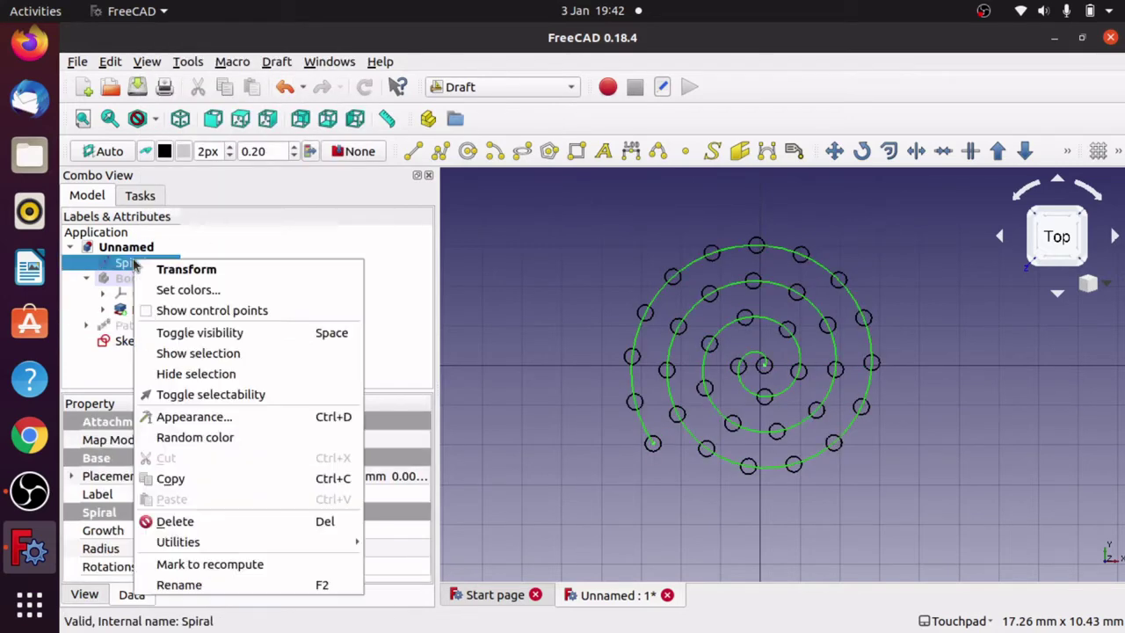
left_click(270, 336)
left_click(158, 345)
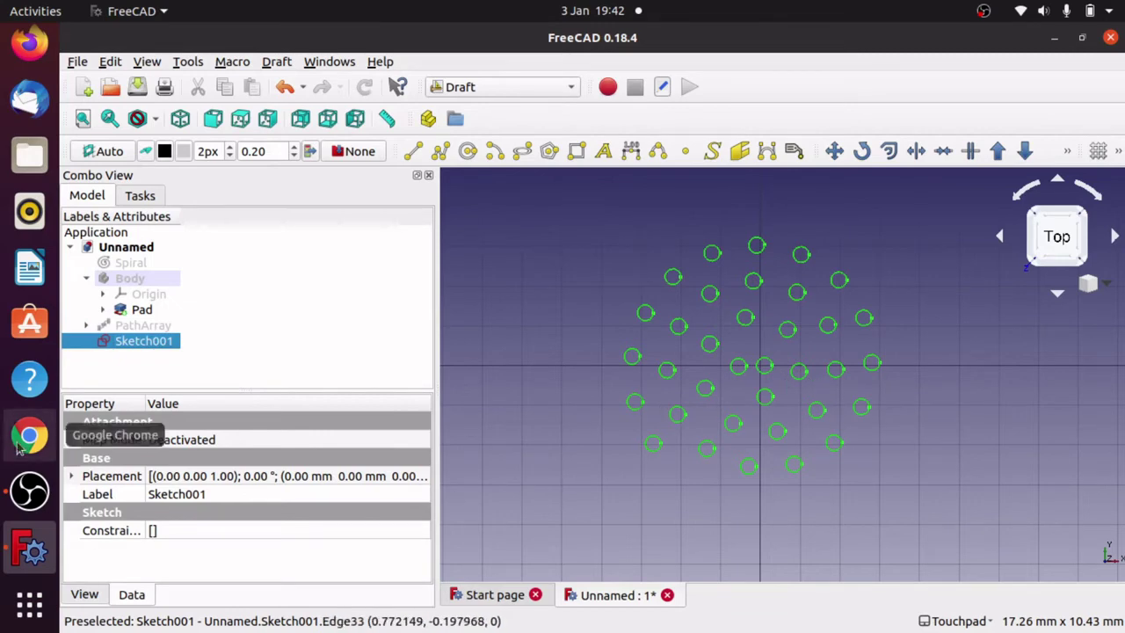
Delete the converted sketch Sketch001 and make the PathArray visible again
left_click(143, 327)
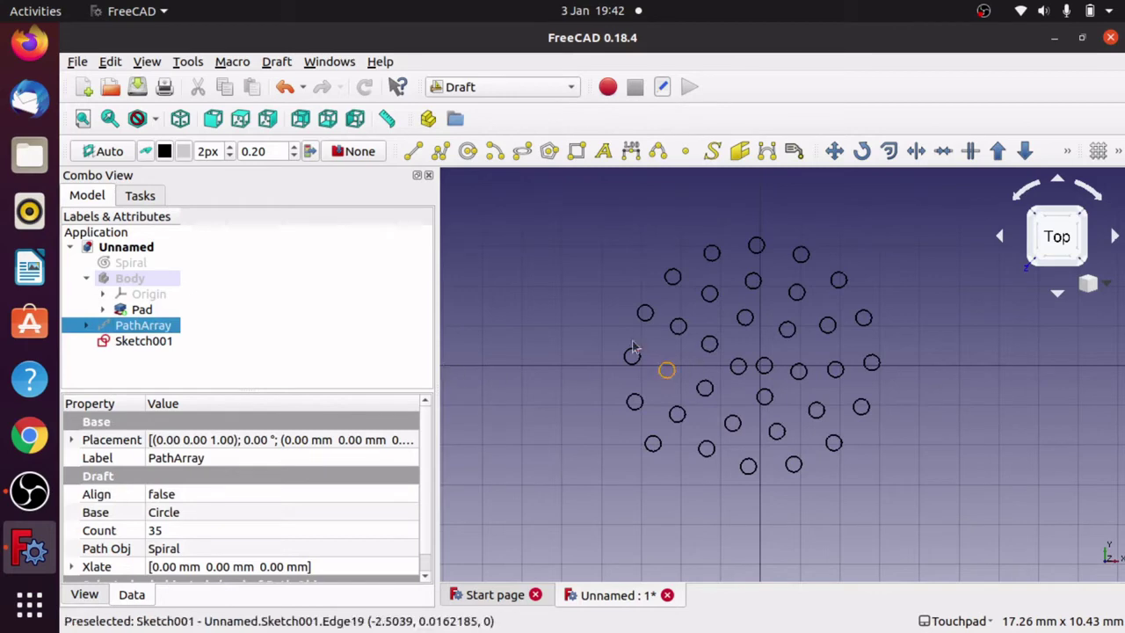
left_click(131, 342)
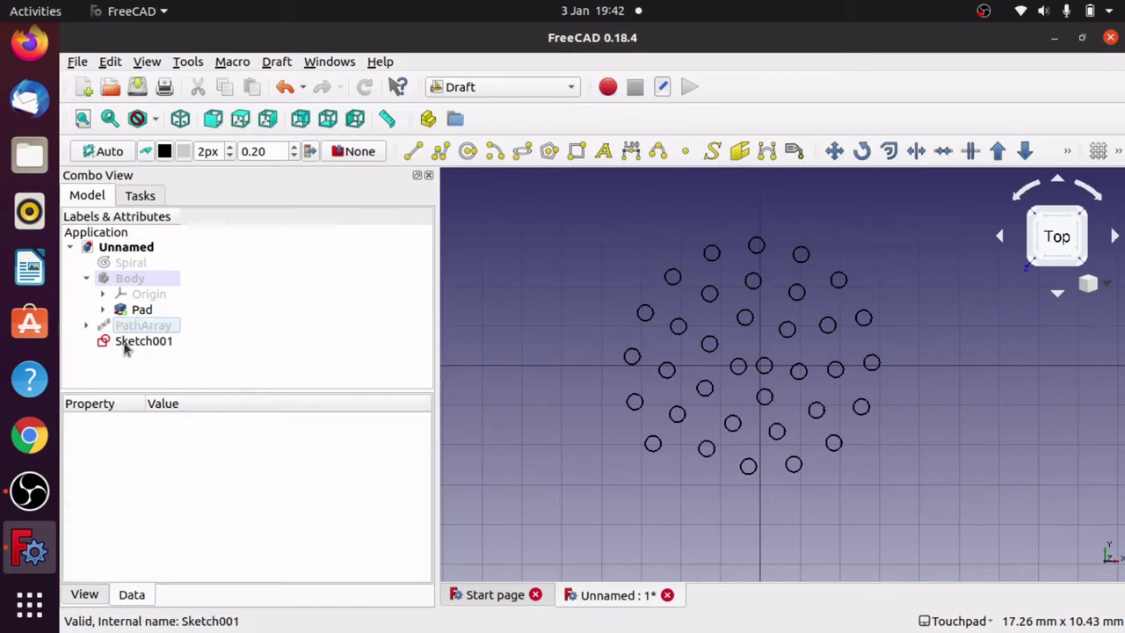
key("Delete")
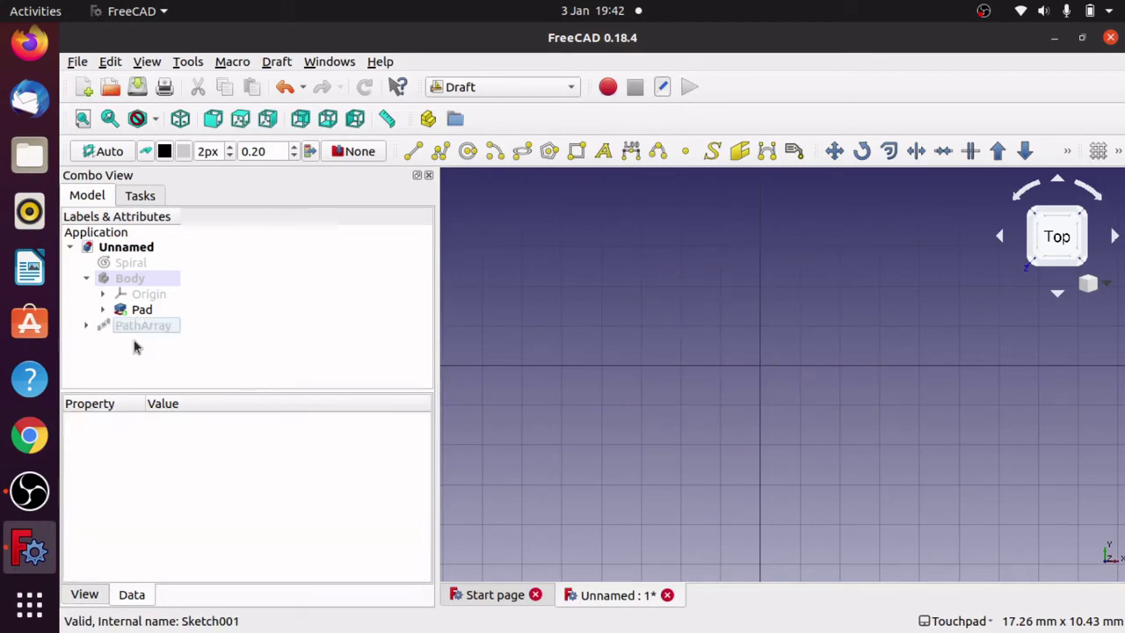
left_click(146, 325)
right_click(146, 326)
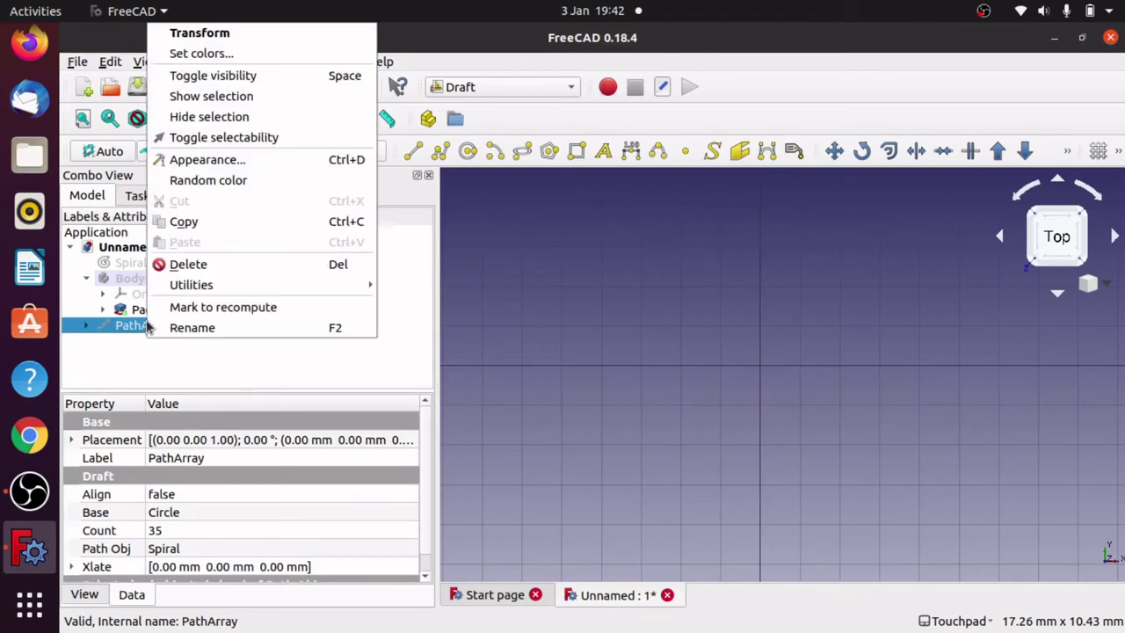
left_click(304, 78)
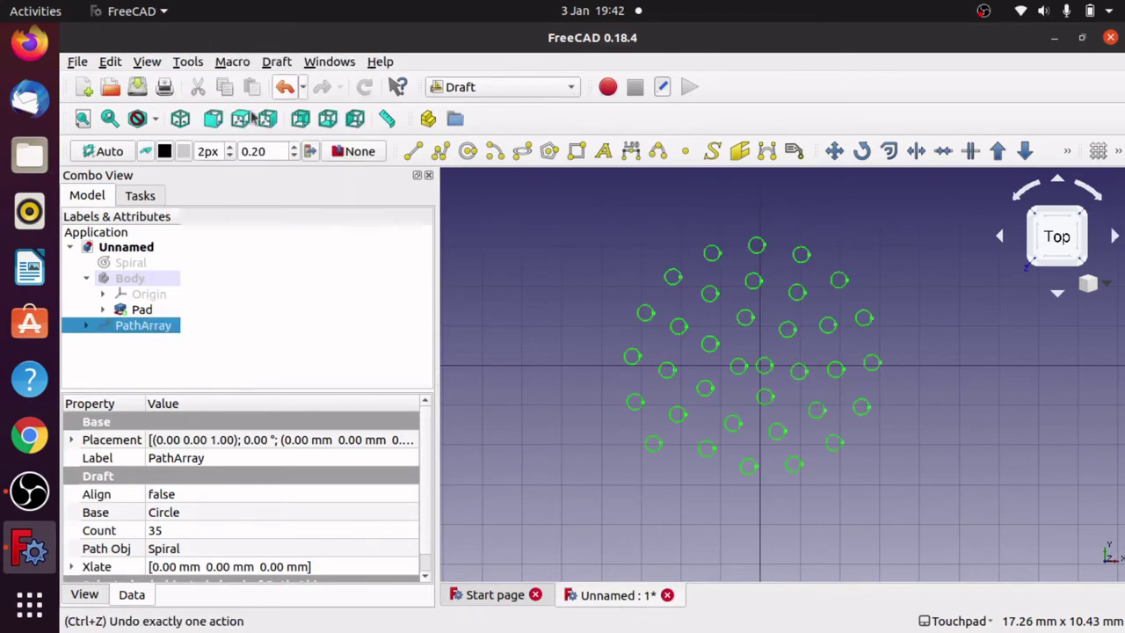
Expand the PathArray to inspect its base circle, and set the array's count to 40
left_click(85, 325)
left_click(146, 342)
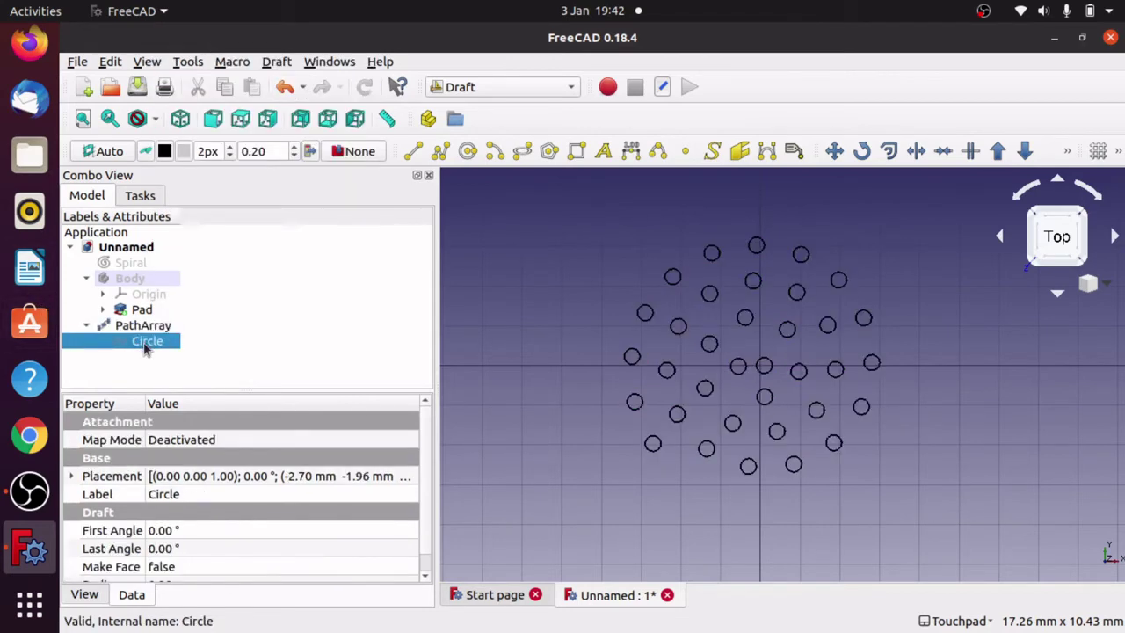
left_click(145, 326)
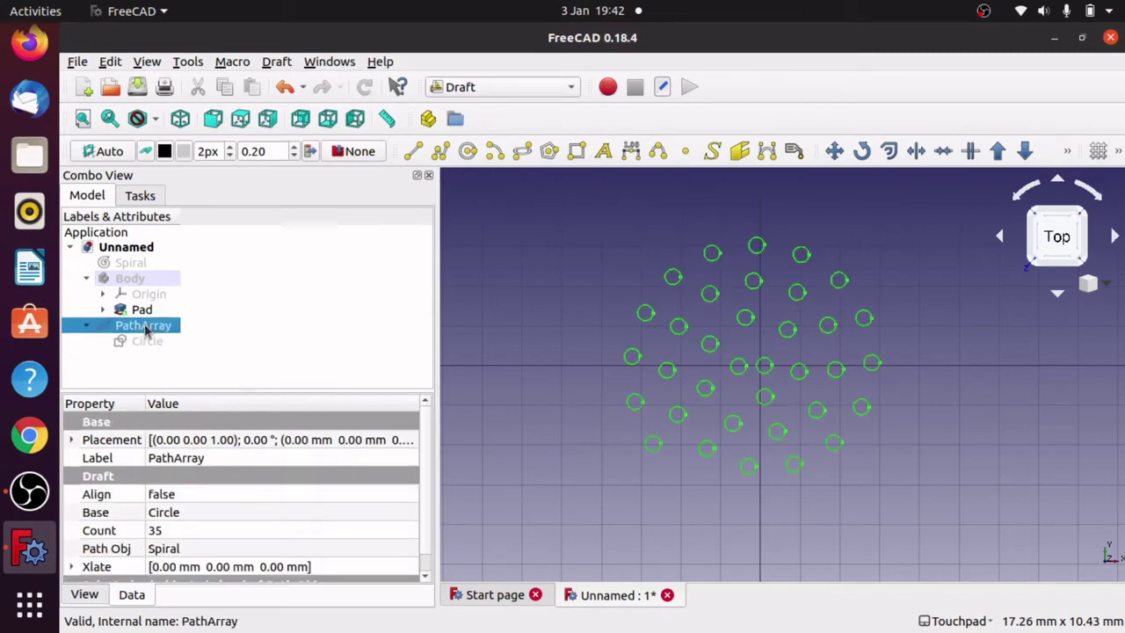
left_click(184, 530)
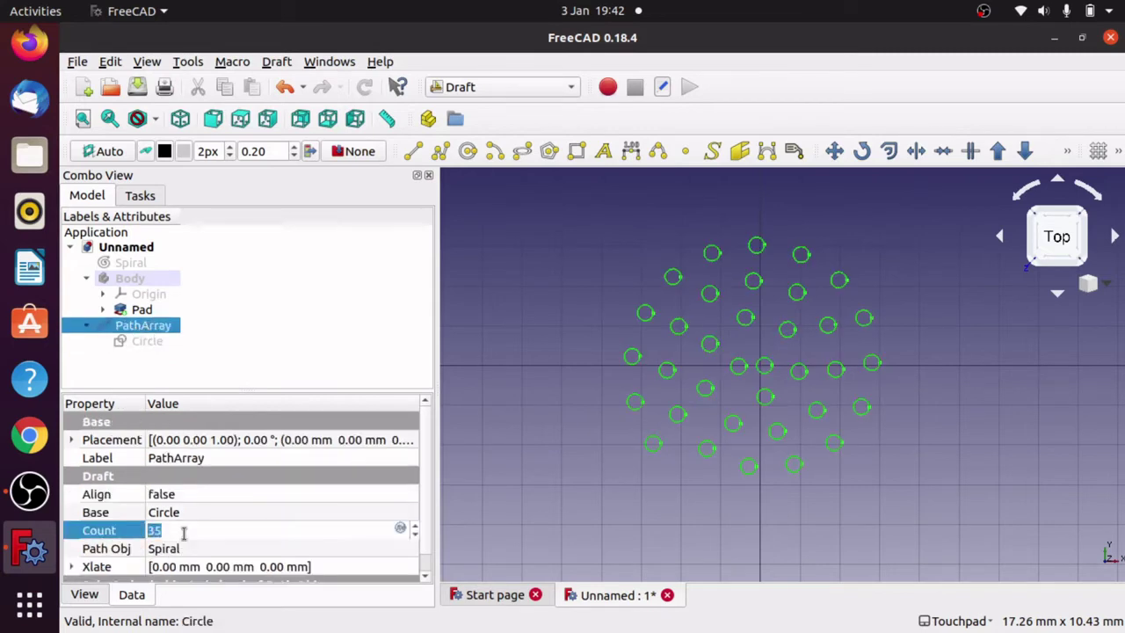
type("40")
left_click(200, 549)
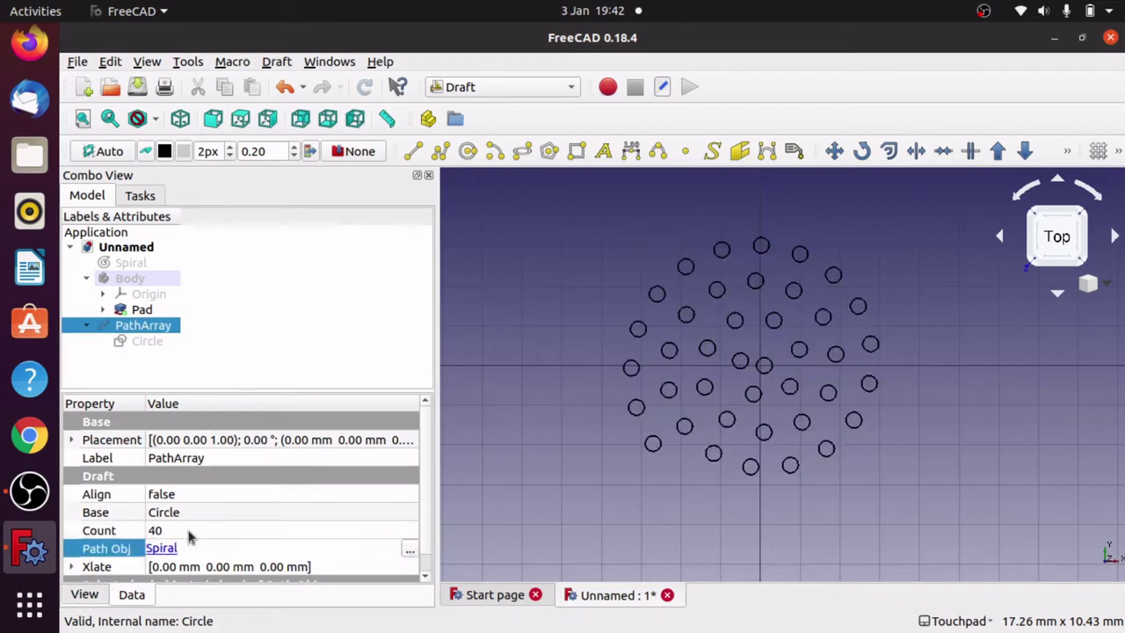
Set the path array's count to 50
left_click(187, 529)
type("50")
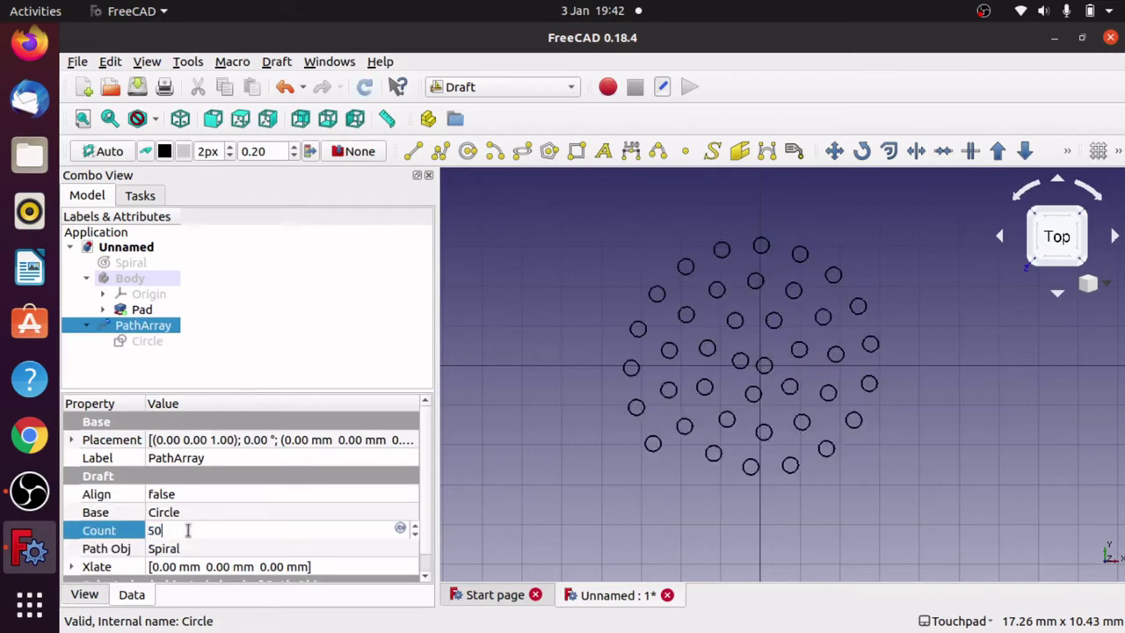
left_click(217, 512)
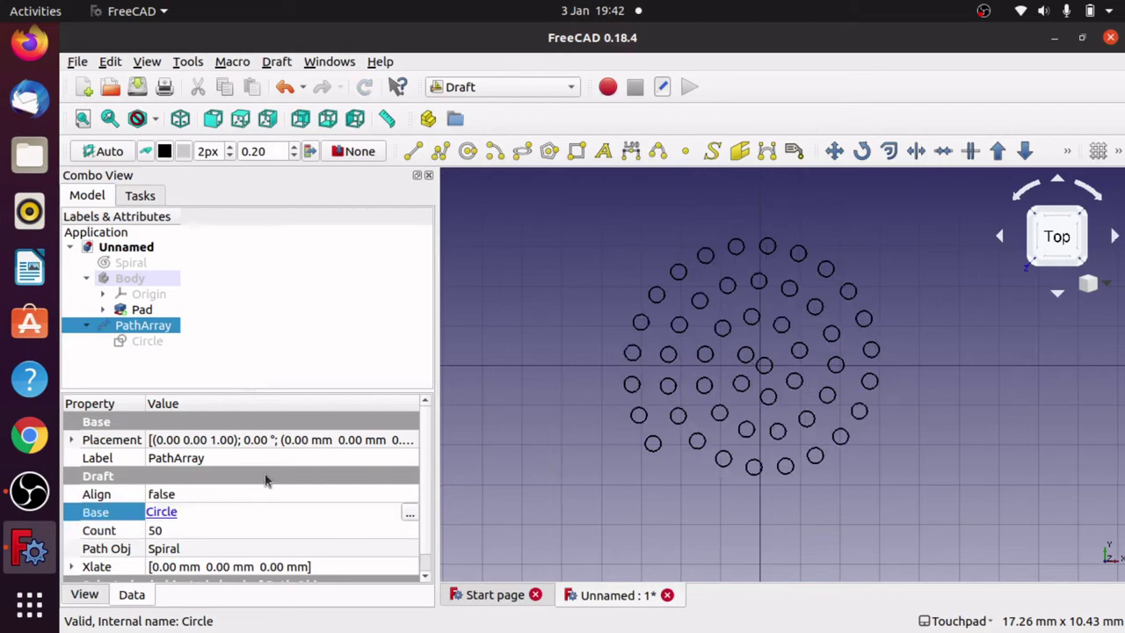
Convert the 50-circle PathArray into a sketch with Draft to Sketch and select the resulting sketch
left_click(145, 329)
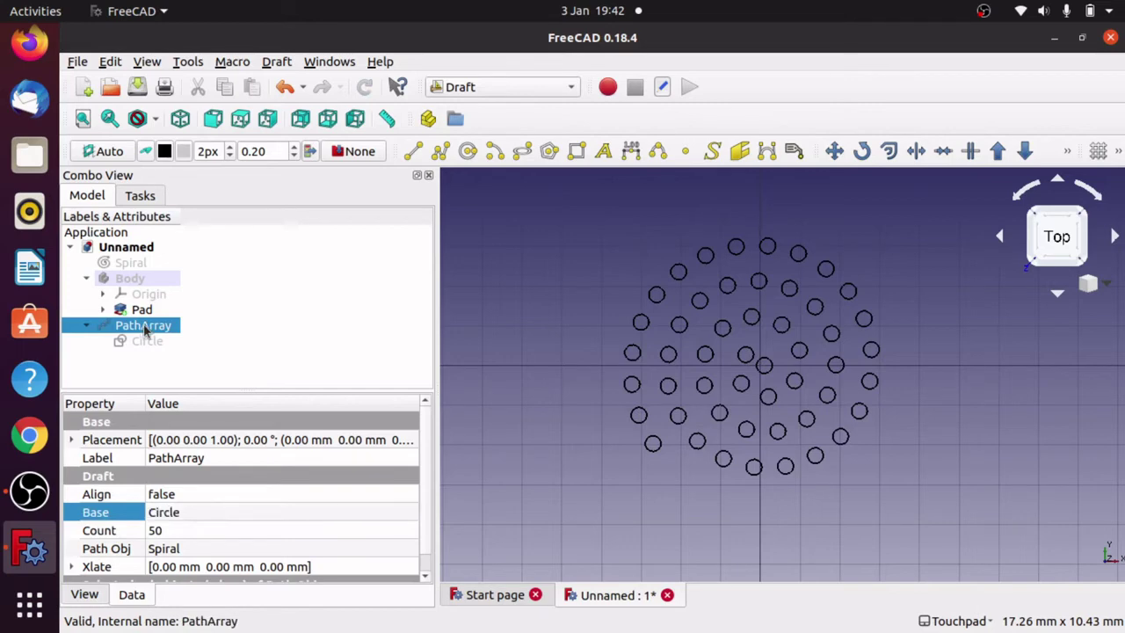
left_click(279, 63)
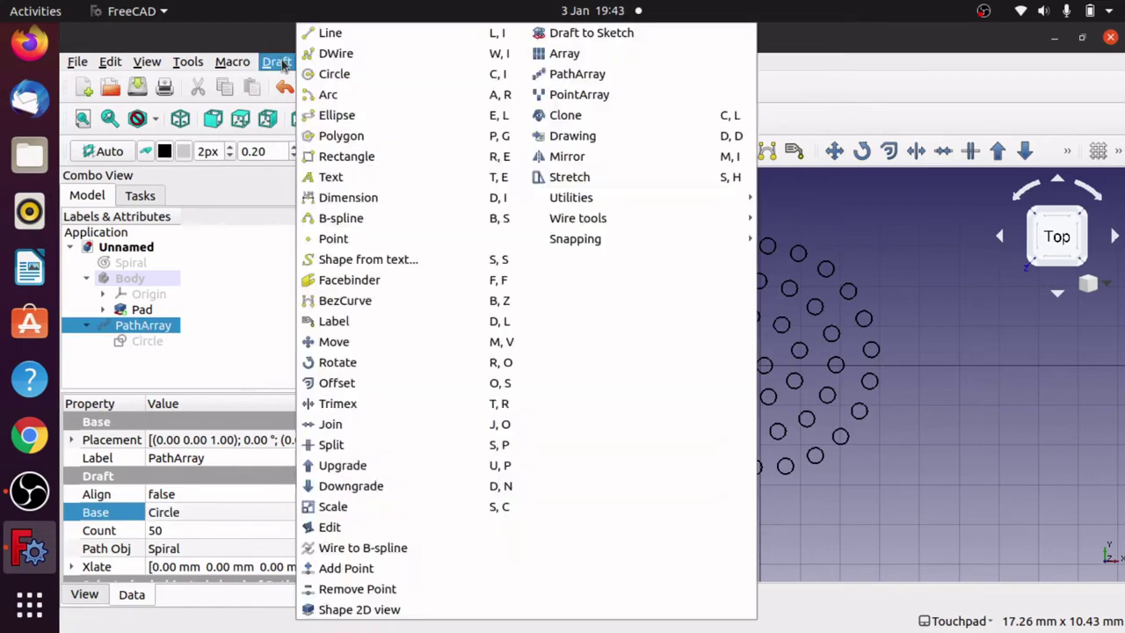
left_click(563, 39)
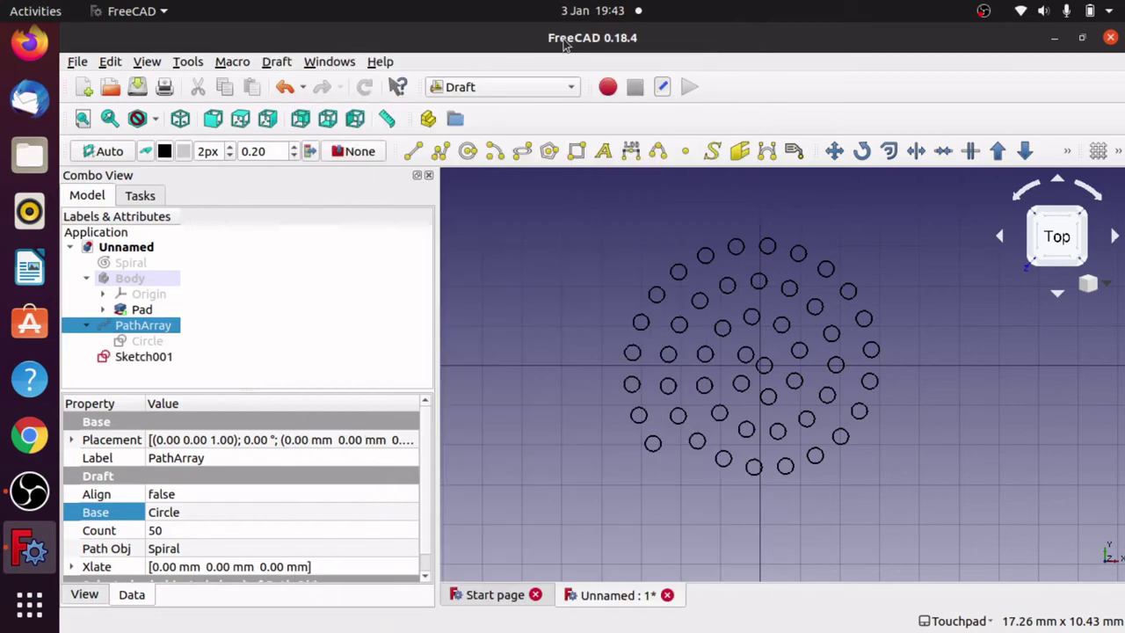
left_click(134, 360)
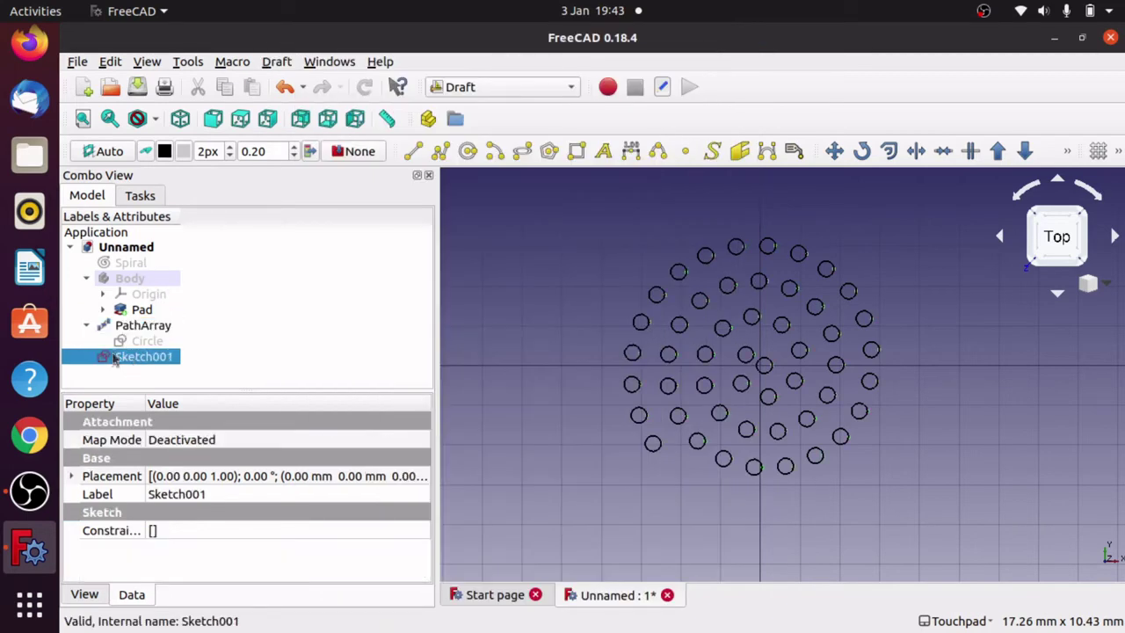
left_click(149, 327)
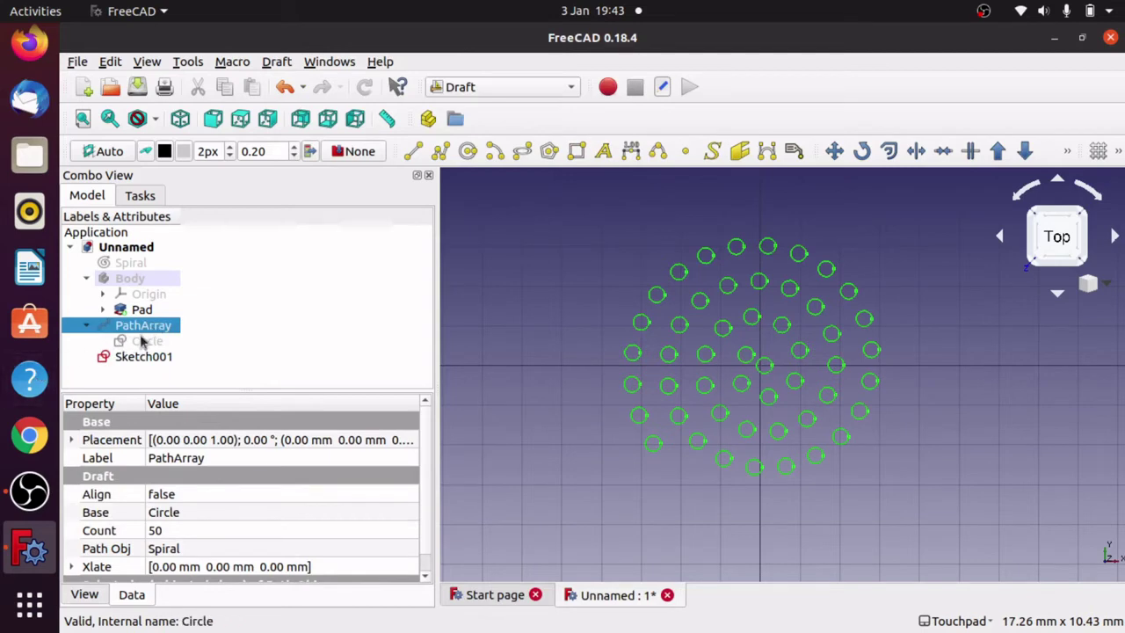
right_click(147, 335)
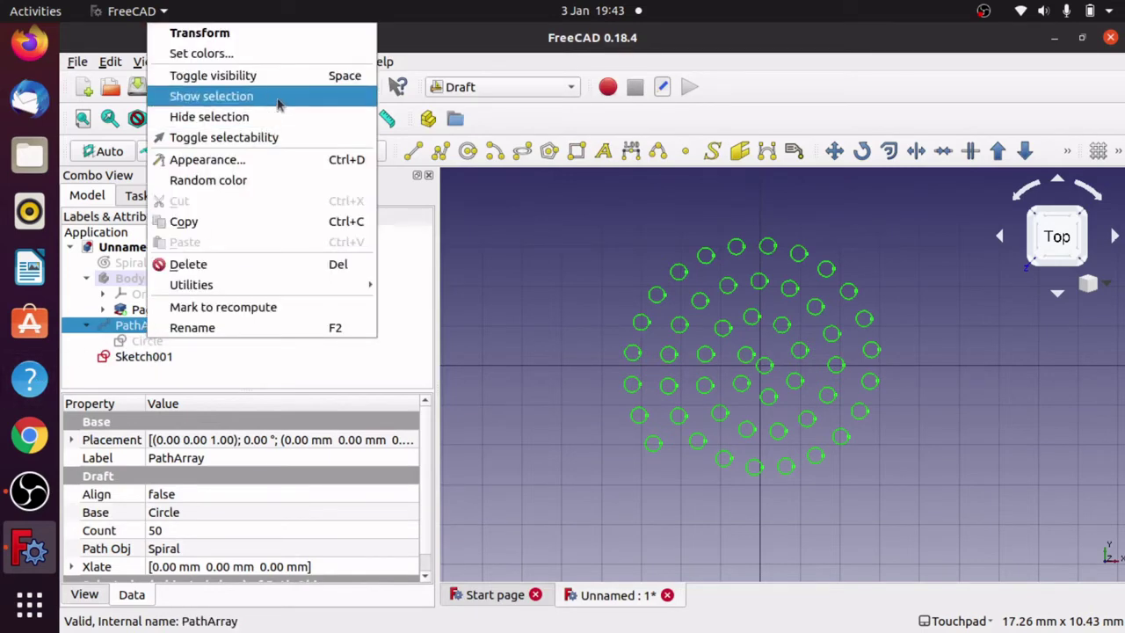
key("Escape")
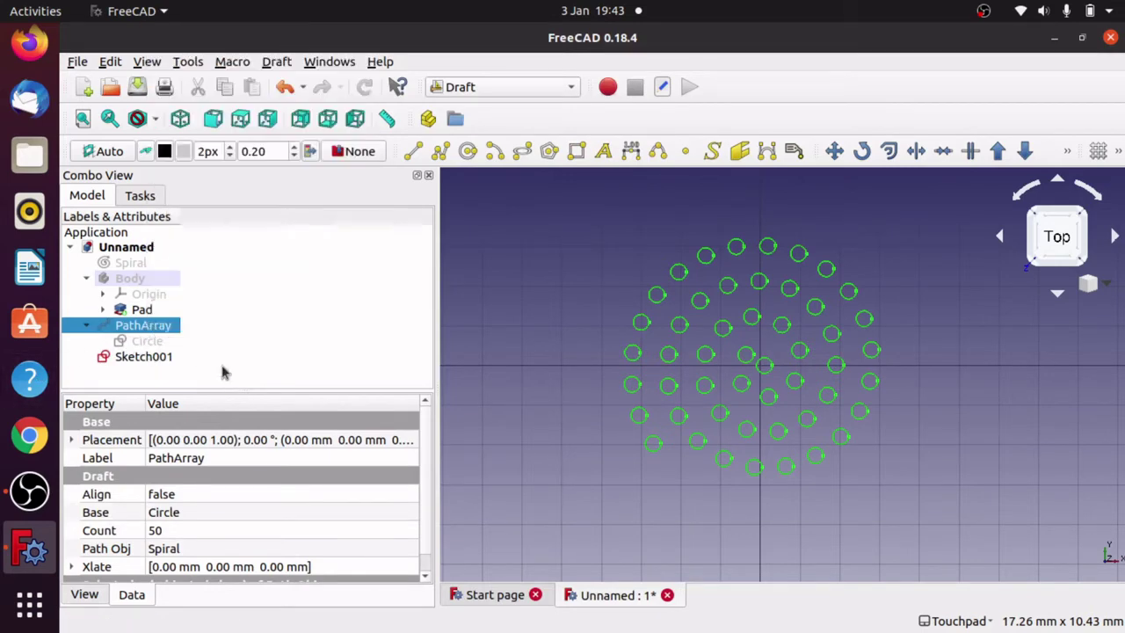
Make the Body with the padded plate visible again
left_click(144, 360)
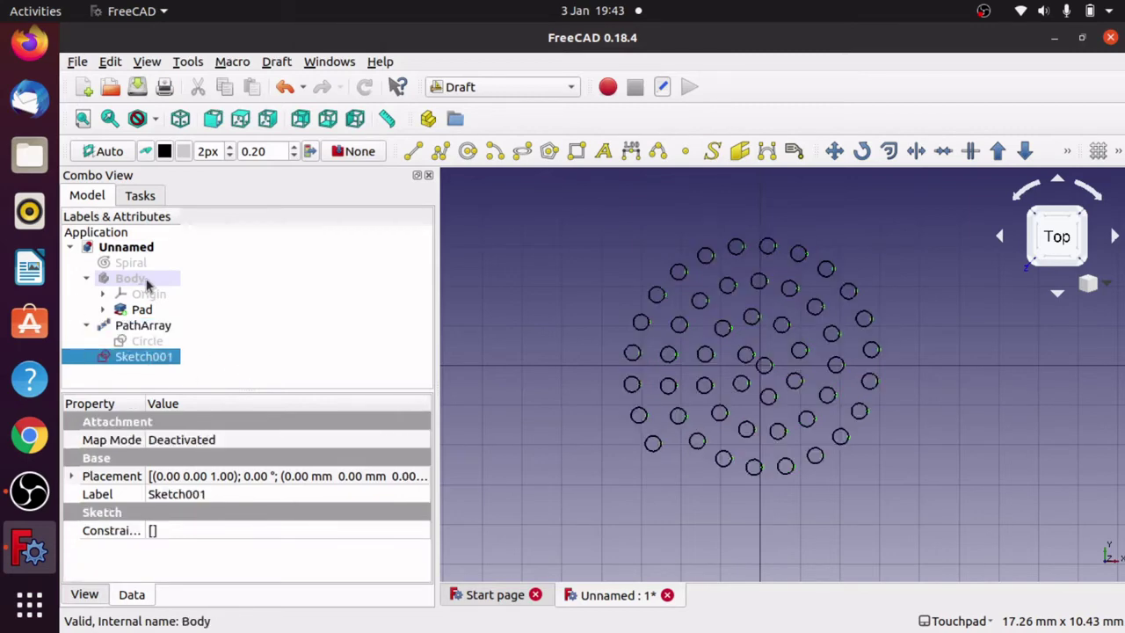
left_click(147, 281)
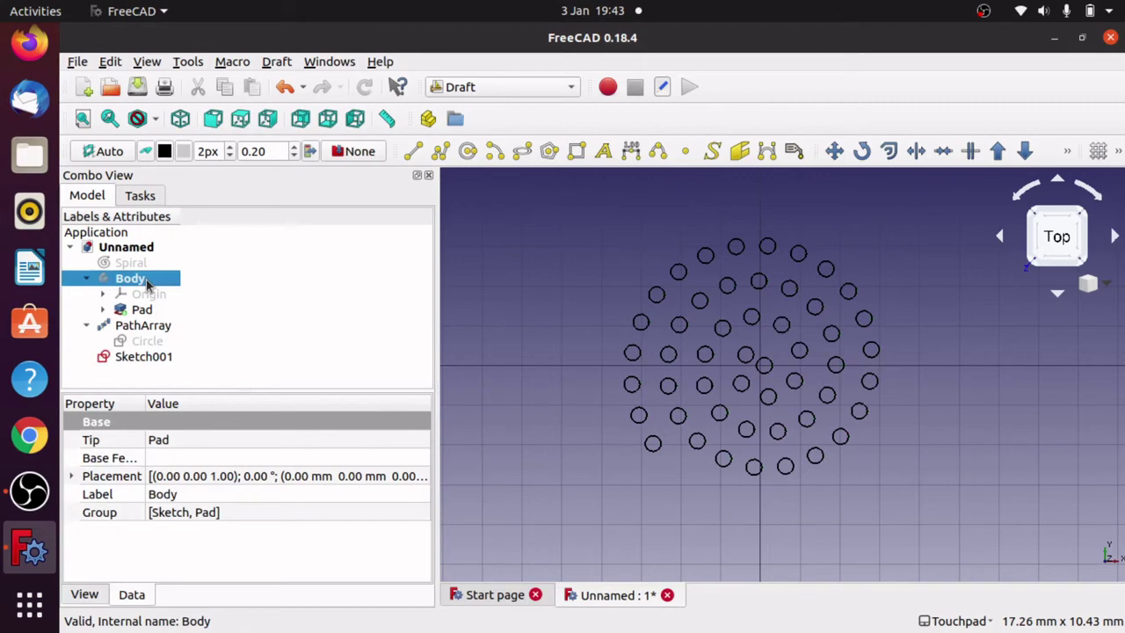
right_click(147, 284)
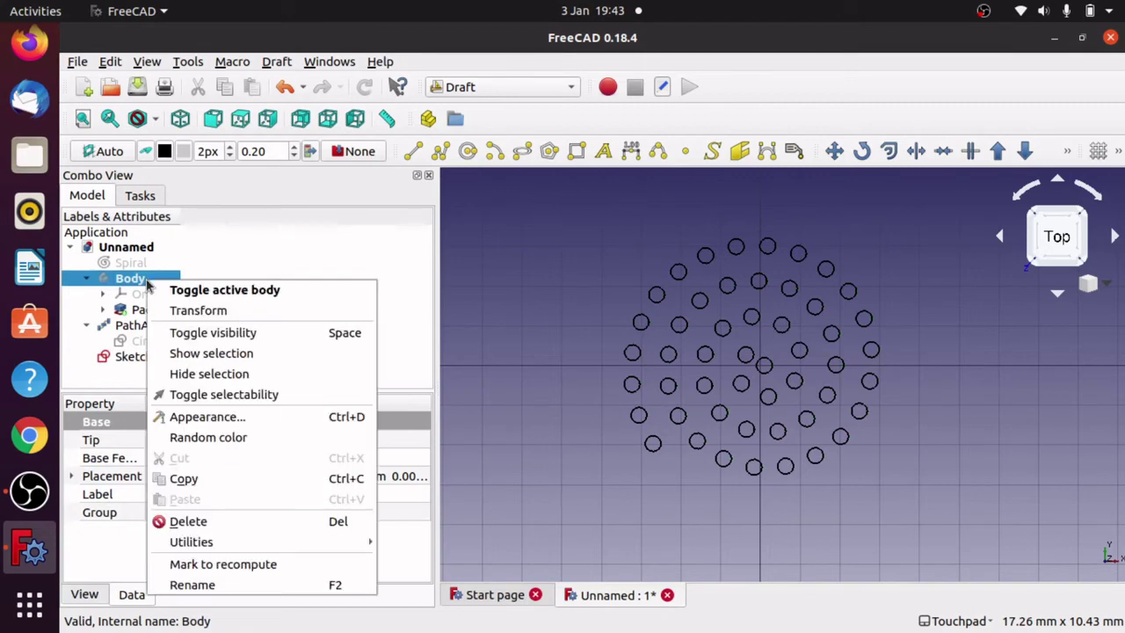
left_click(220, 334)
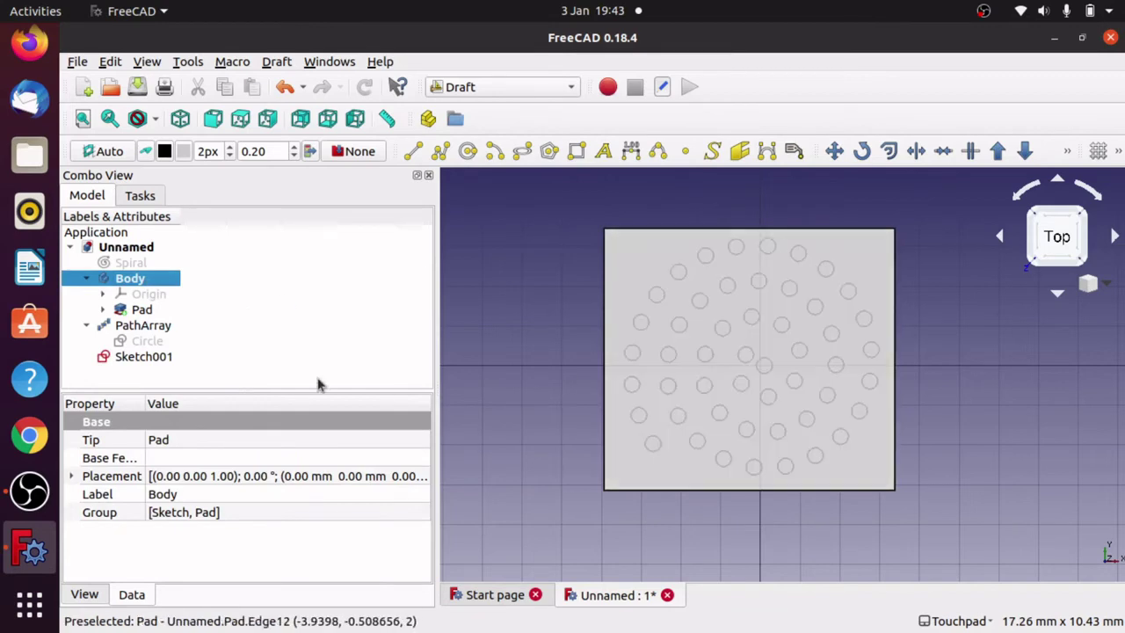
Move the converted sketch Sketch001 into the Body and select it there
left_click(145, 359)
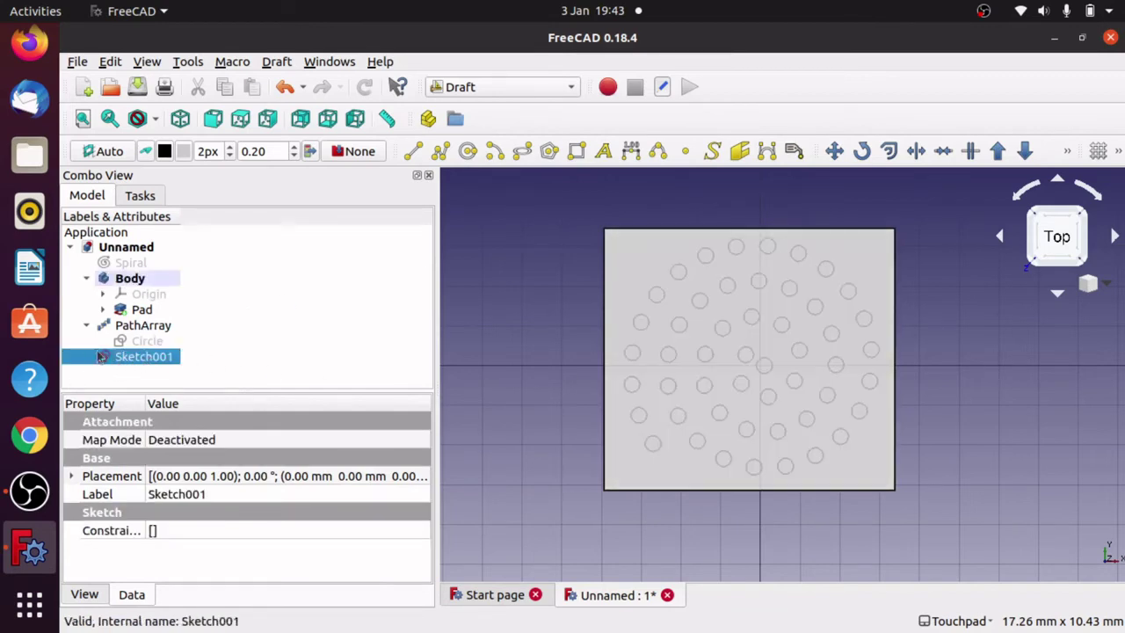
left_click(85, 279)
left_click(86, 279)
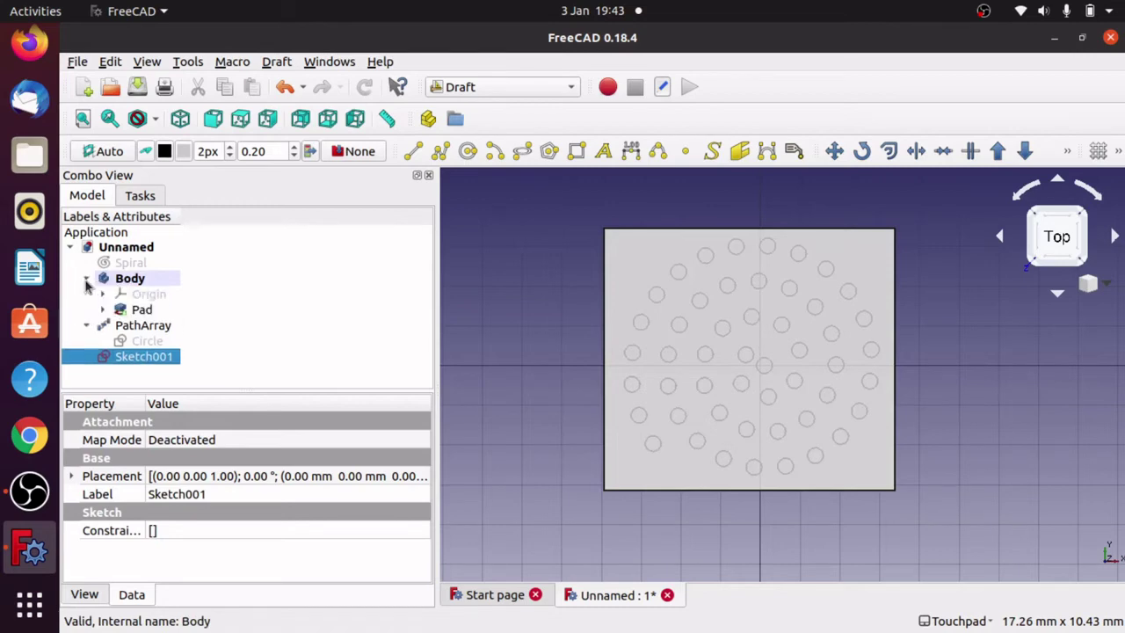
mouse_move(149, 367)
left_mouse_down()
mouse_move(216, 332)
mouse_move(205, 269)
mouse_move(204, 289)
mouse_move(165, 282)
left_mouse_up()
left_click(154, 325)
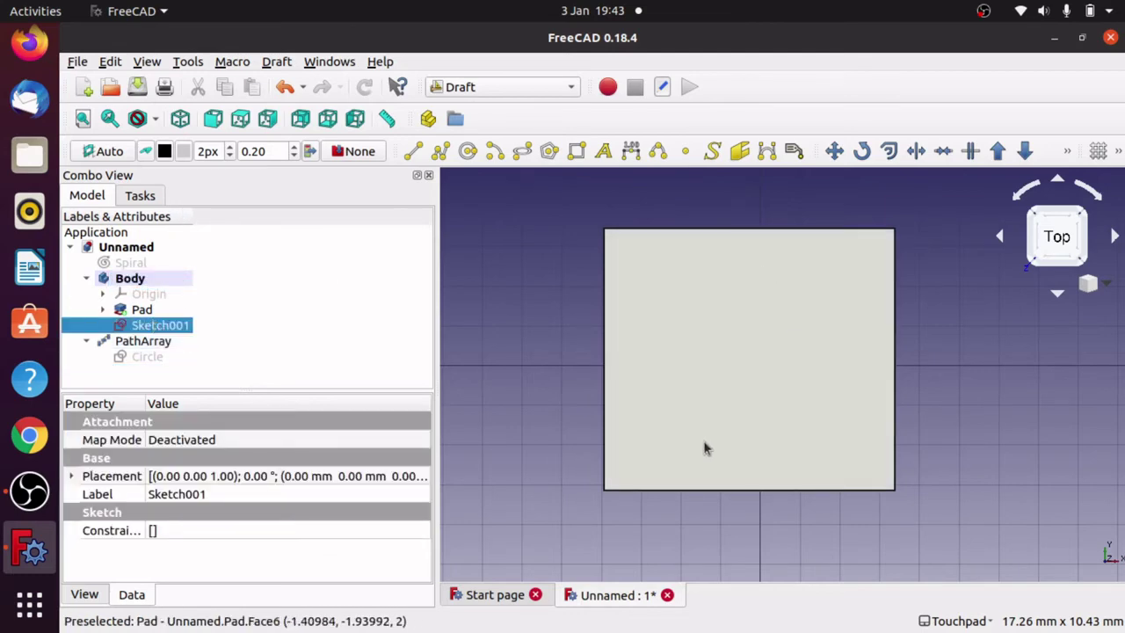
Attach Sketch001 to the pad's top face (Pad:Face6) using the Plane face attachment mode
left_click_drag(709, 449, 749, 383, "alt")
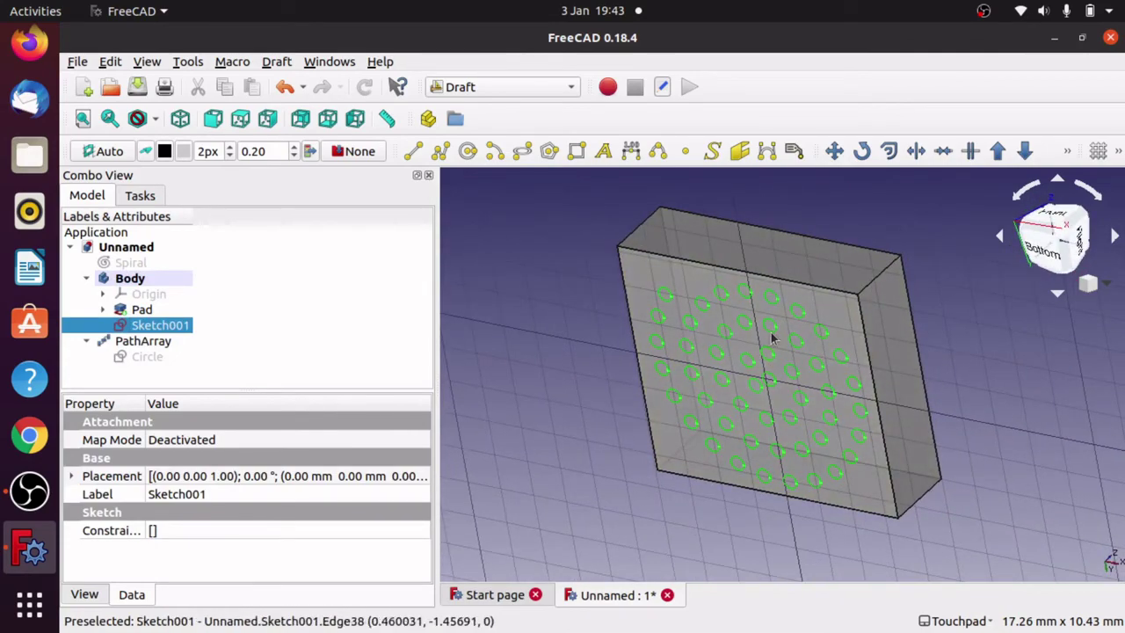
left_click_drag(788, 322, 587, 367, "alt")
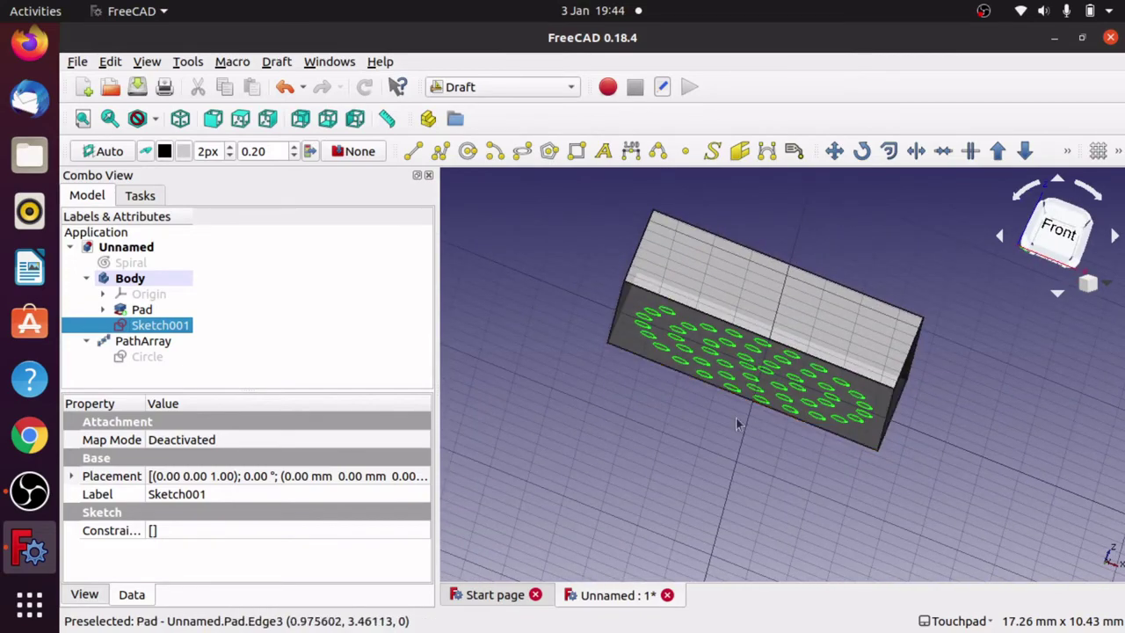
left_click_drag(767, 413, 706, 427, "alt")
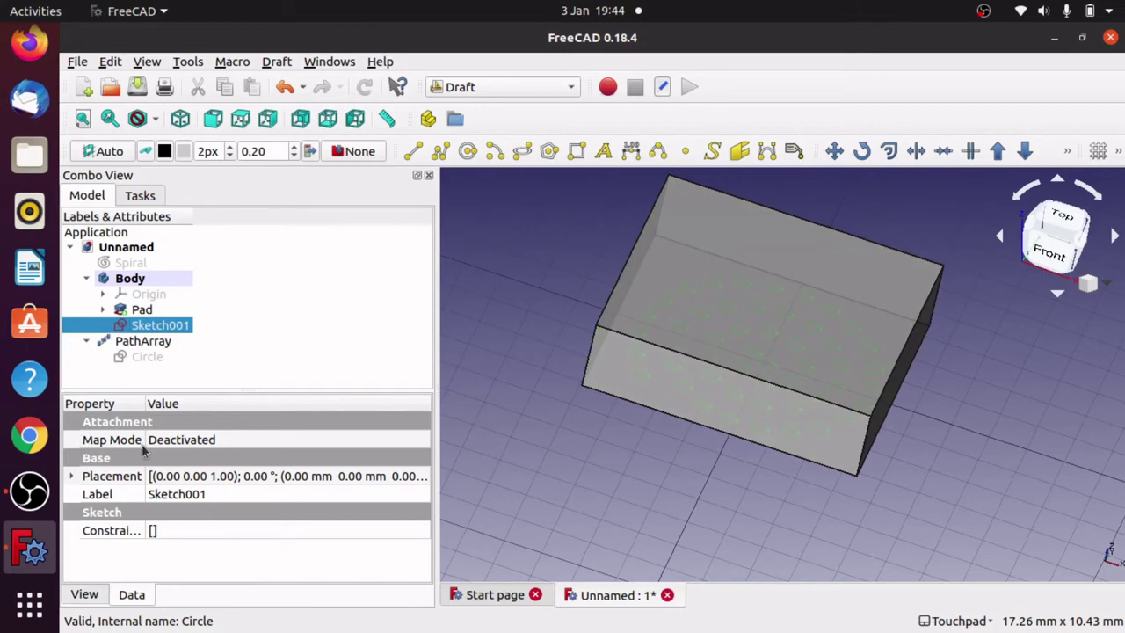
left_click(257, 442)
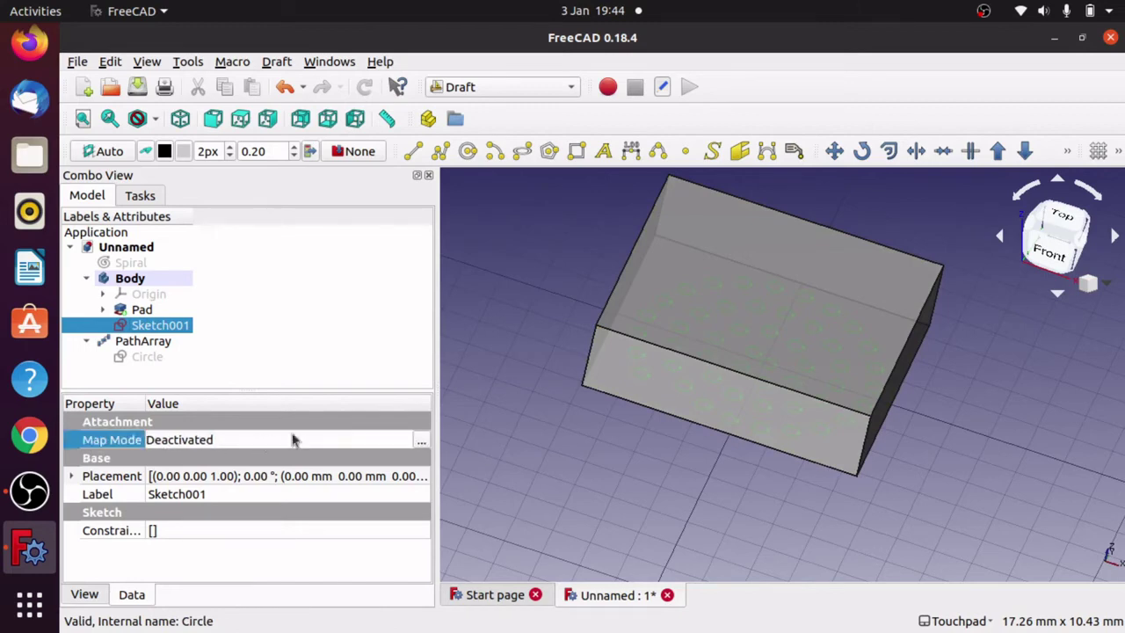
left_click(420, 443)
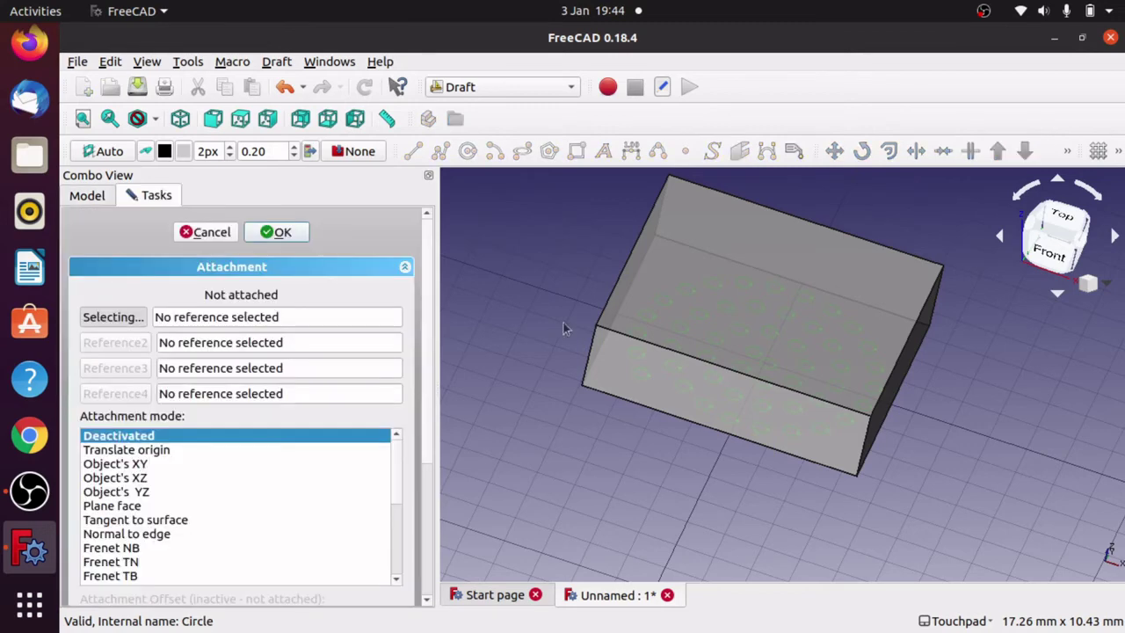
left_click(768, 329)
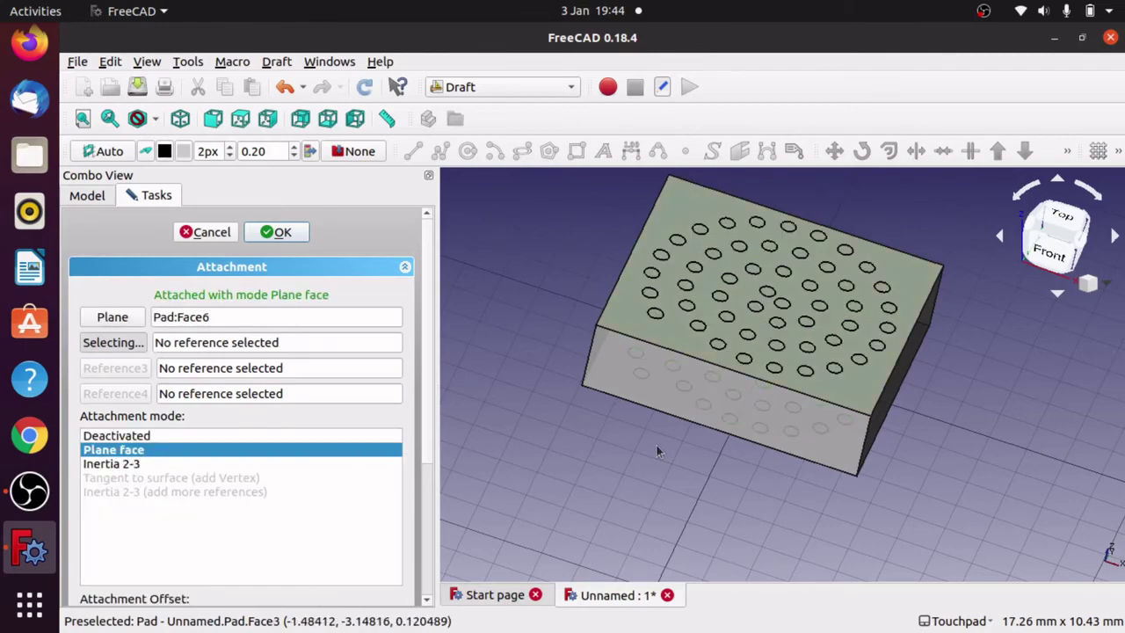
left_click_drag(750, 341, 717, 399, "alt")
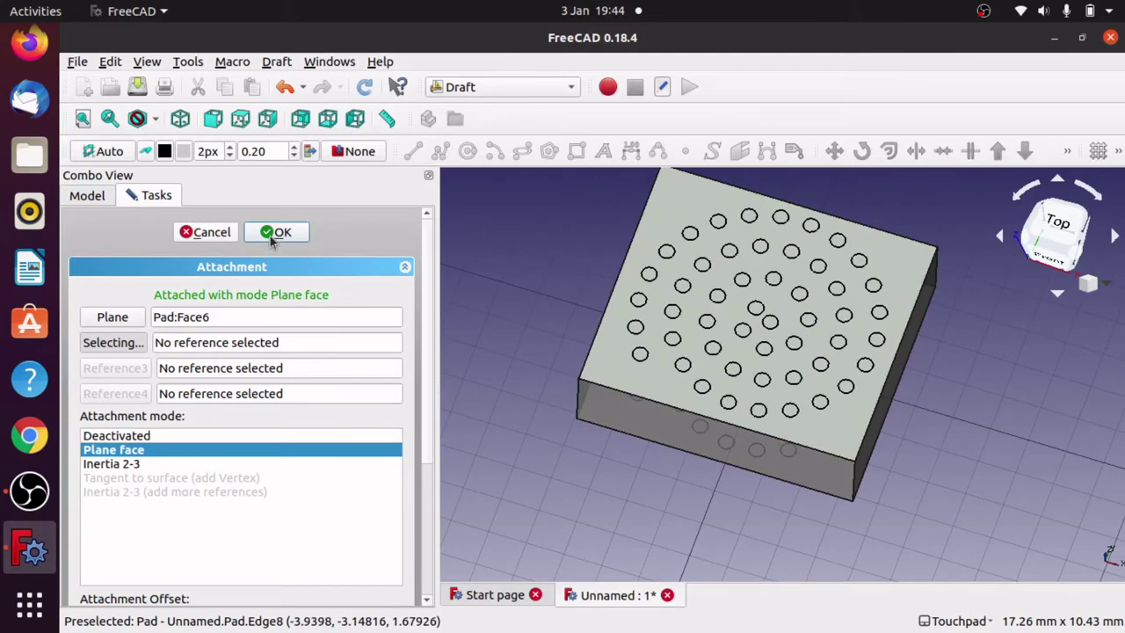
left_click(276, 233)
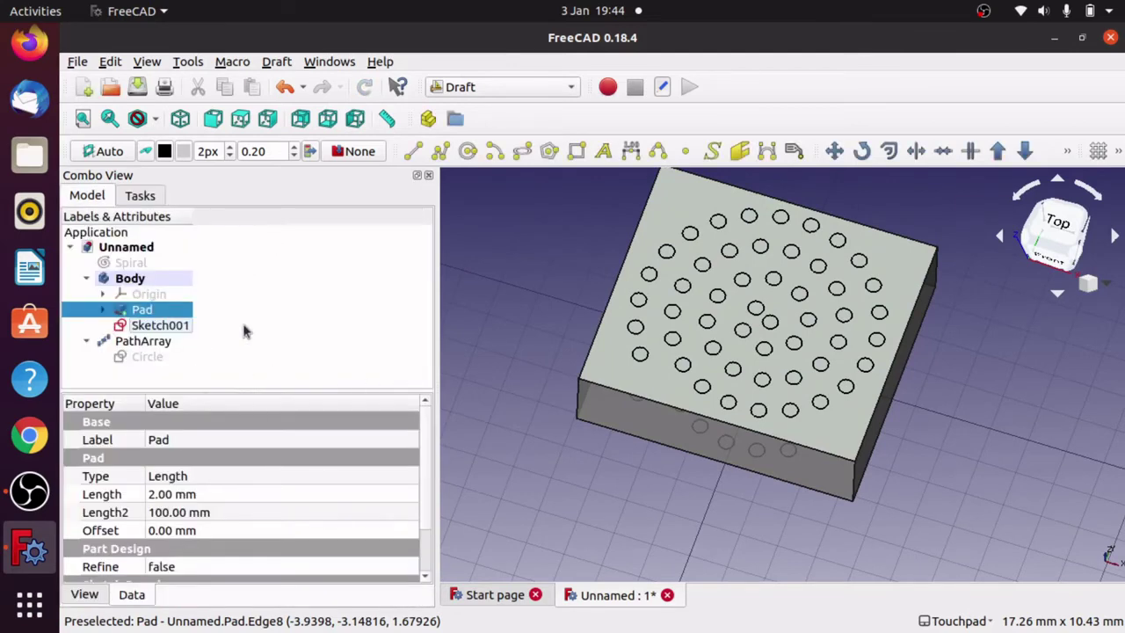
Identify the leftover circles on the plate's underside as the PathArray and hide that array
left_click(157, 342)
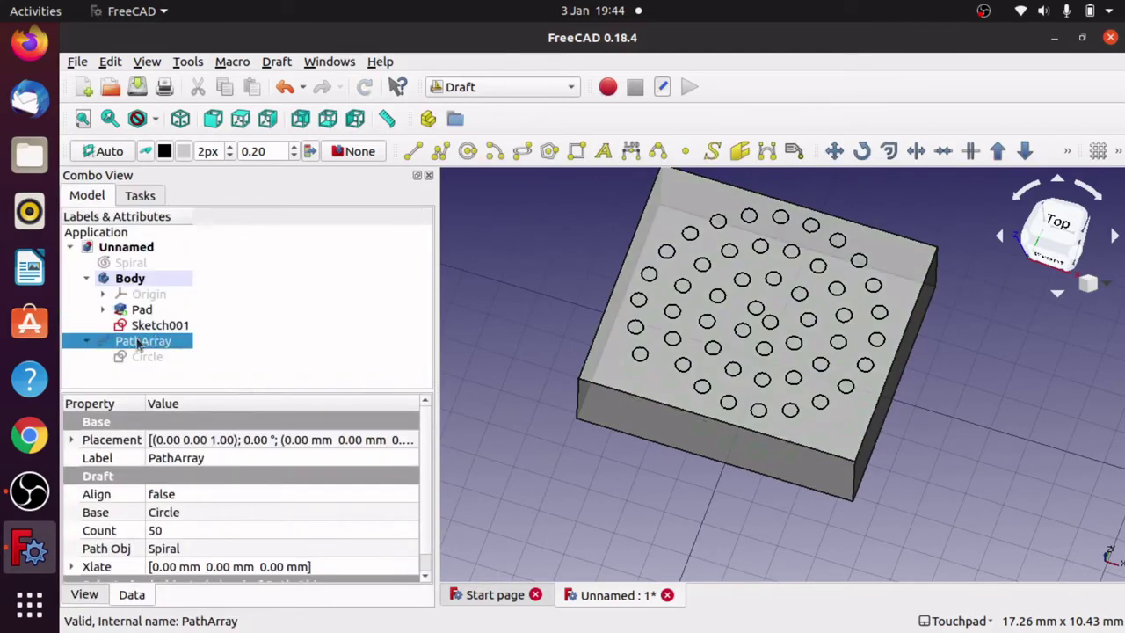
left_click(164, 327)
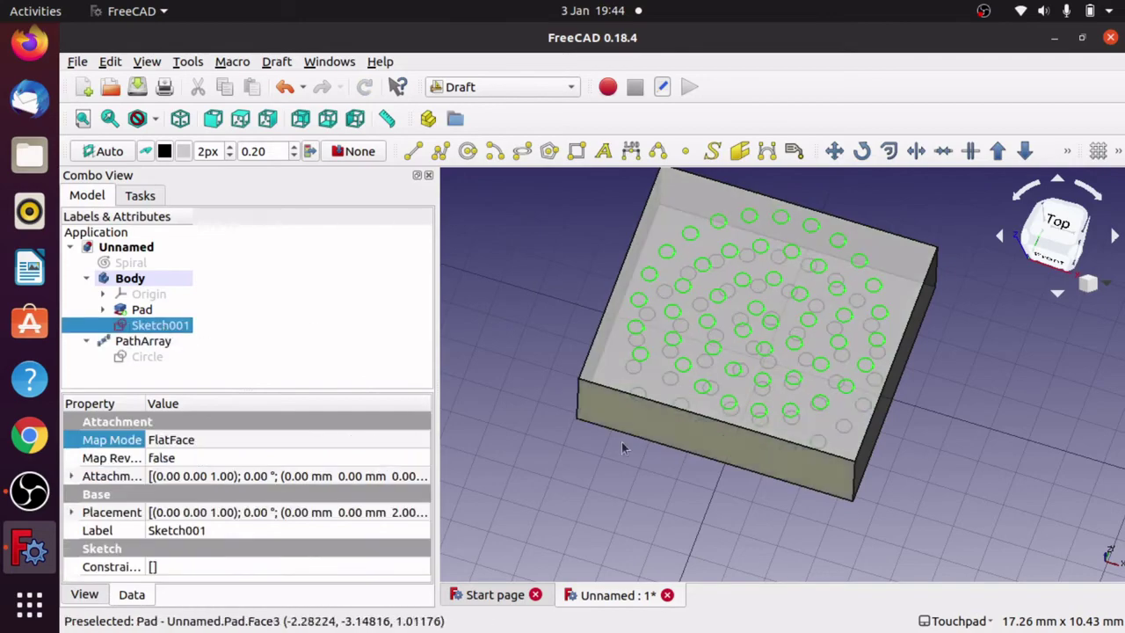
middle_click_drag(729, 325, 800, 319, "alt")
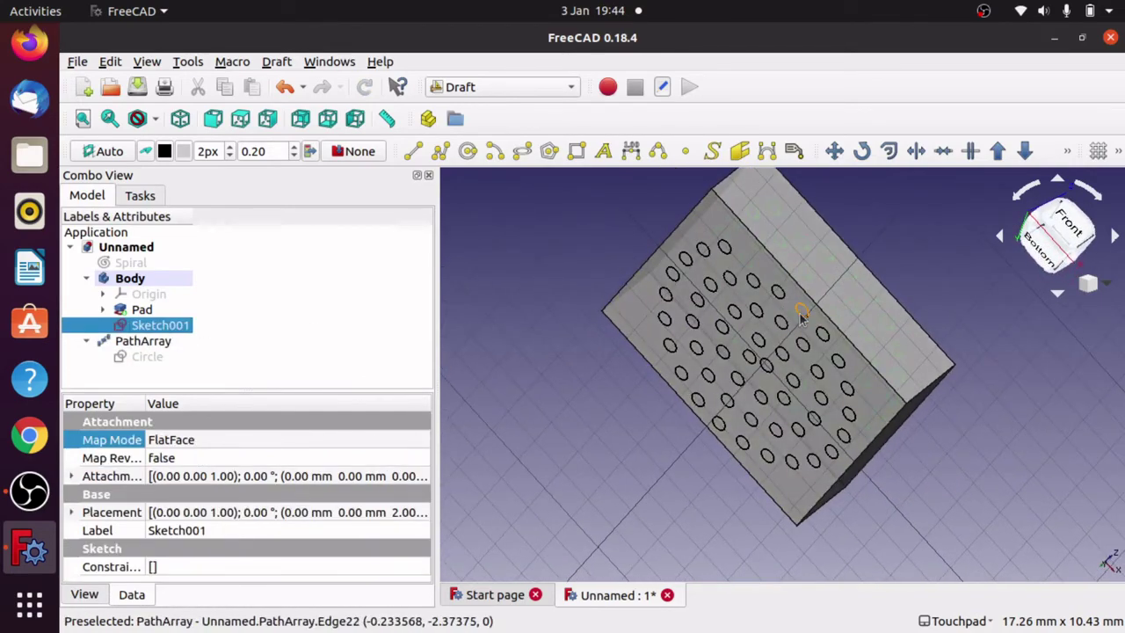
left_click(801, 319)
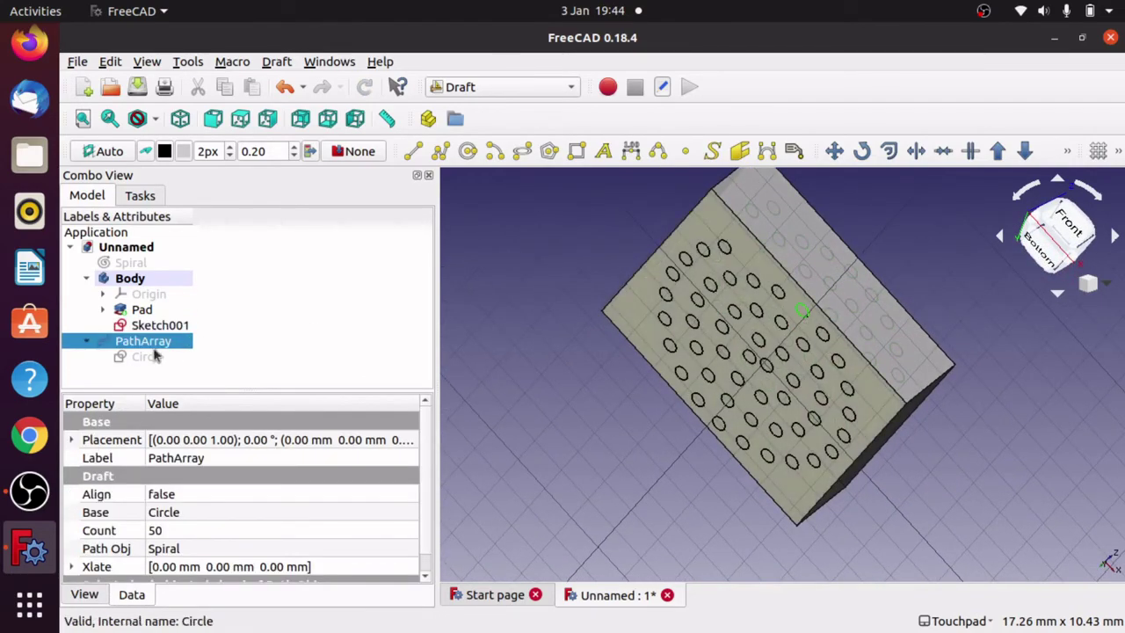
left_click(155, 356)
left_click(141, 343)
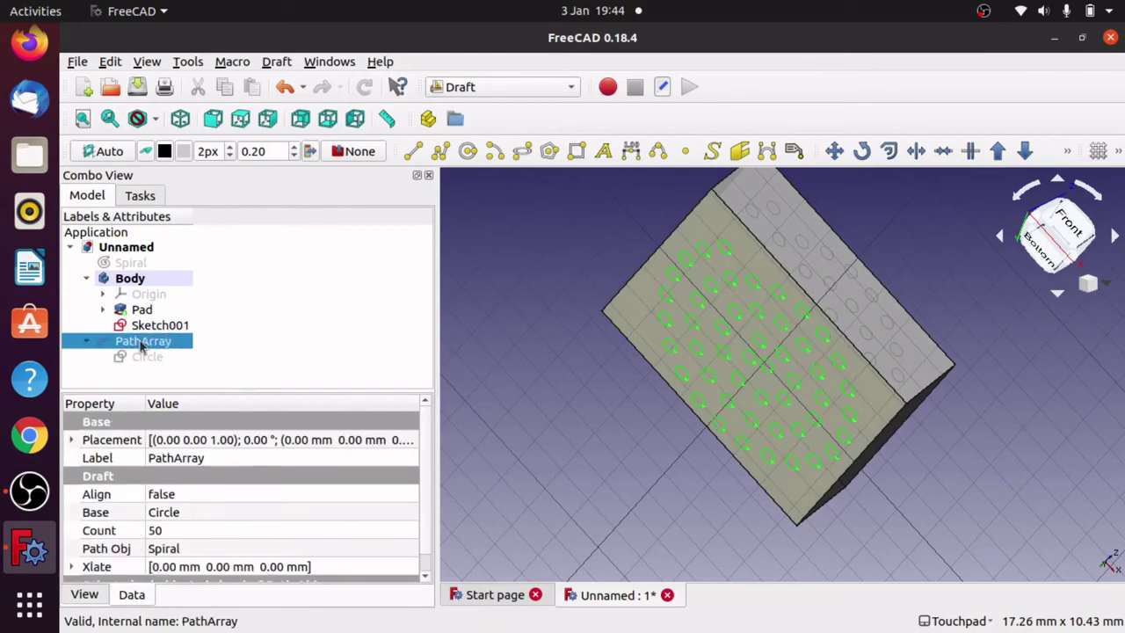
left_click_drag(700, 299, 662, 451, "alt")
key("2")
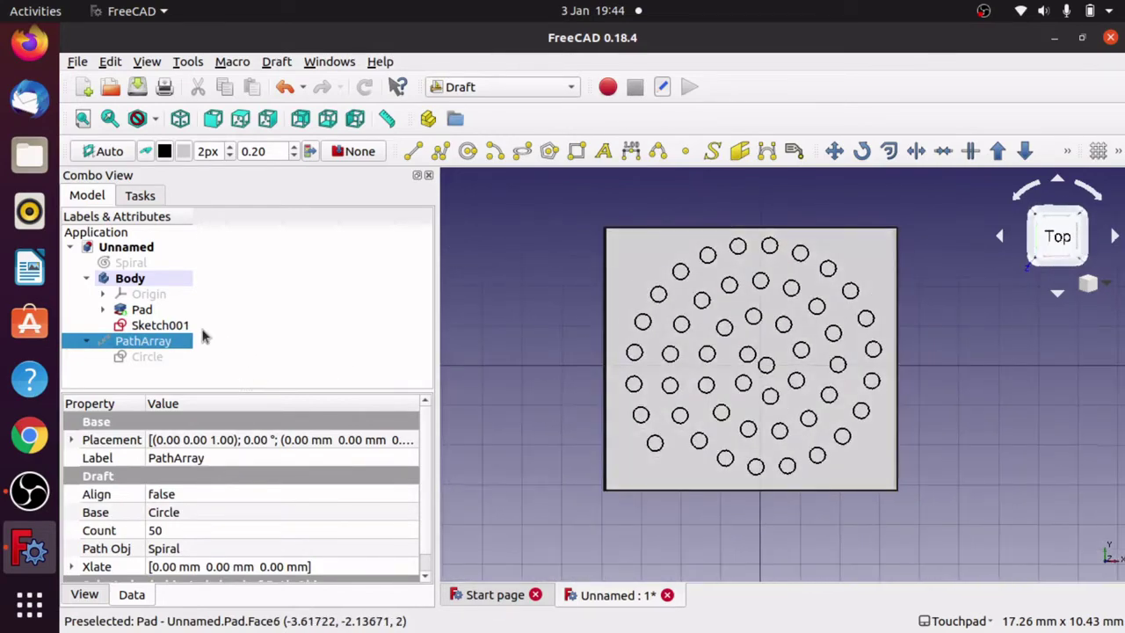
Switch to the Part Design workbench and start a Pocket from Sketch001 on the plate
left_click(186, 329)
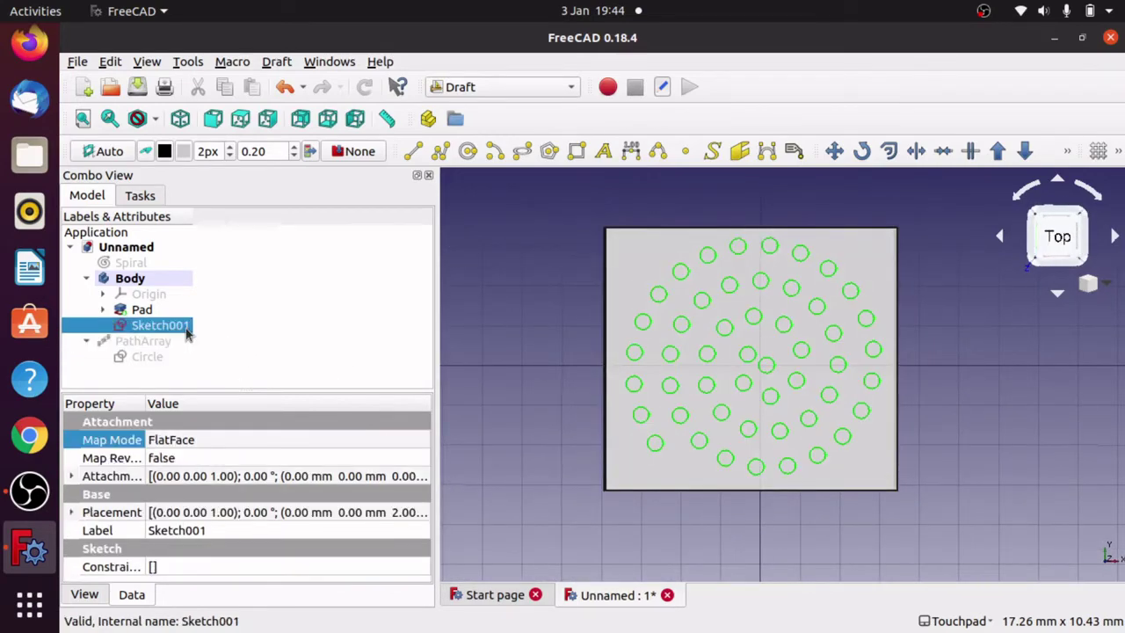
left_click(519, 86)
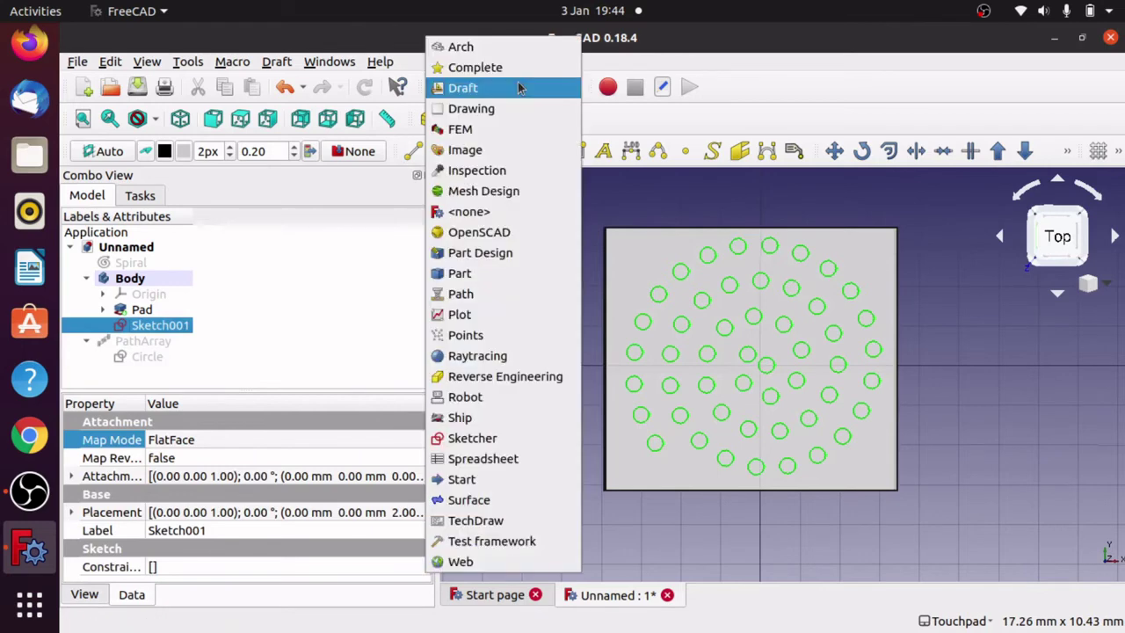
left_click(515, 254)
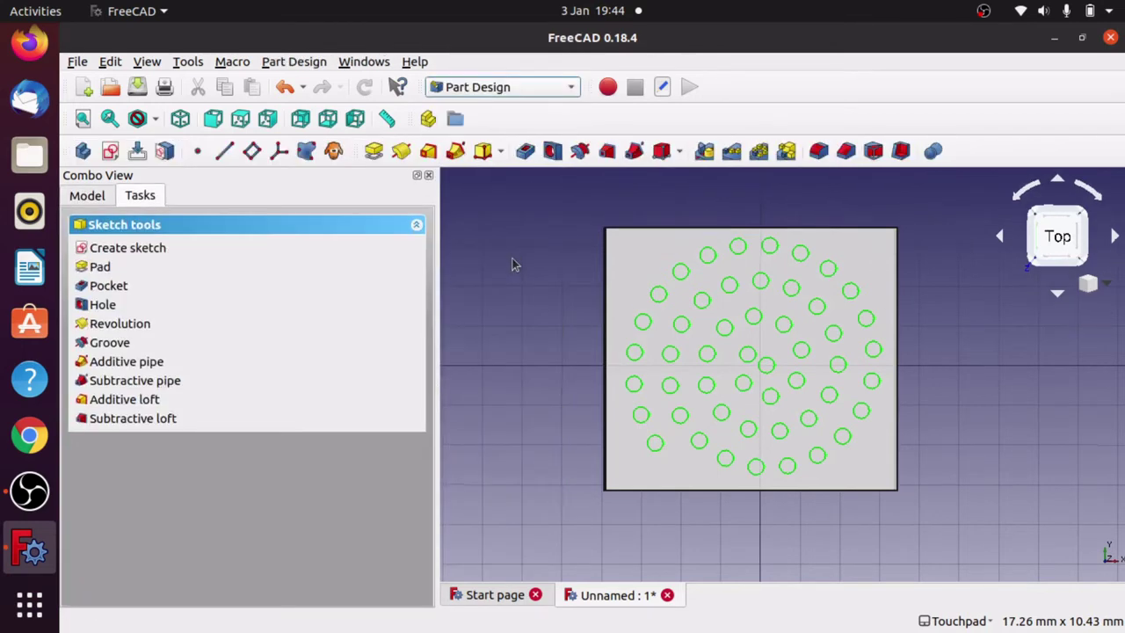
mouse_move(522, 381)
middle_mouse_down()
mouse_move(548, 367)
mouse_move(640, 226)
mouse_move(583, 286)
mouse_move(575, 364)
mouse_move(603, 347)
middle_mouse_up()
left_click(87, 195)
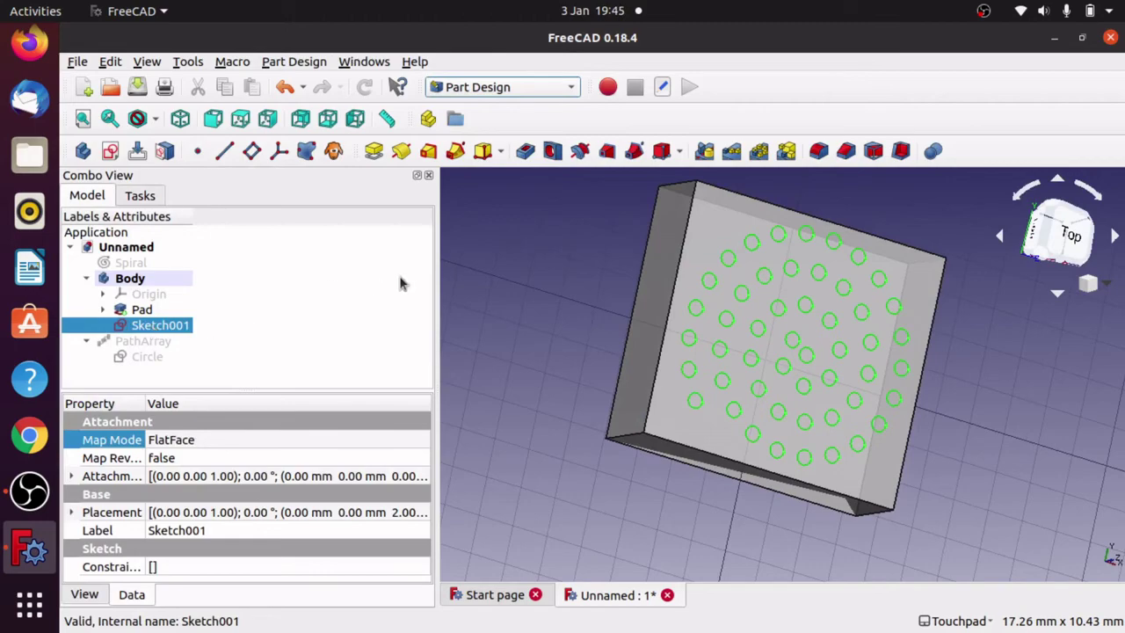
middle_click_drag(593, 351, 480, 328)
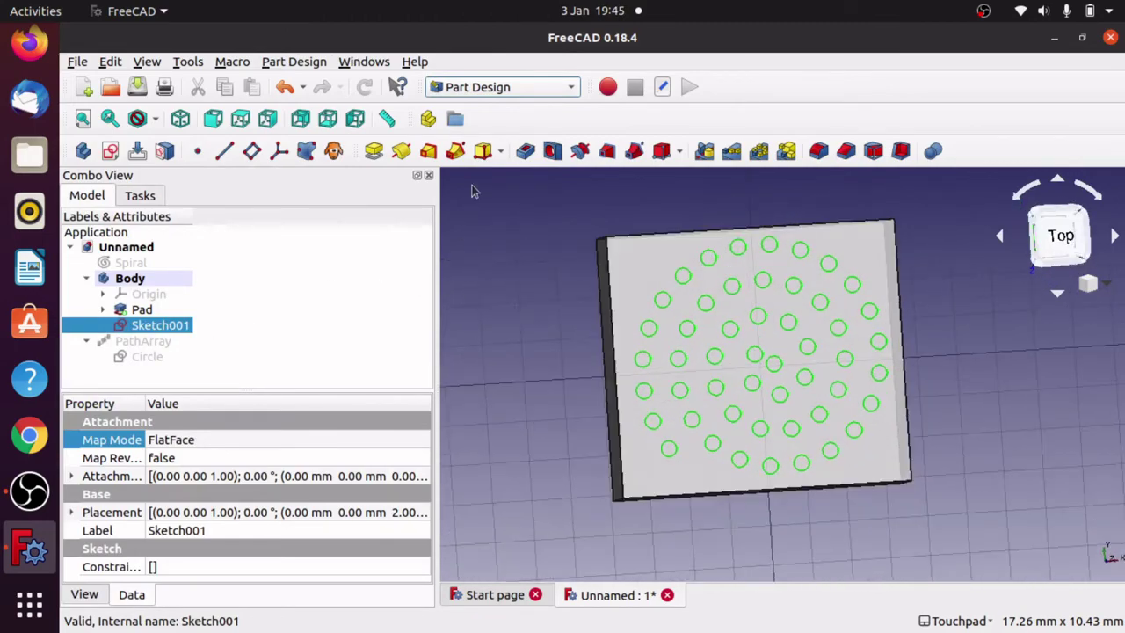
left_click(524, 155)
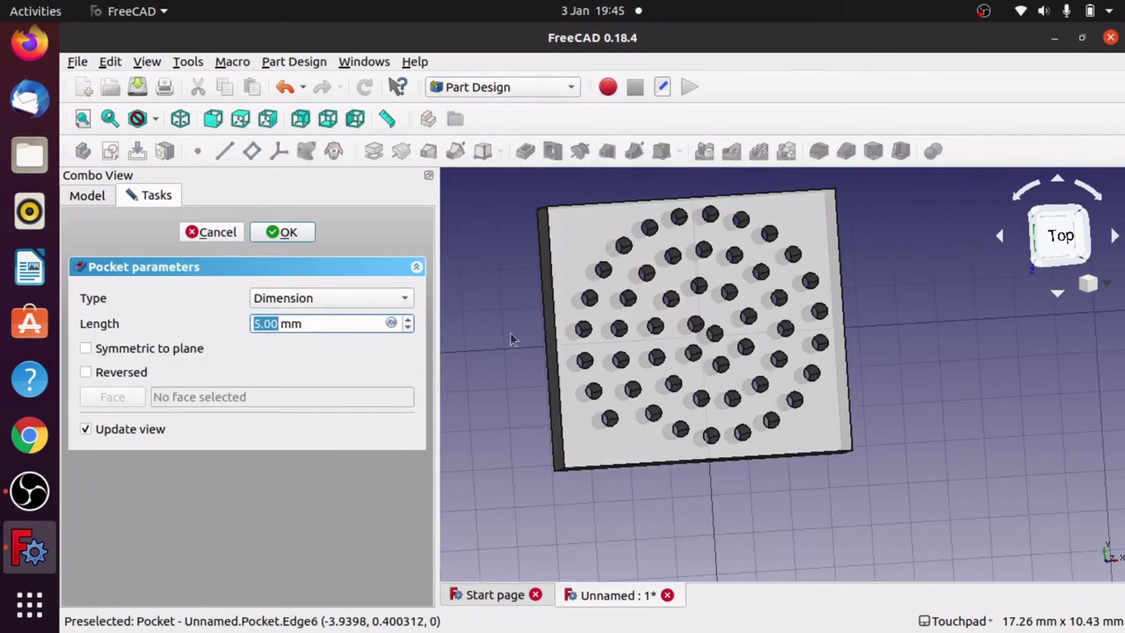
Set the pocket type to Through all and examine the holes from several angles
left_click(339, 301)
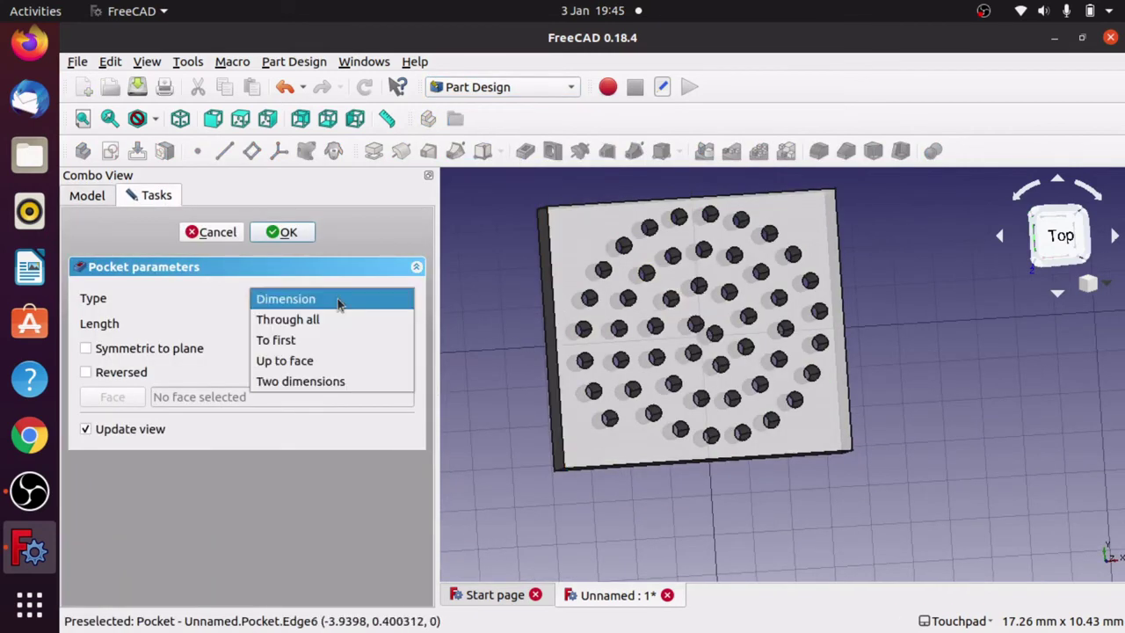
left_click(334, 319)
mouse_move(562, 336)
left_mouse_down("alt")
mouse_move(758, 381)
mouse_move(732, 454)
mouse_move(828, 362)
mouse_move(934, 359)
mouse_move(921, 402)
mouse_move(849, 377)
mouse_move(586, 372)
mouse_move(542, 344)
mouse_move(499, 367)
mouse_move(532, 370)
mouse_move(562, 347)
left_mouse_up("alt")
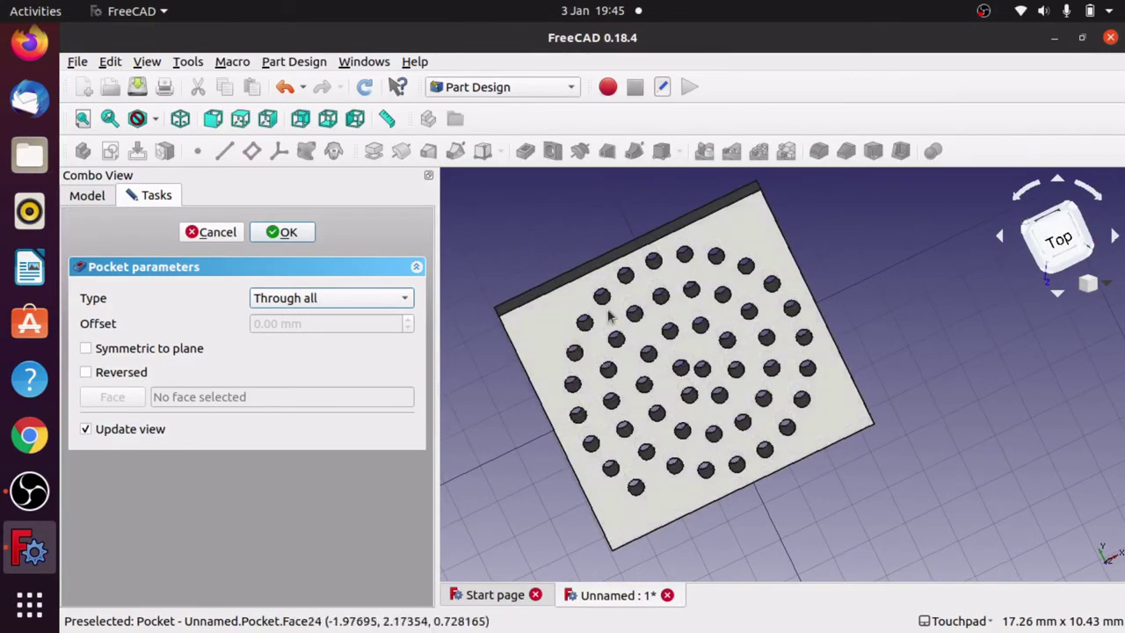
left_click_drag(609, 316, 713, 284, "alt")
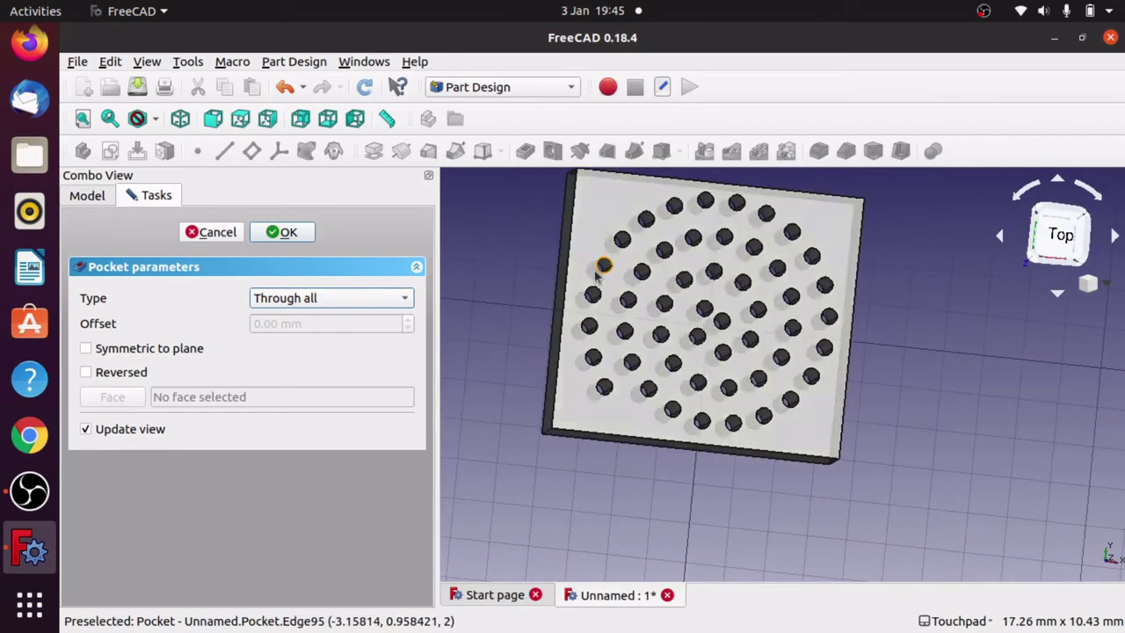
left_click_drag(602, 263, 457, 312, "alt")
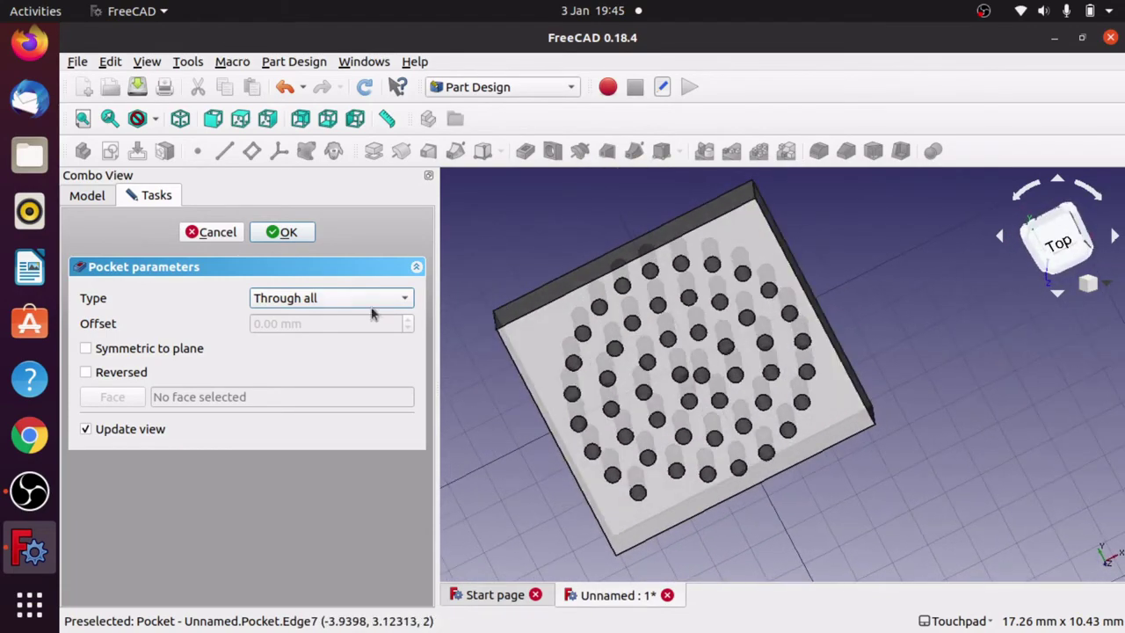
Set the pocket type to Dimension with a length of 1 mm and check the hole depth
left_click(378, 299)
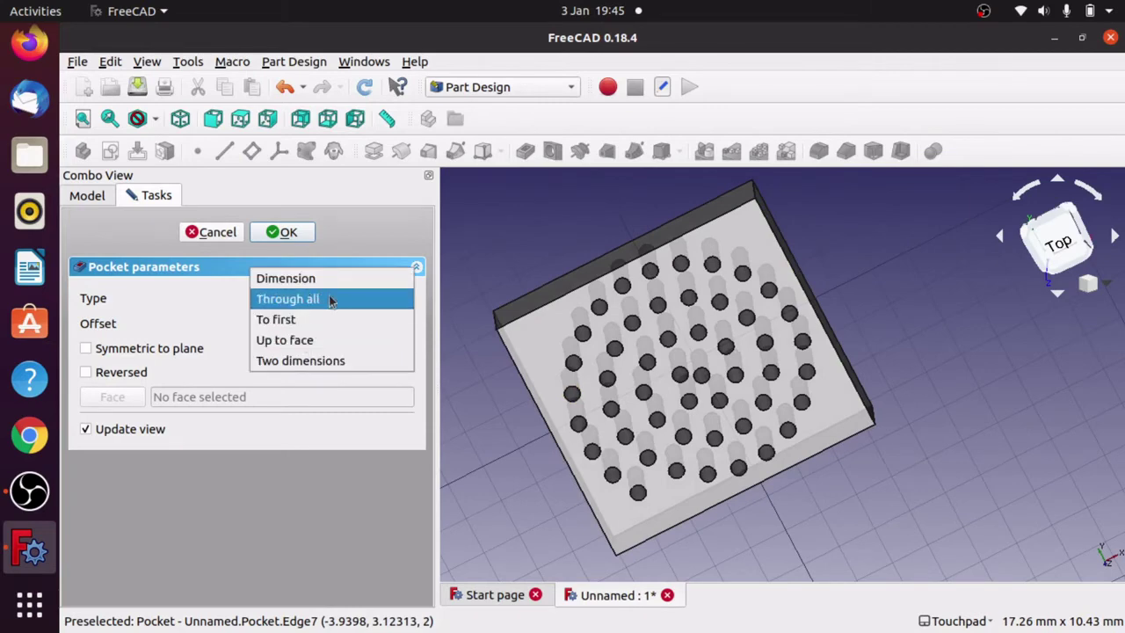
left_click(306, 279)
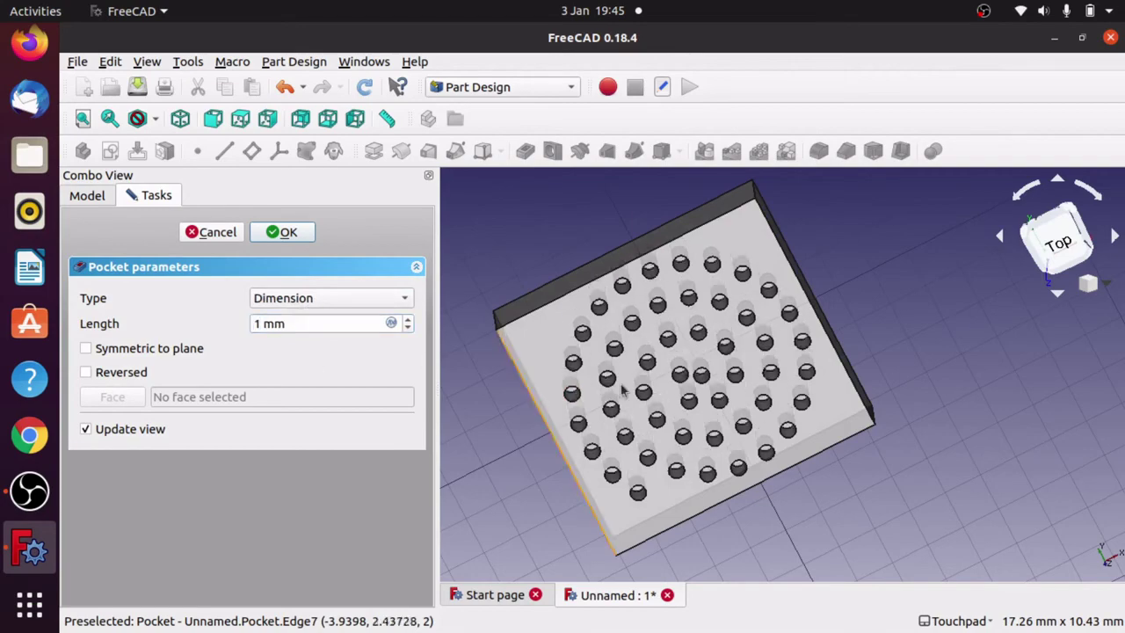
left_click_drag(703, 387, 817, 495, "alt")
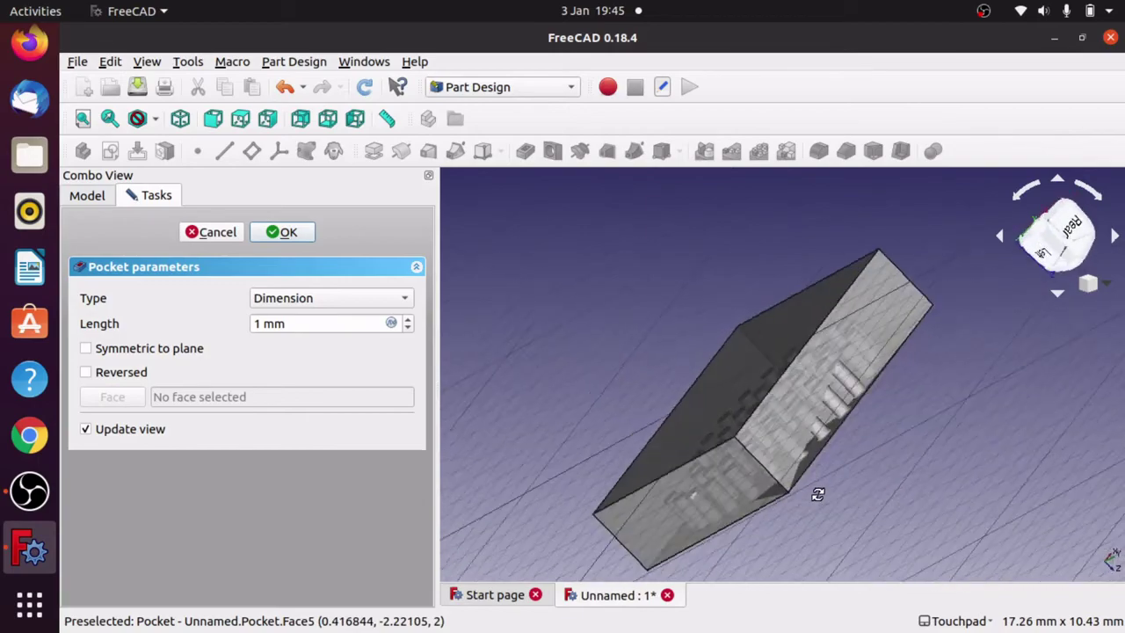
left_click_drag(787, 362, 669, 316, "alt")
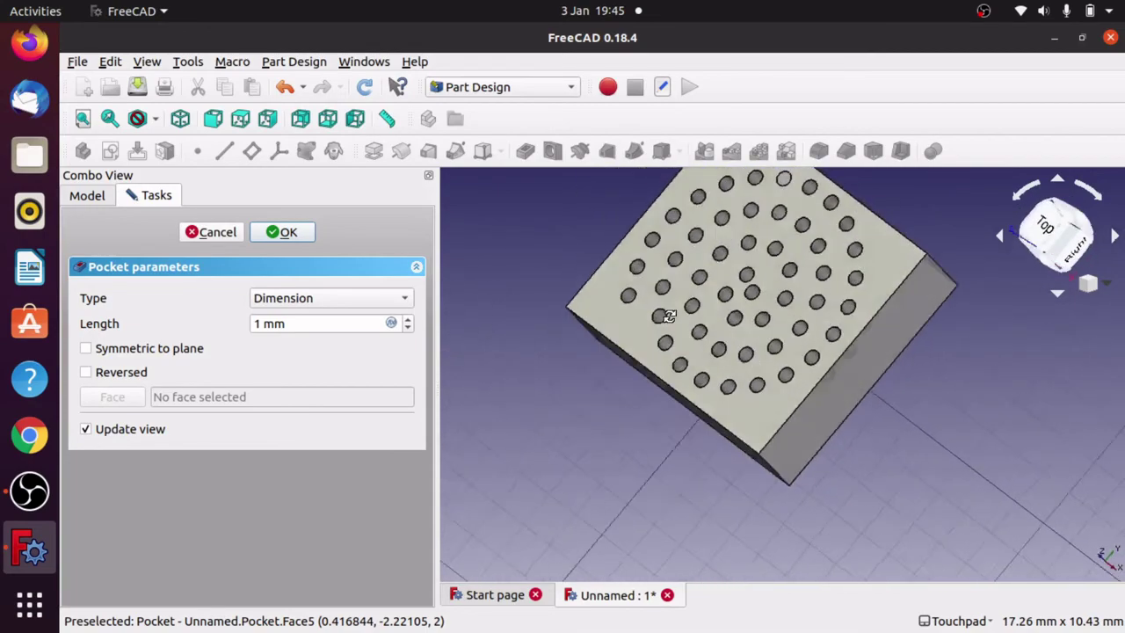
Inspect the 1 mm deep holes from above and cancel the pocket
left_click_drag(714, 356, 630, 340, "alt")
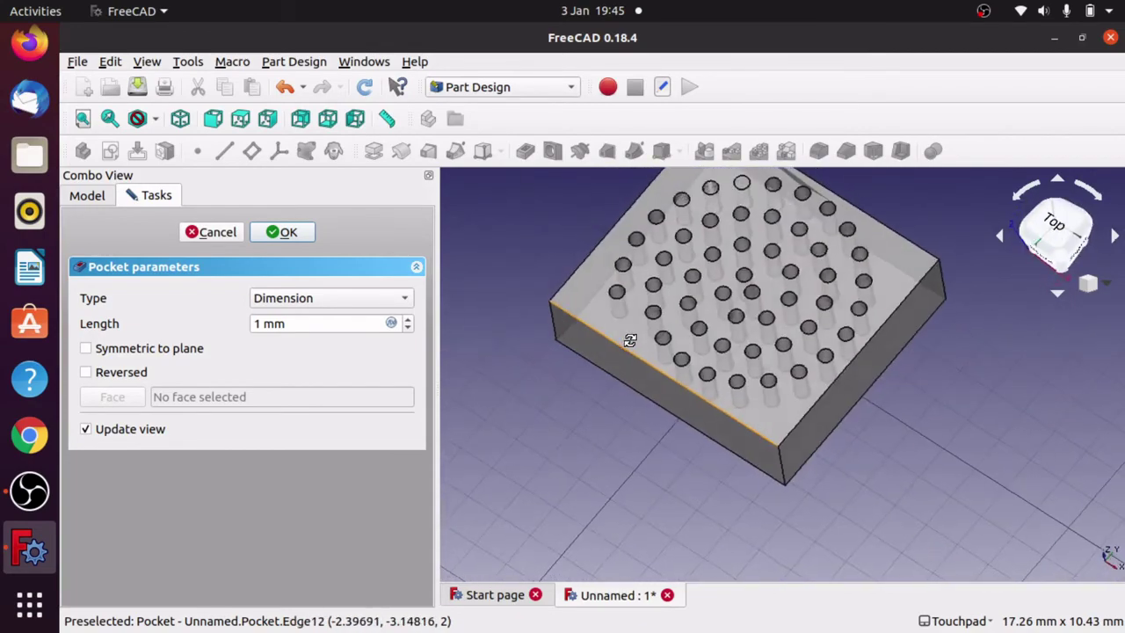
left_click(211, 234)
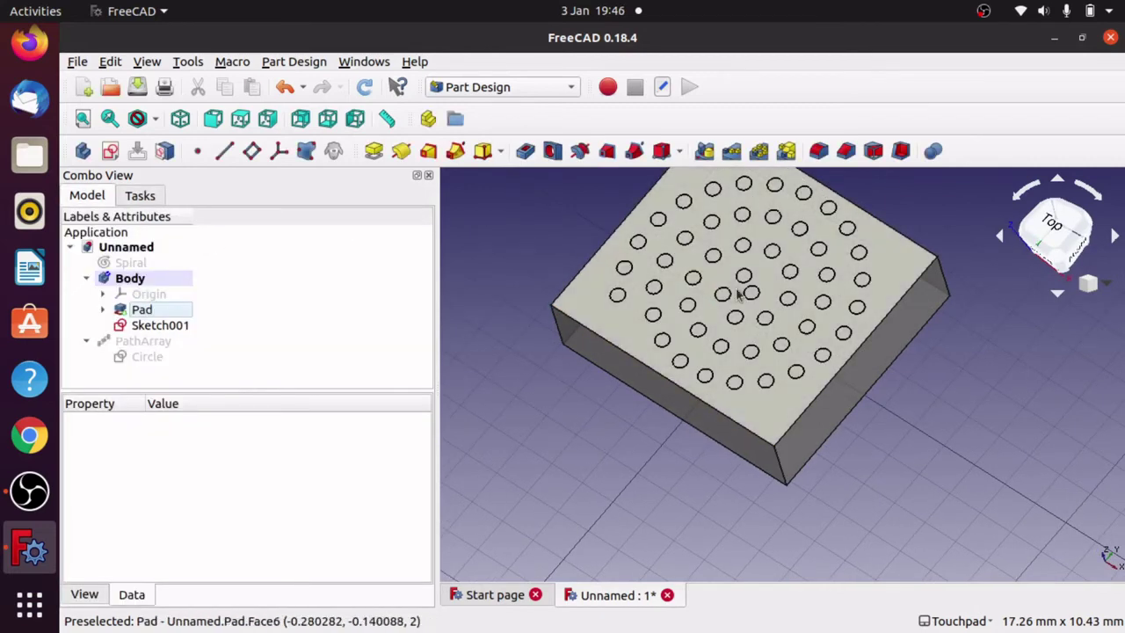
Try padding Sketch001 by 2 mm to form round pegs on the plate, examine them from several angles, and cancel the pad
left_click(167, 324)
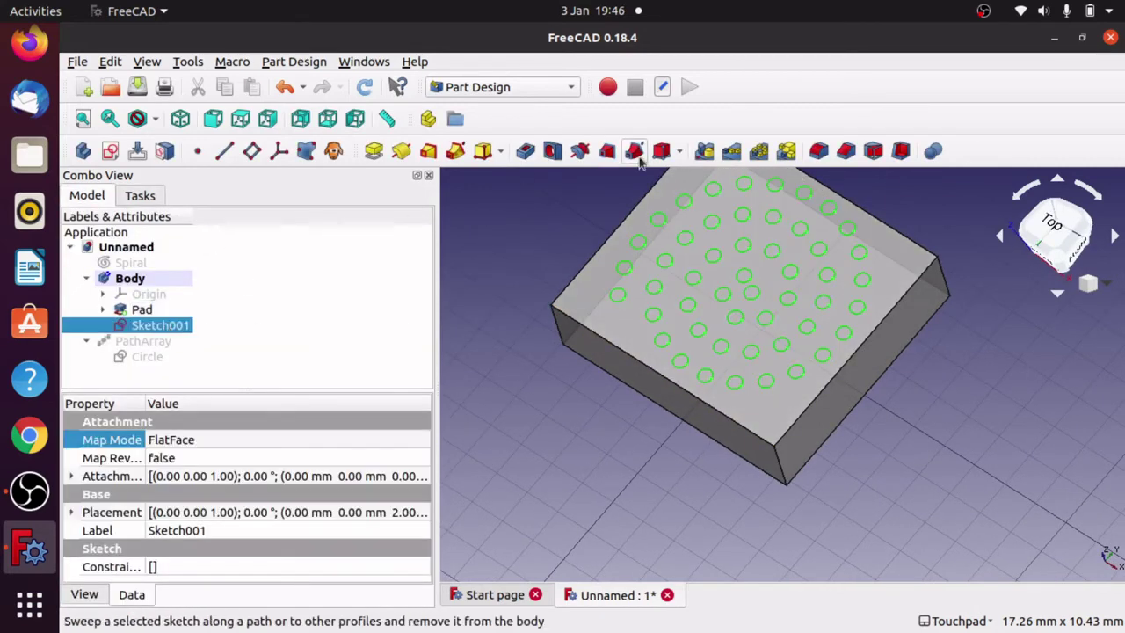
left_click(374, 152)
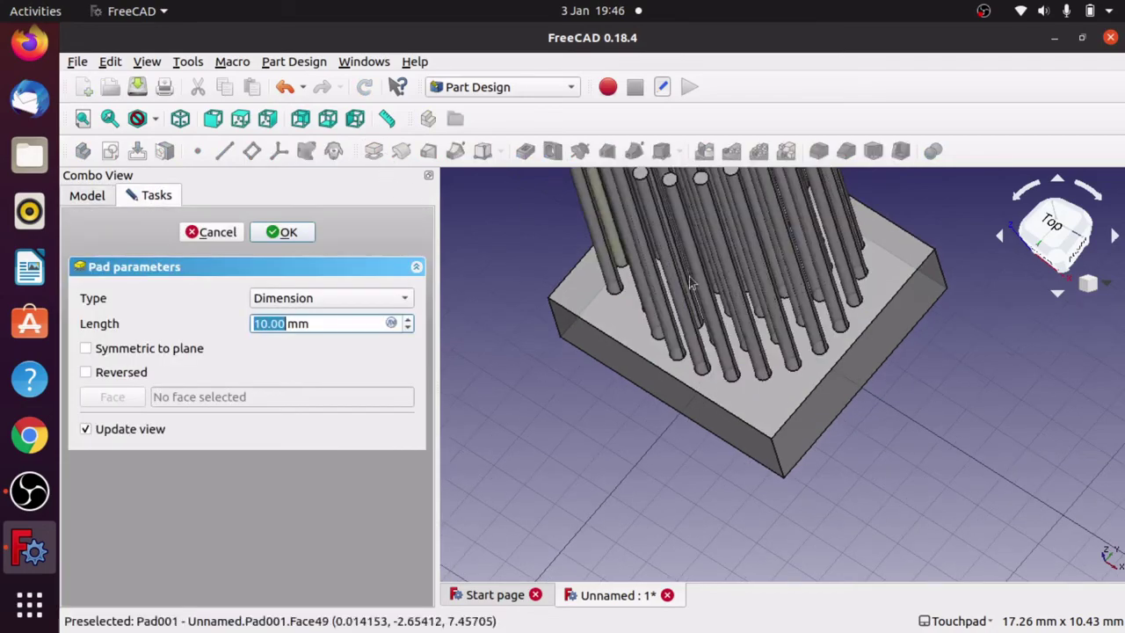
middle_click_drag(749, 390, 662, 395)
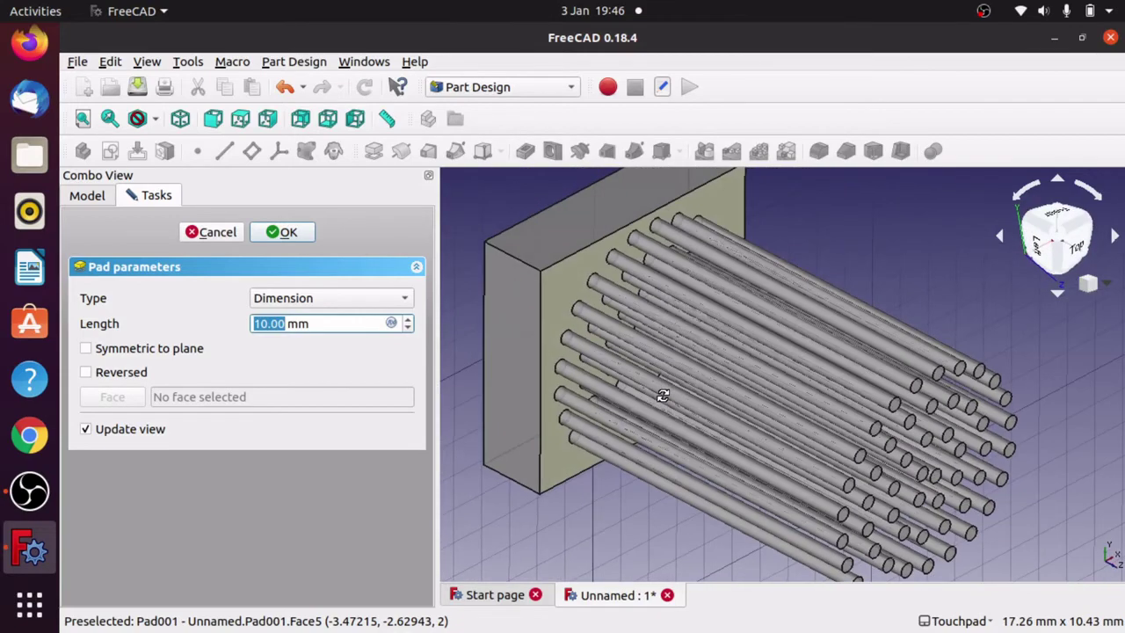
type("2")
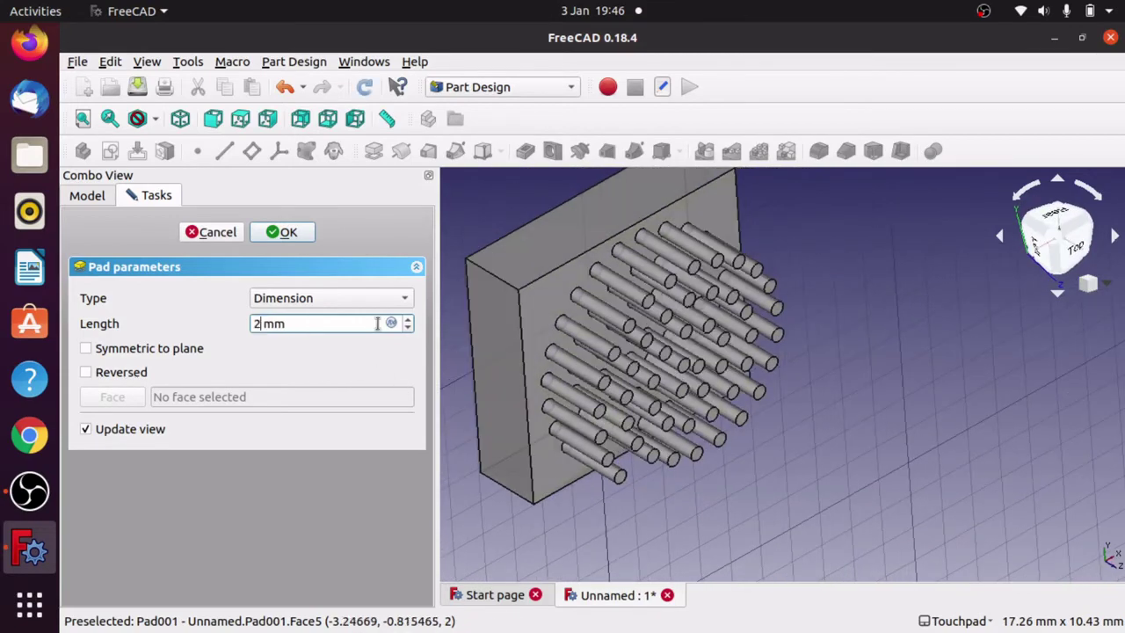
middle_click_drag(646, 413, 726, 361)
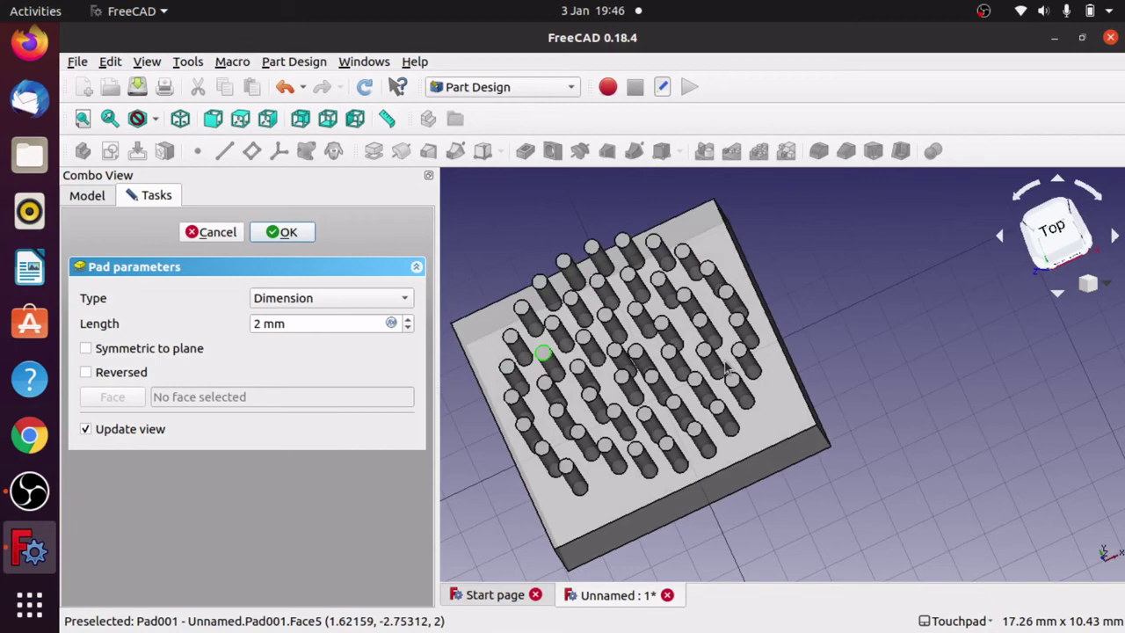
middle_click_drag(725, 369, 653, 254)
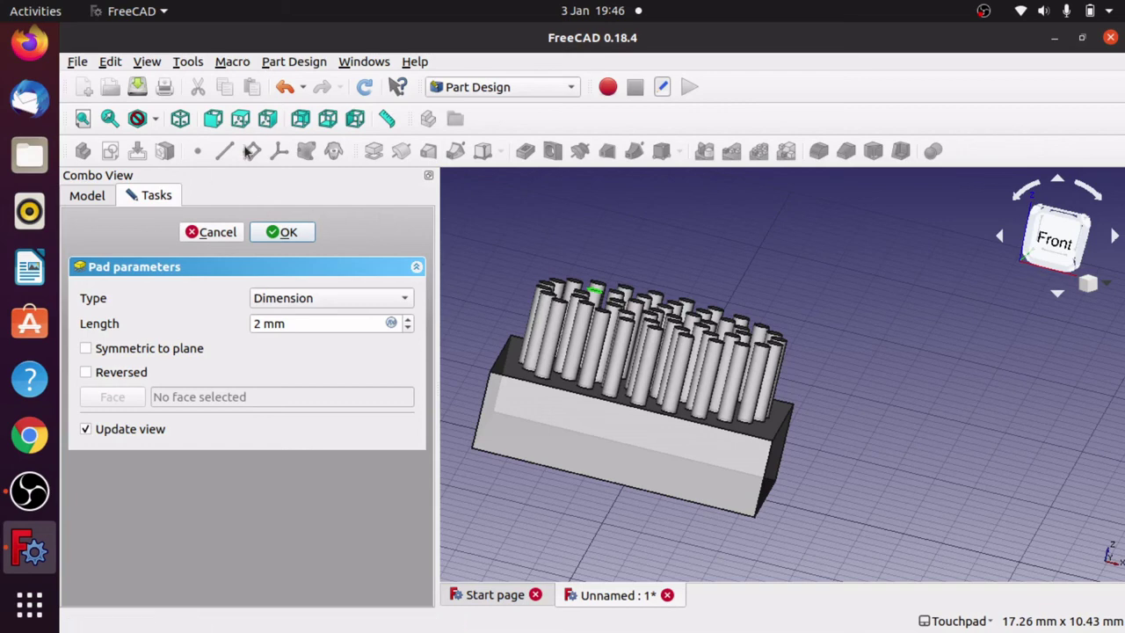
left_click(228, 234)
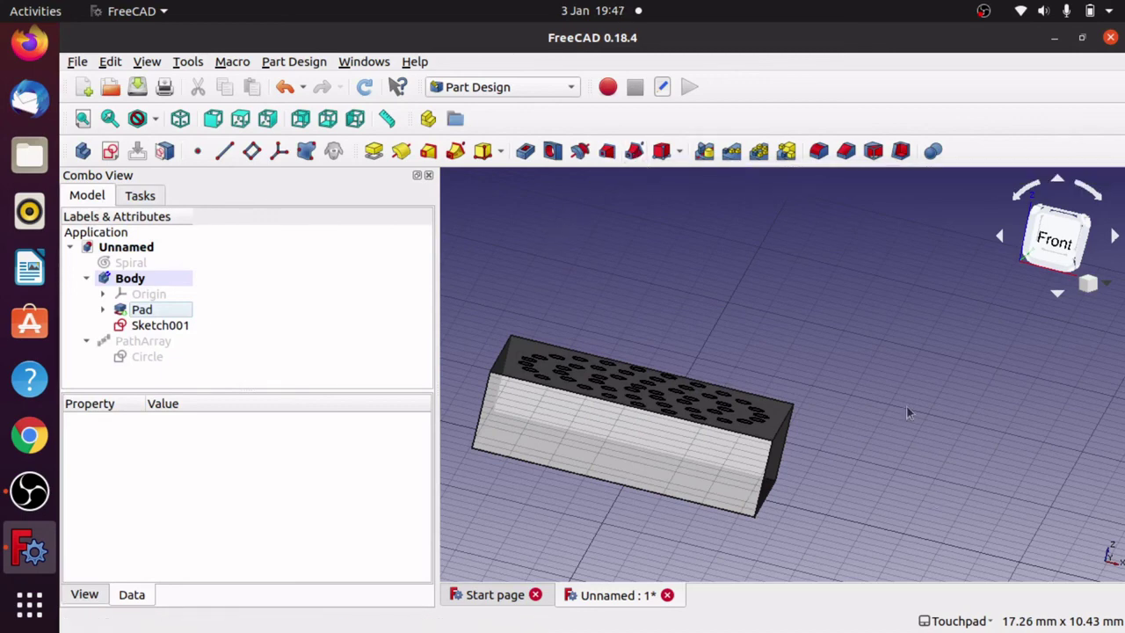
Pocket the spiral of circles in Sketch001 into the plate with a dimension length of 5 mm
left_click_drag(906, 409, 840, 407)
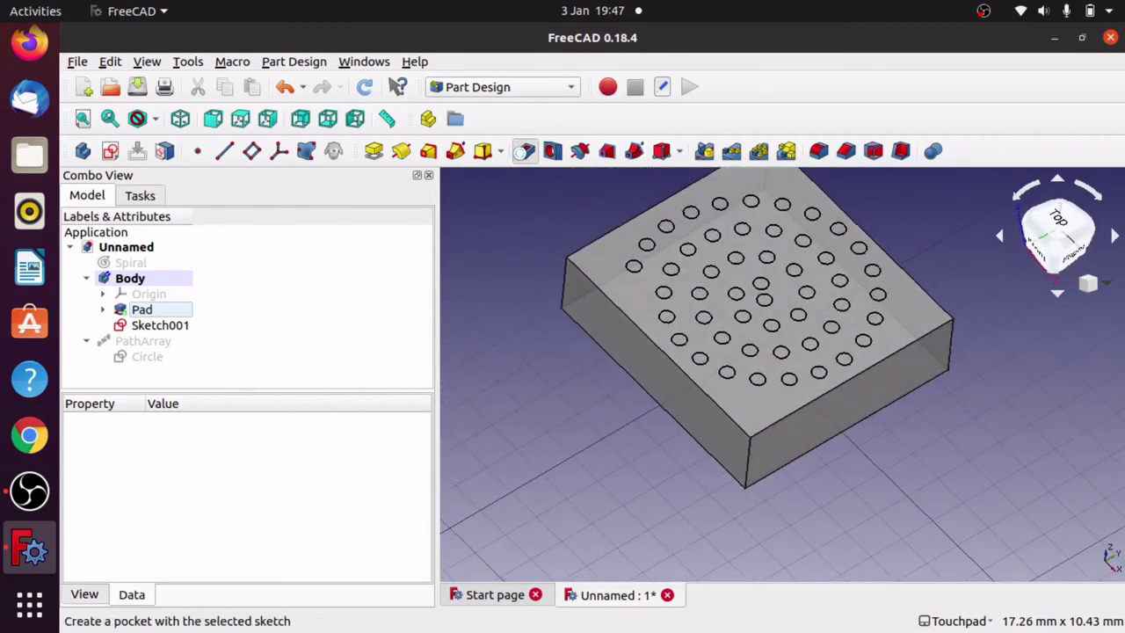
left_click(521, 155)
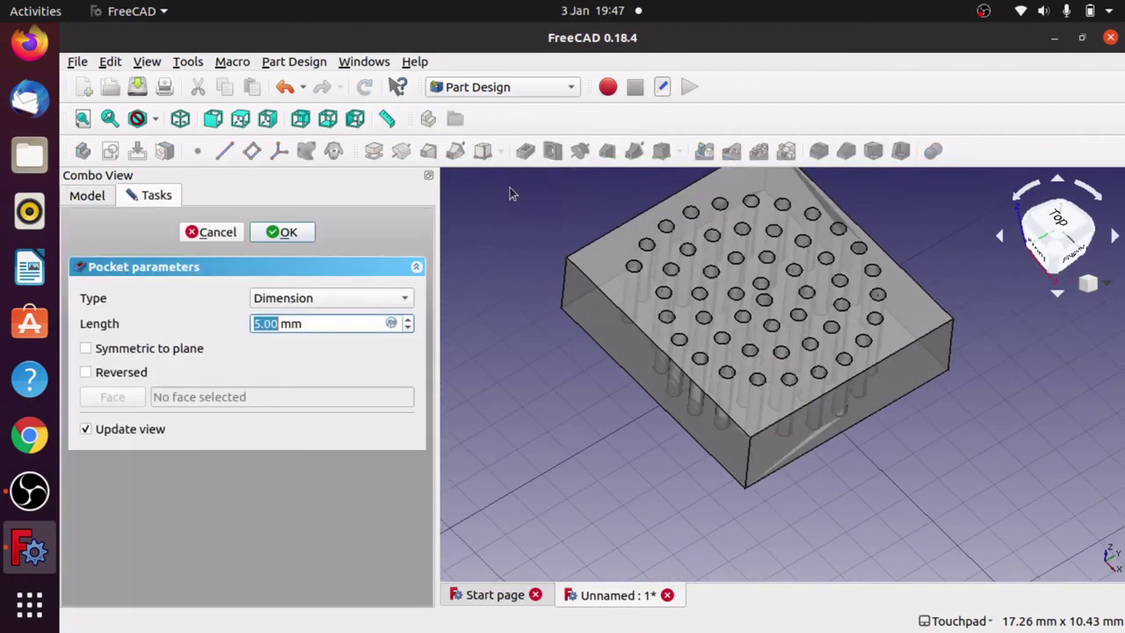
left_click(287, 232)
left_click_drag(553, 234, 492, 369)
left_click(29, 492)
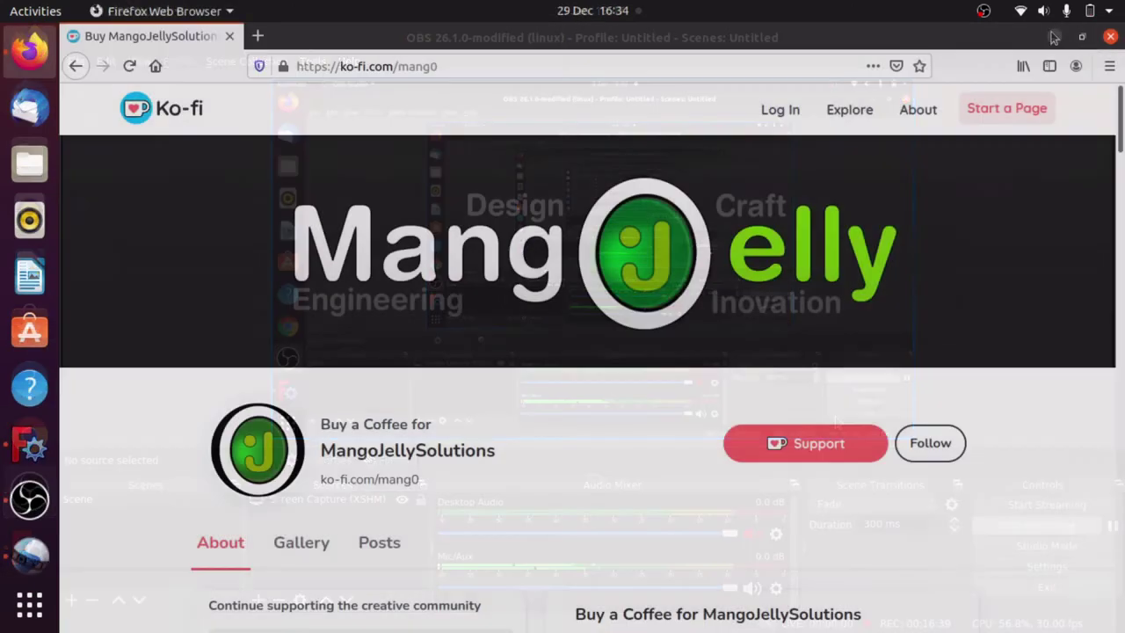